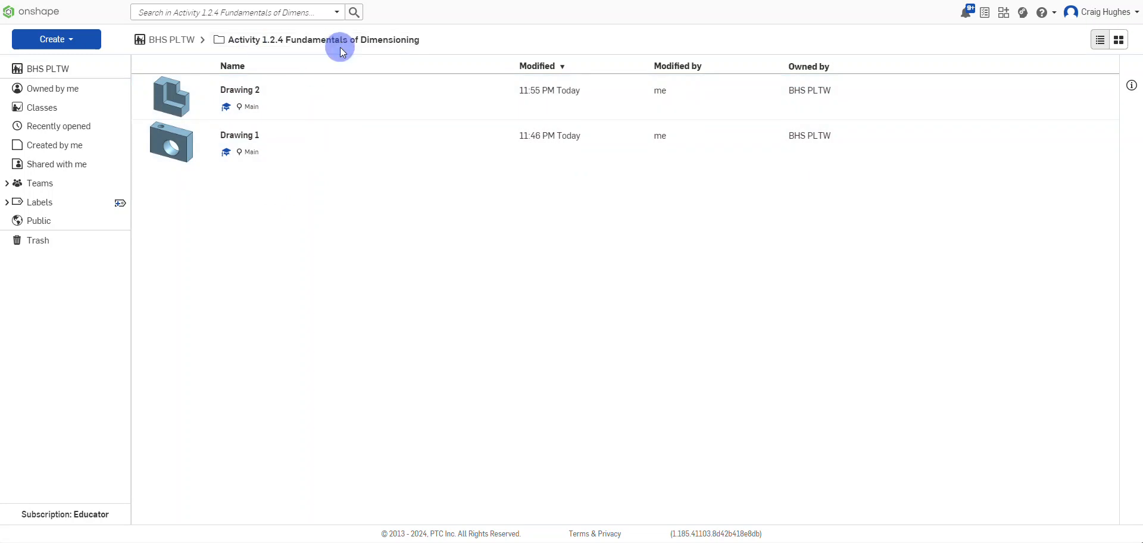
Step: Create a new document named Drawing 3 in the Activity 1.2.4 Fundamentals of Dimensioning folder
left_click(76, 41)
left_click(65, 60)
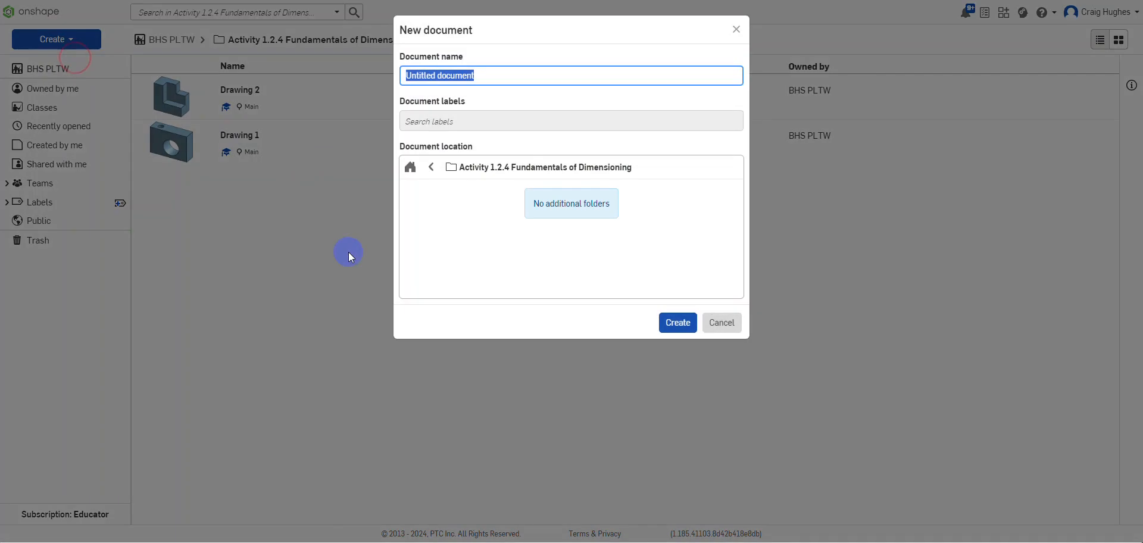
type("Drawing 3")
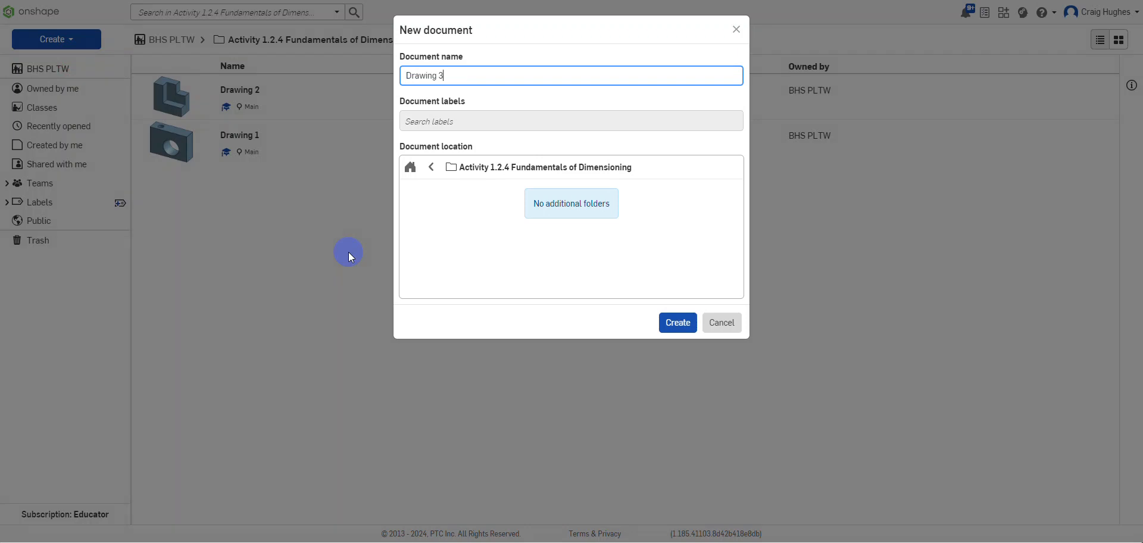
key("Return")
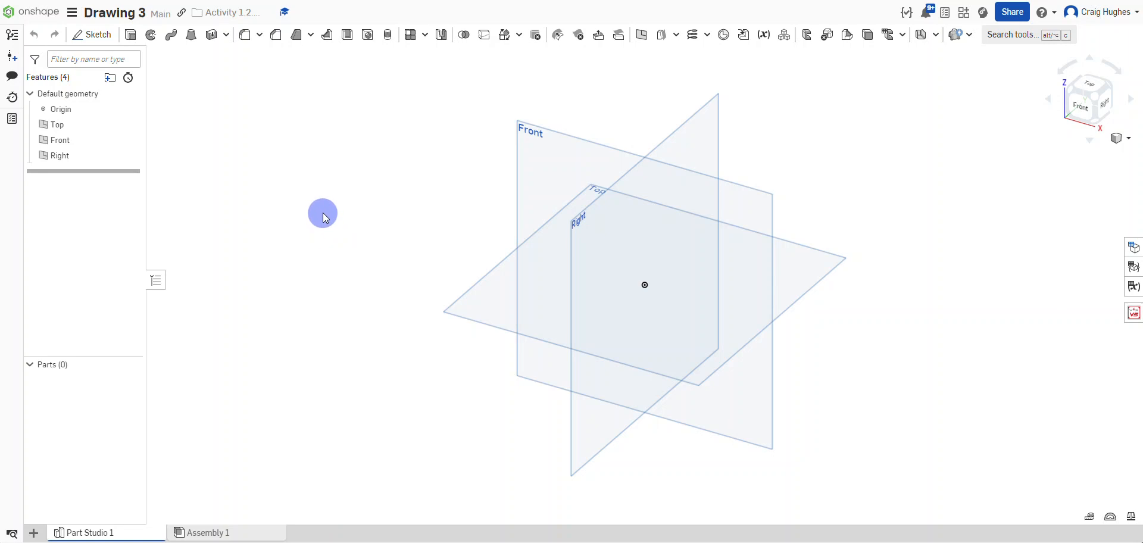
Step: Start a sketch on the Front plane, hide all planes and view the sketch plane straight on
left_click(101, 34)
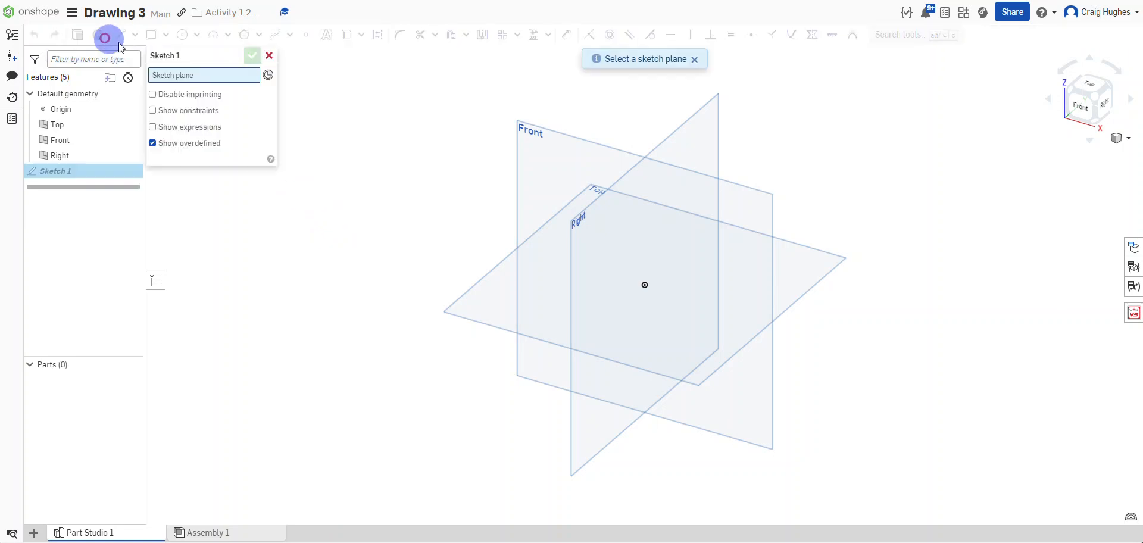
left_click(519, 169)
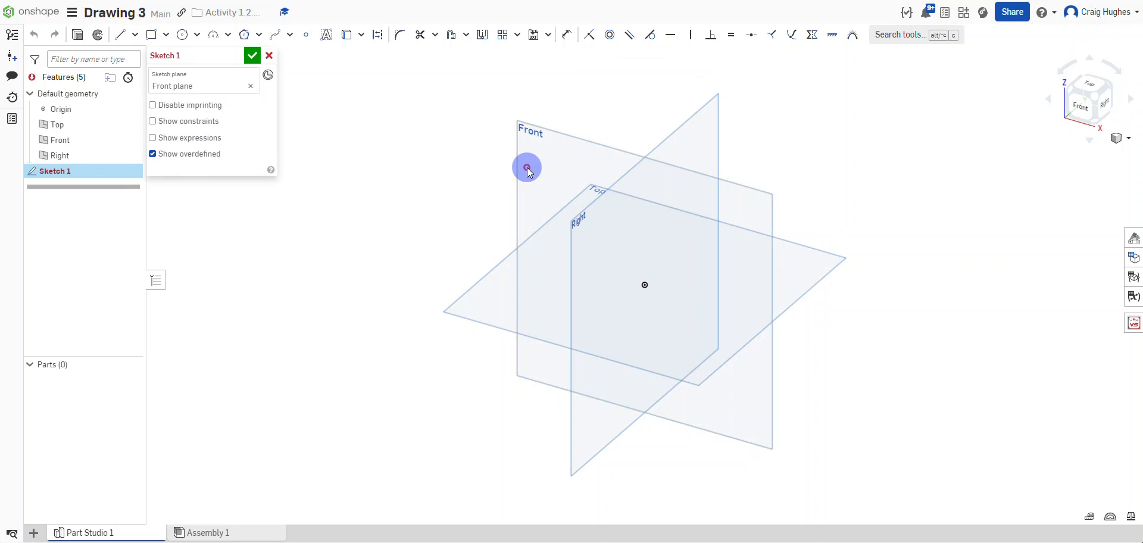
right_click(62, 122)
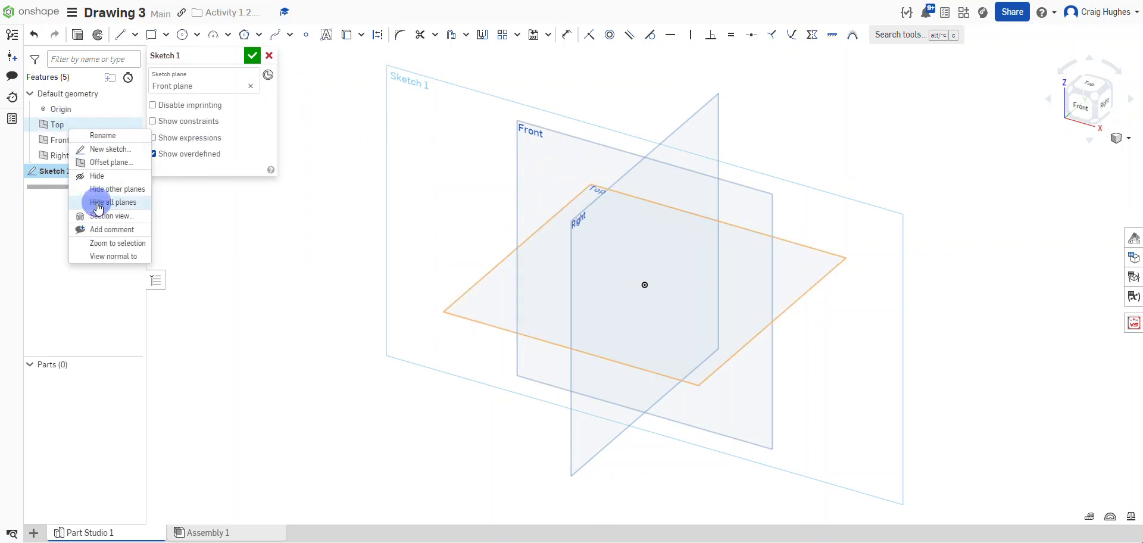
left_click(95, 202)
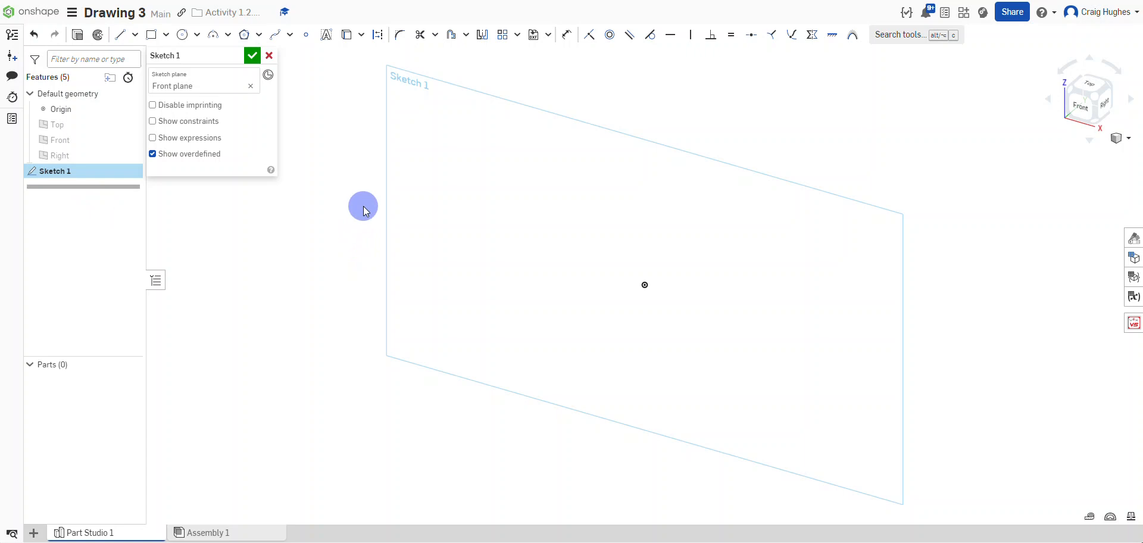
key("n")
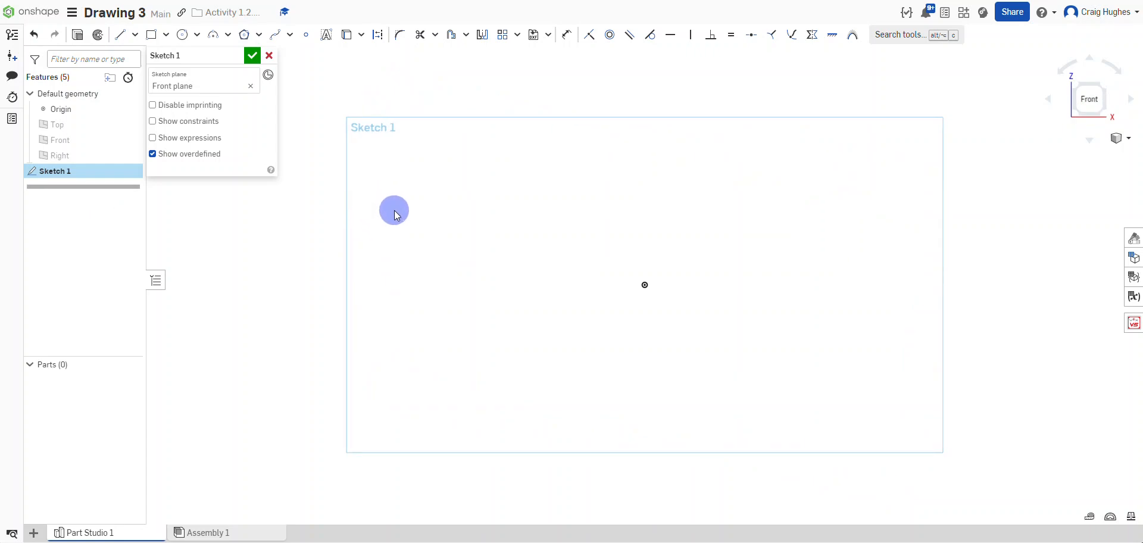
Step: Sketch a corner rectangle from the origin, 3 in high and 3.5 in wide, and finish the sketch
left_click(153, 34)
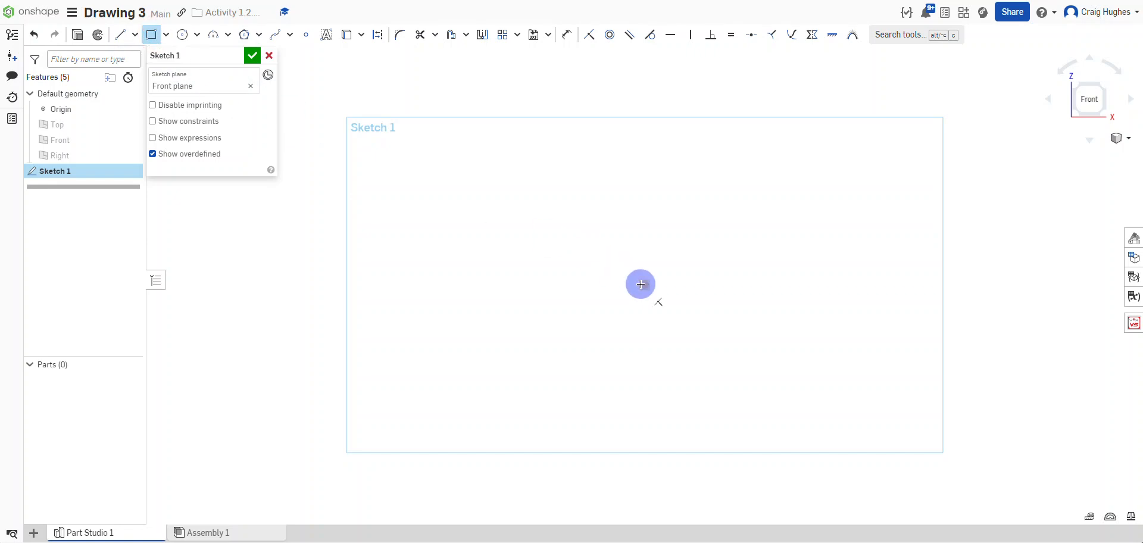
left_click(644, 284)
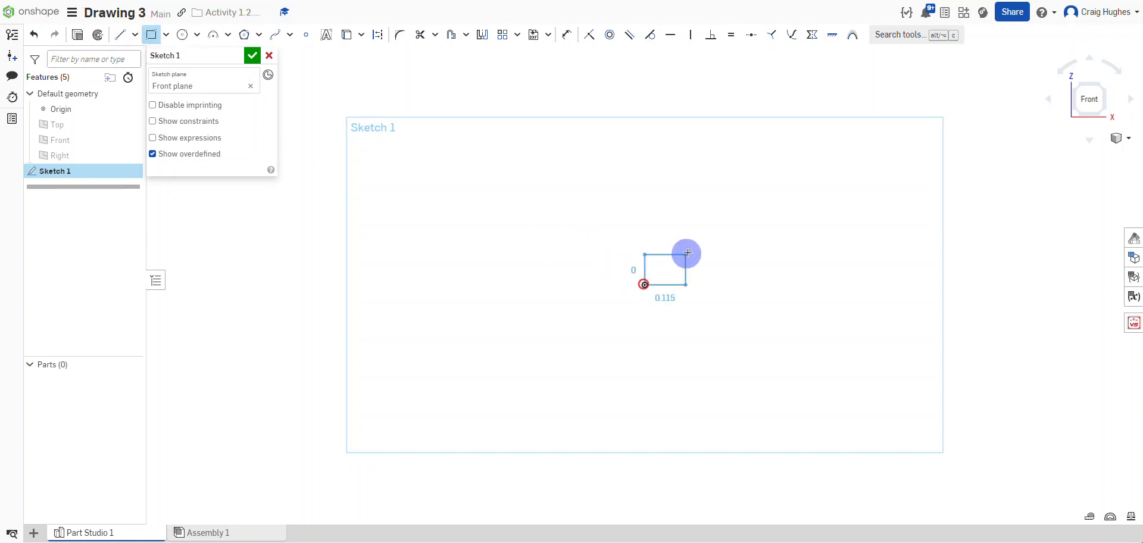
left_click(810, 160)
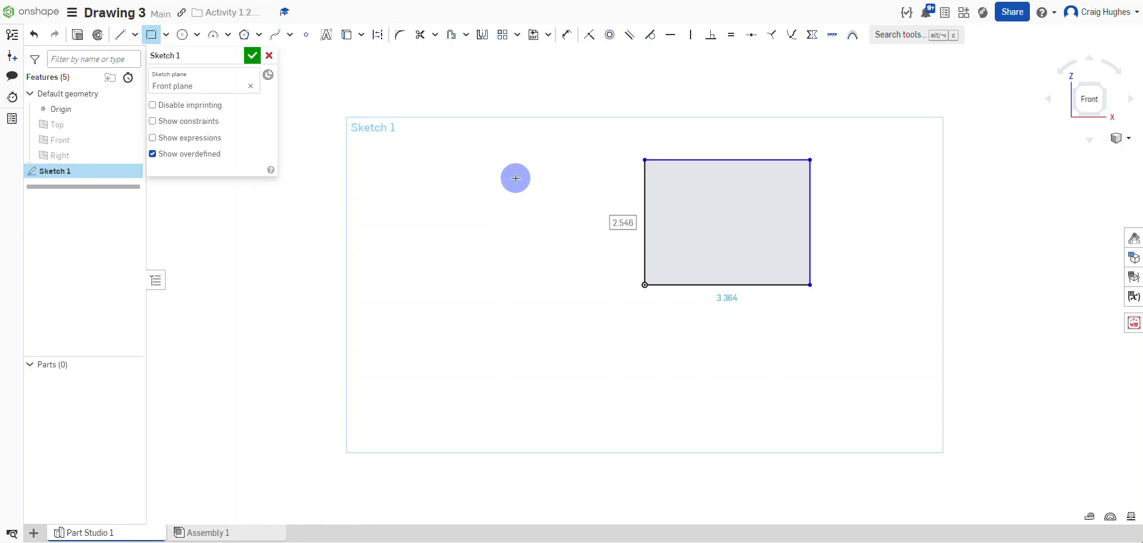
type("3")
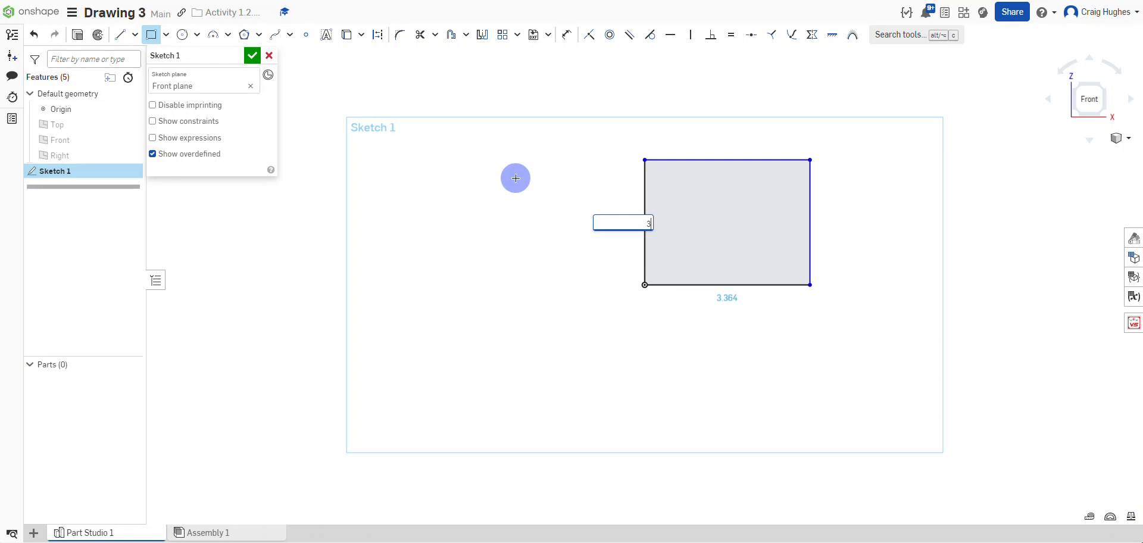
key("Tab")
type("3")
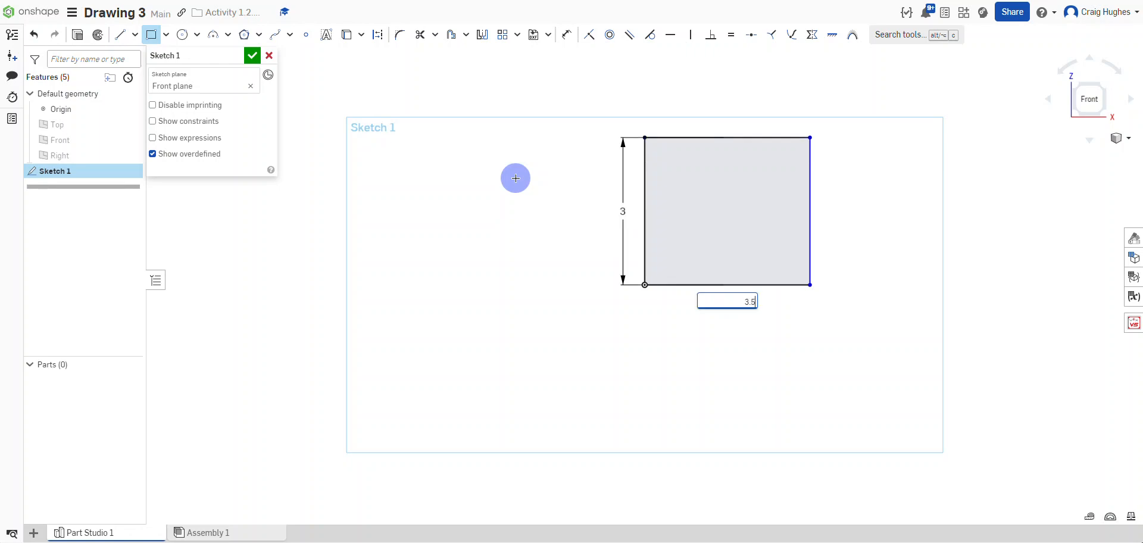
type(".5")
key("Return")
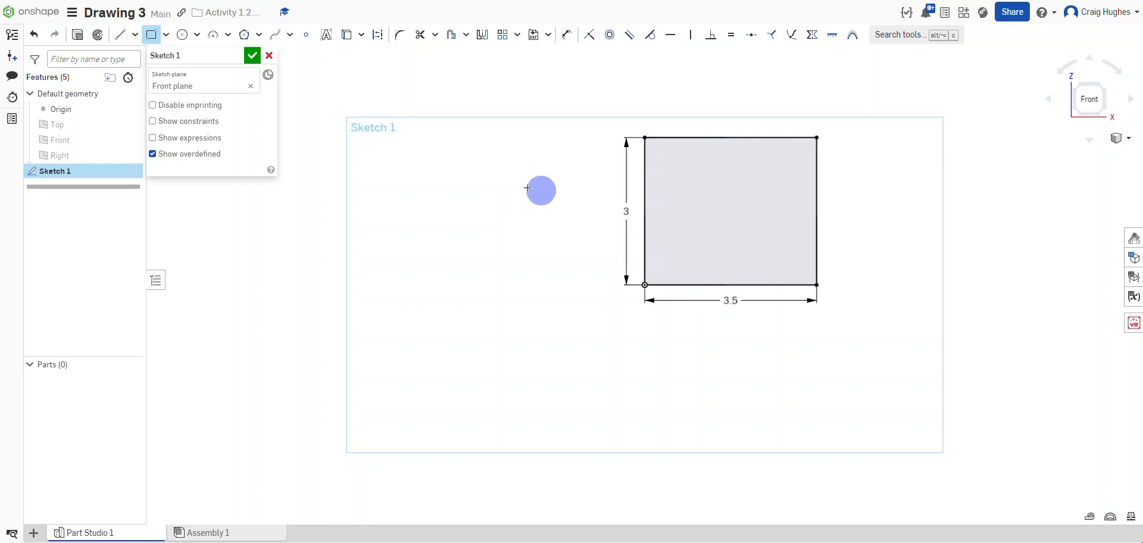
left_click(252, 60)
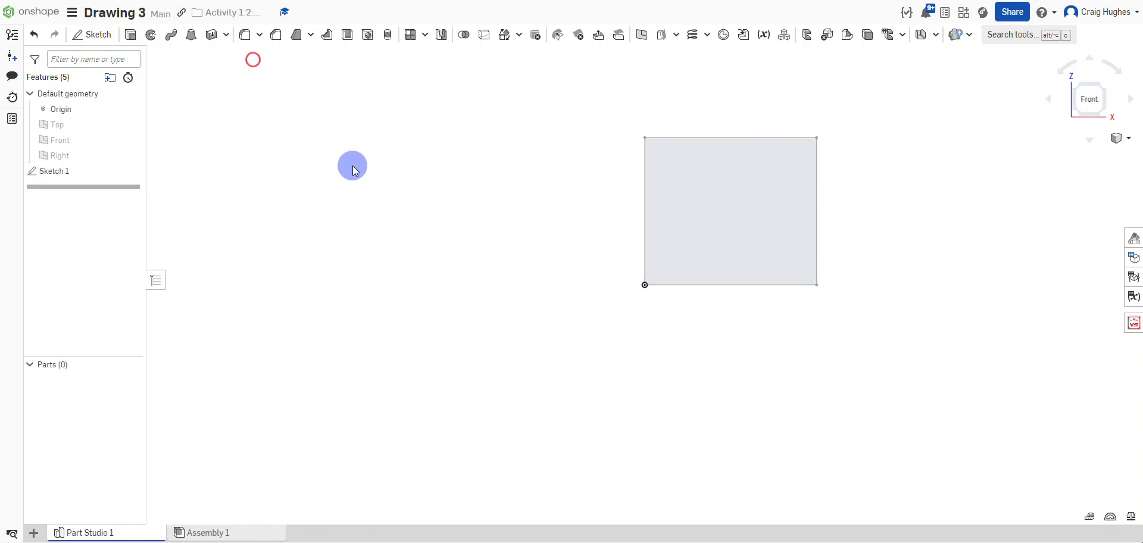
Step: Extrude the rectangle 2.5 in as a new solid with the direction flipped away from the front
right_click(352, 143)
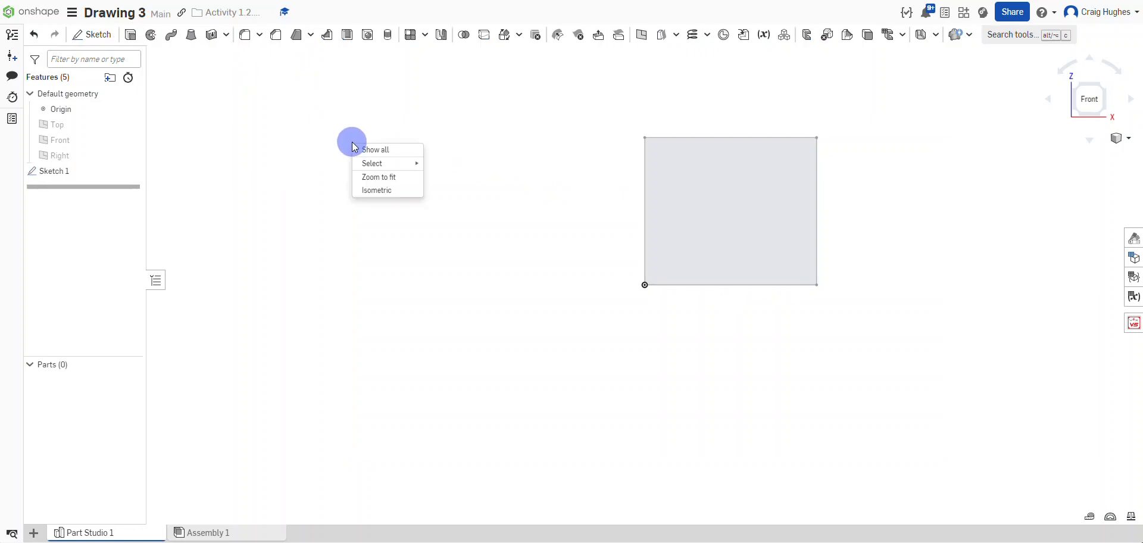
left_click(377, 192)
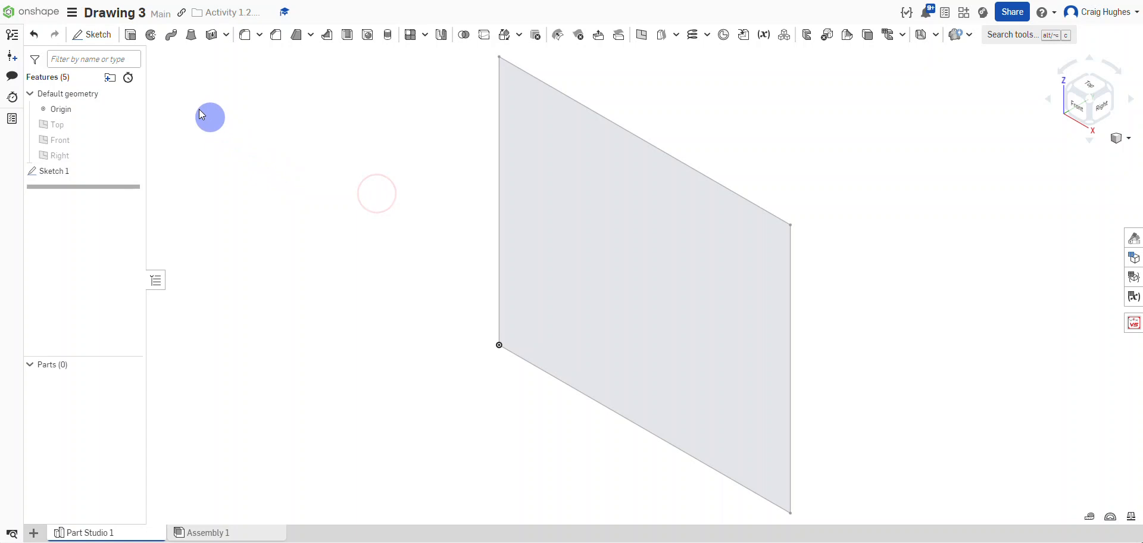
left_click(130, 35)
left_click(522, 187)
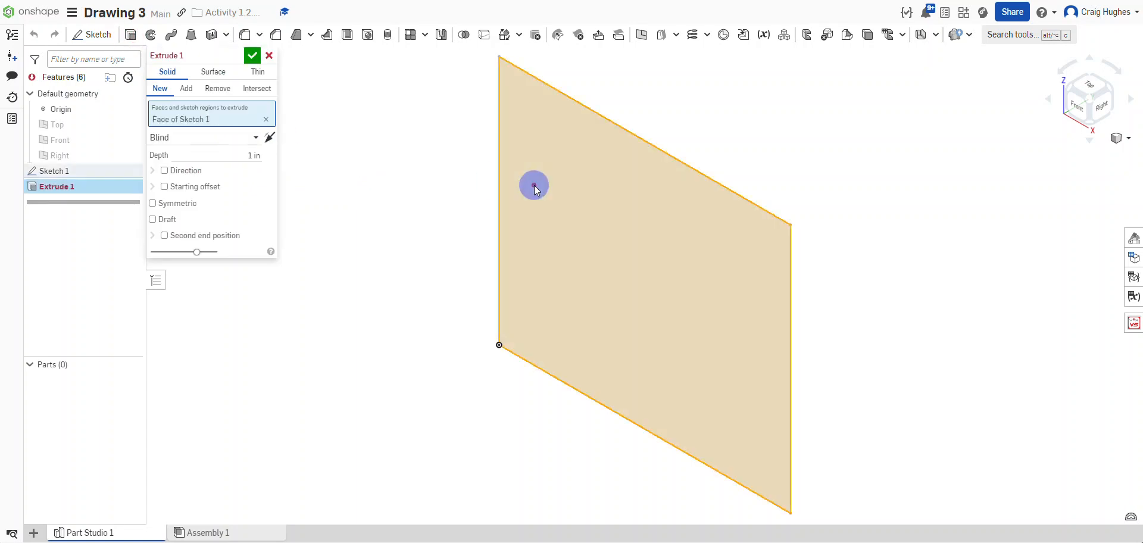
left_click(268, 141)
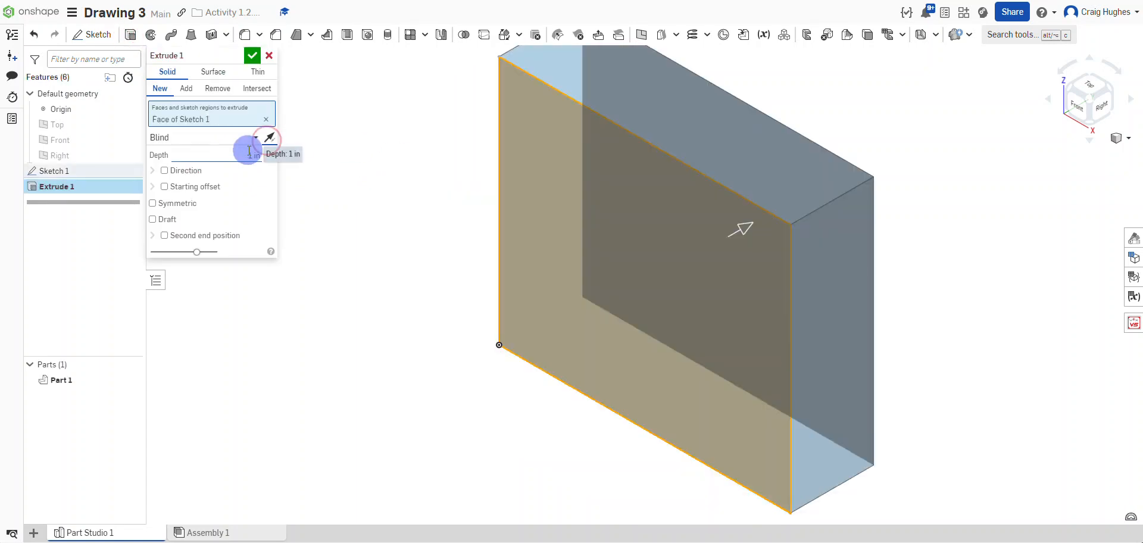
left_click(249, 152)
type("2.5")
key("Return")
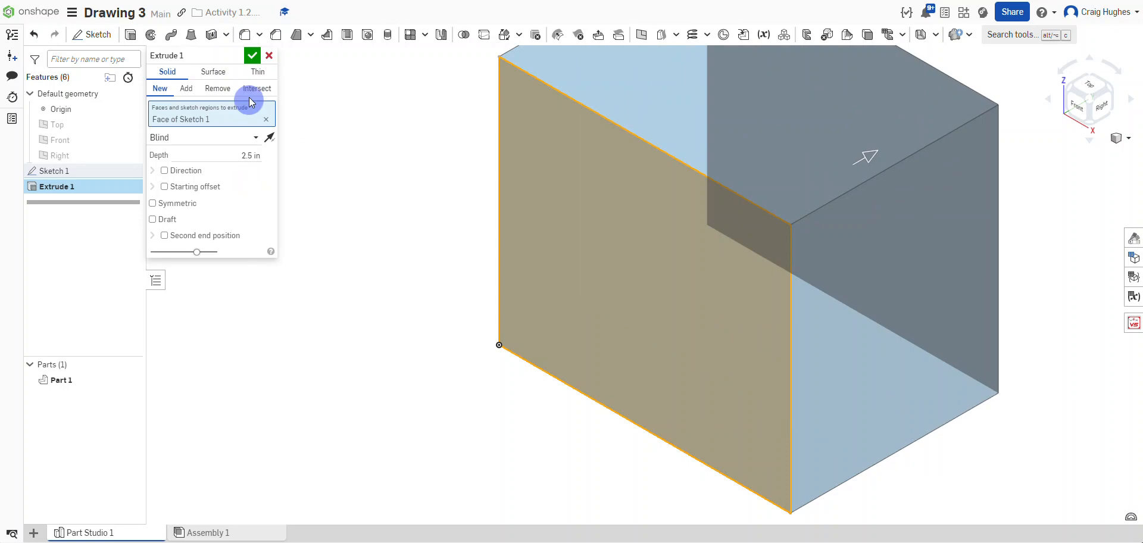
left_click(252, 55)
Step: Sketch a 2.5 by 2.5 in corner rectangle on the block's top face, starting from its front right corner
key("f")
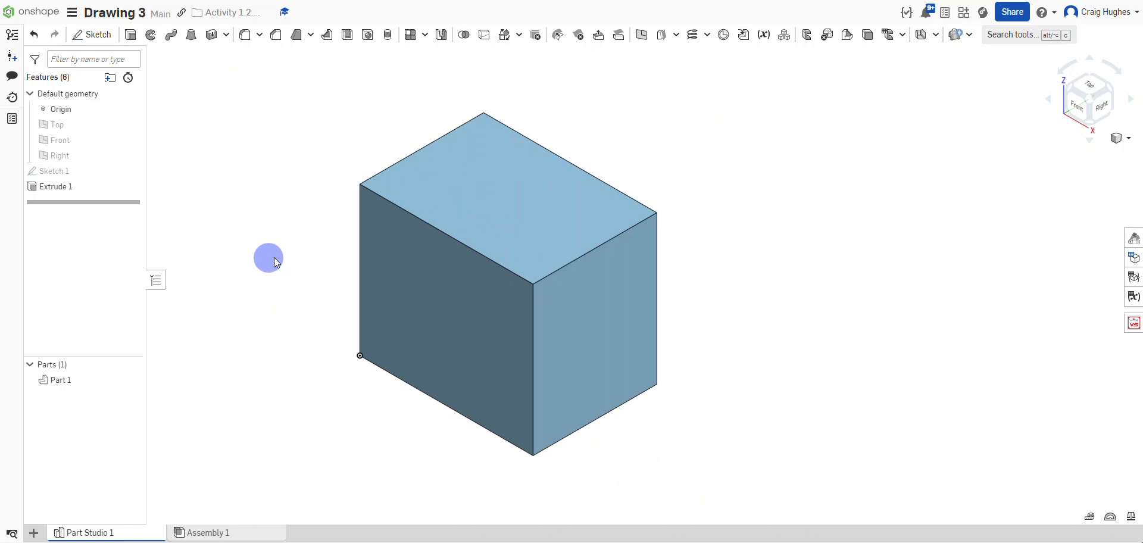
middle_click_drag(268, 220, 299, 222)
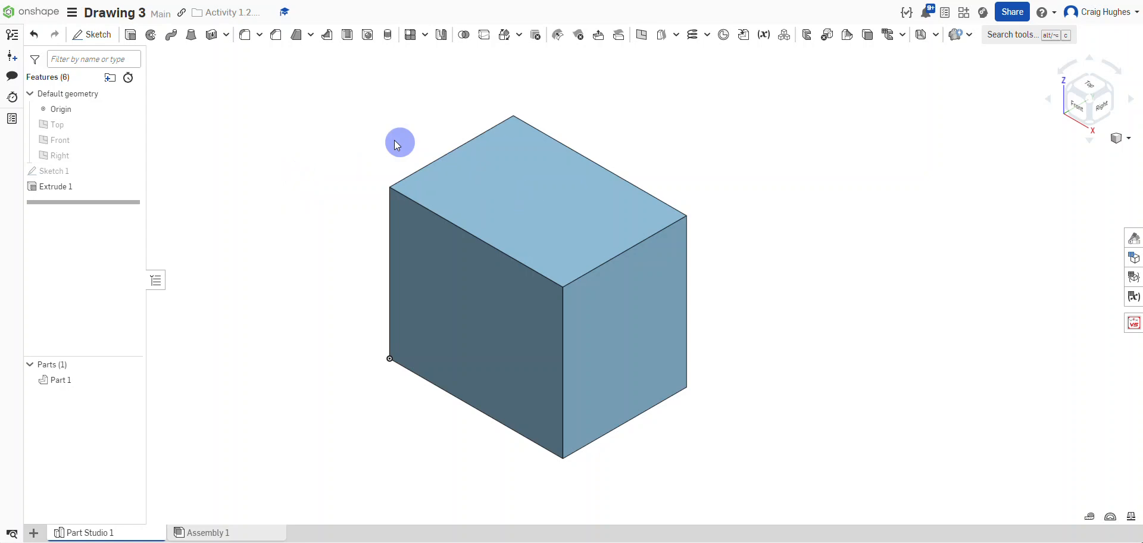
left_click(85, 33)
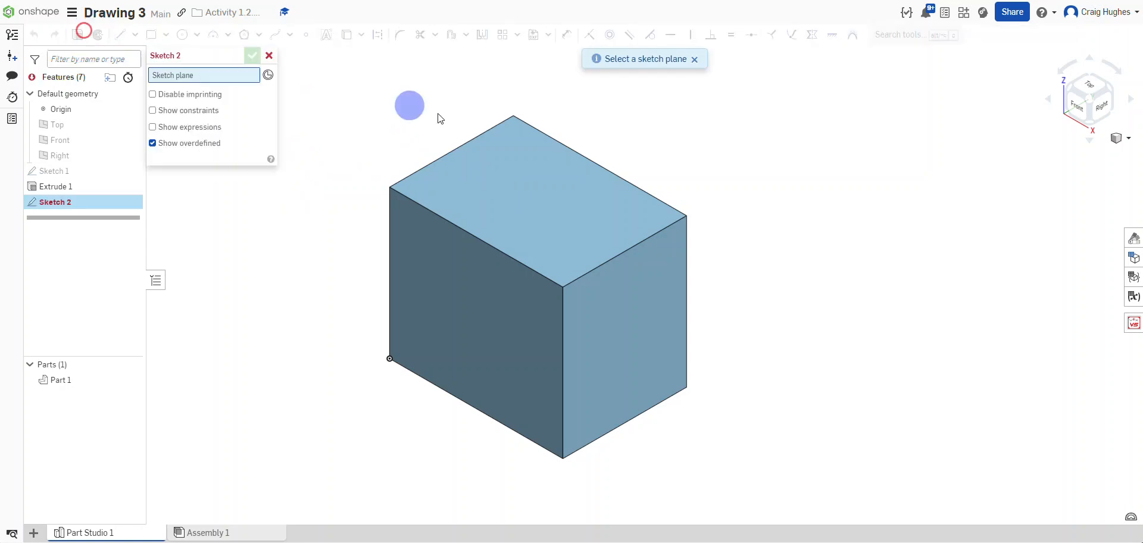
left_click(519, 206)
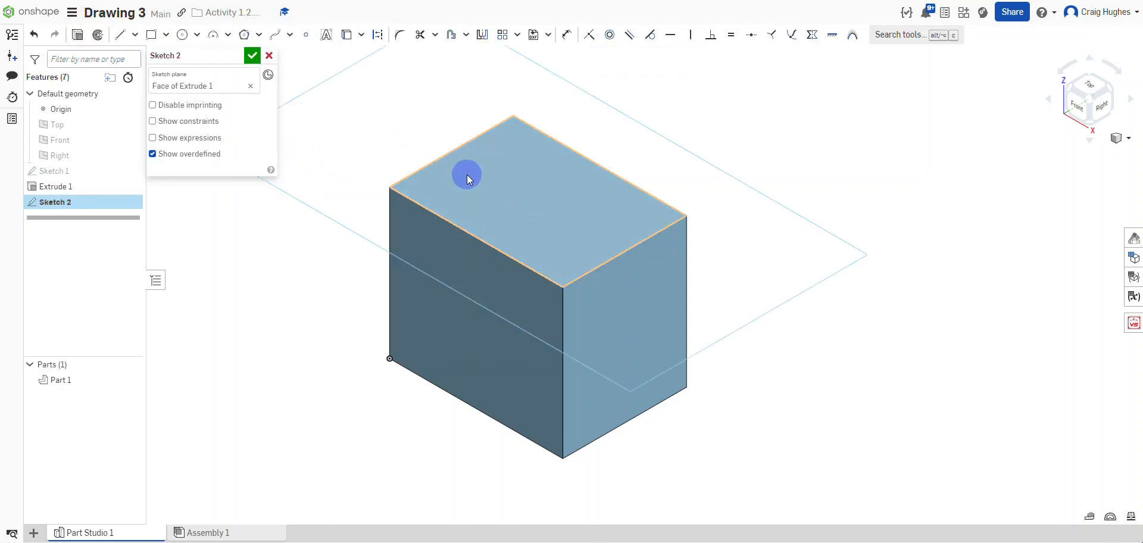
key("n")
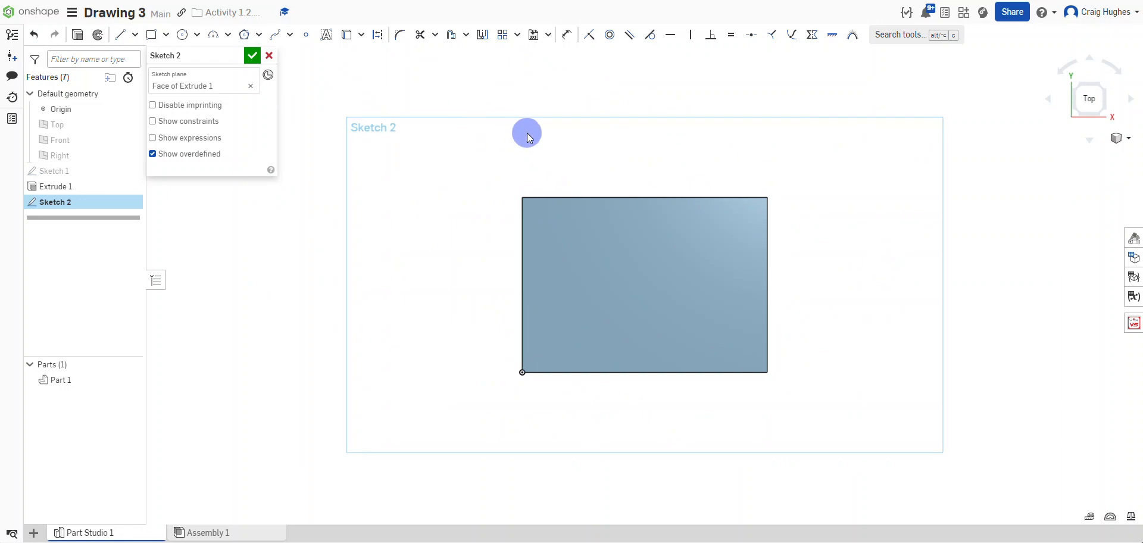
left_click(152, 37)
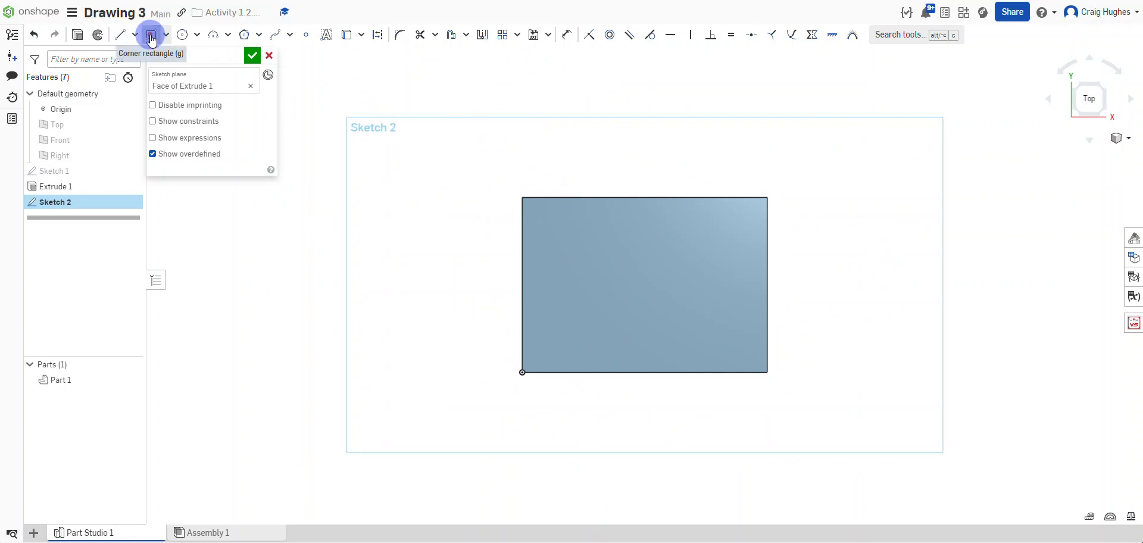
left_click(766, 372)
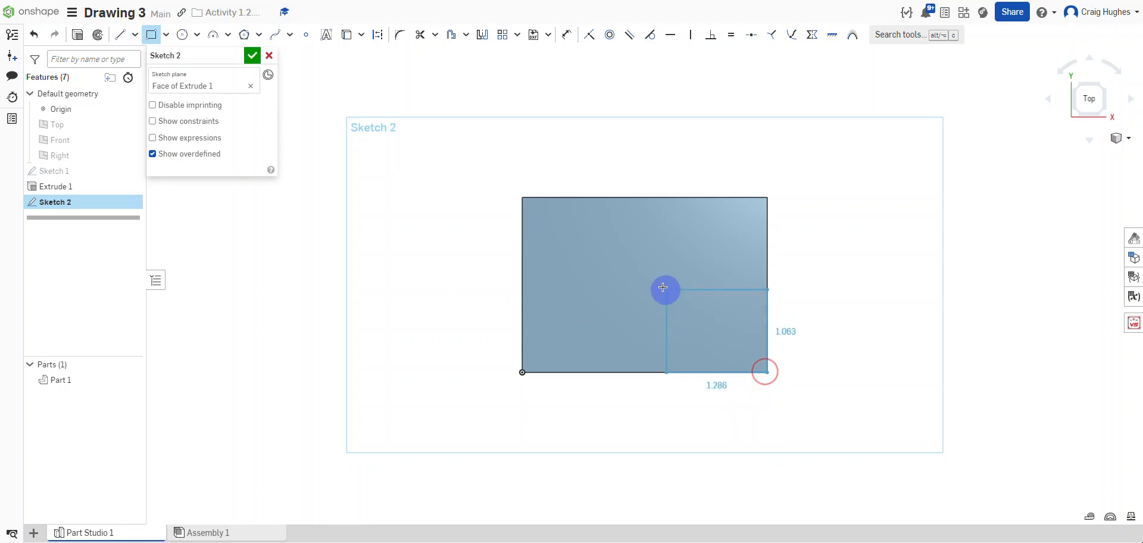
left_click(633, 269)
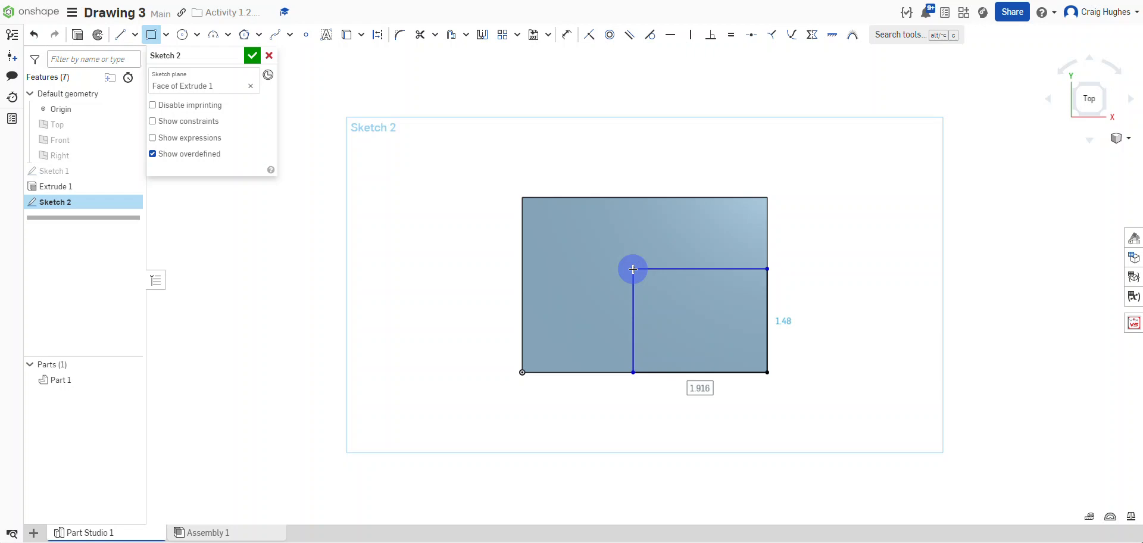
type("2.5")
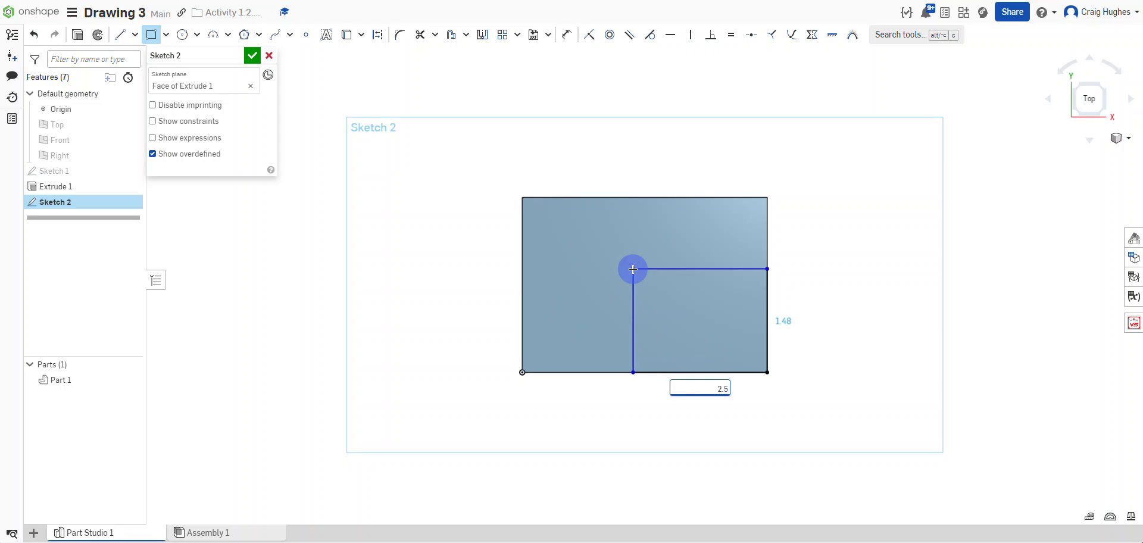
key("Tab")
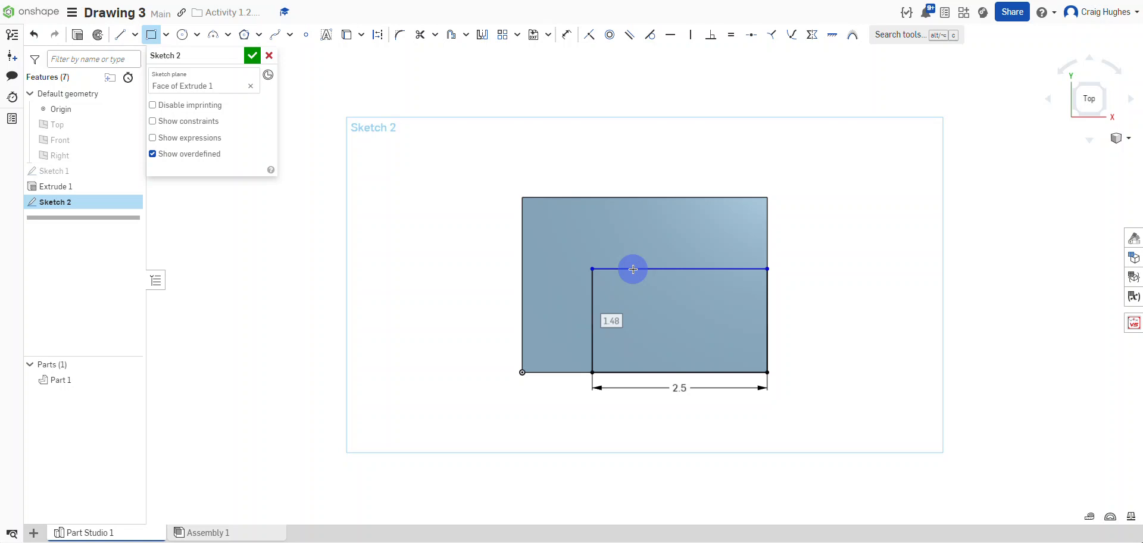
type("2.5")
key("Return")
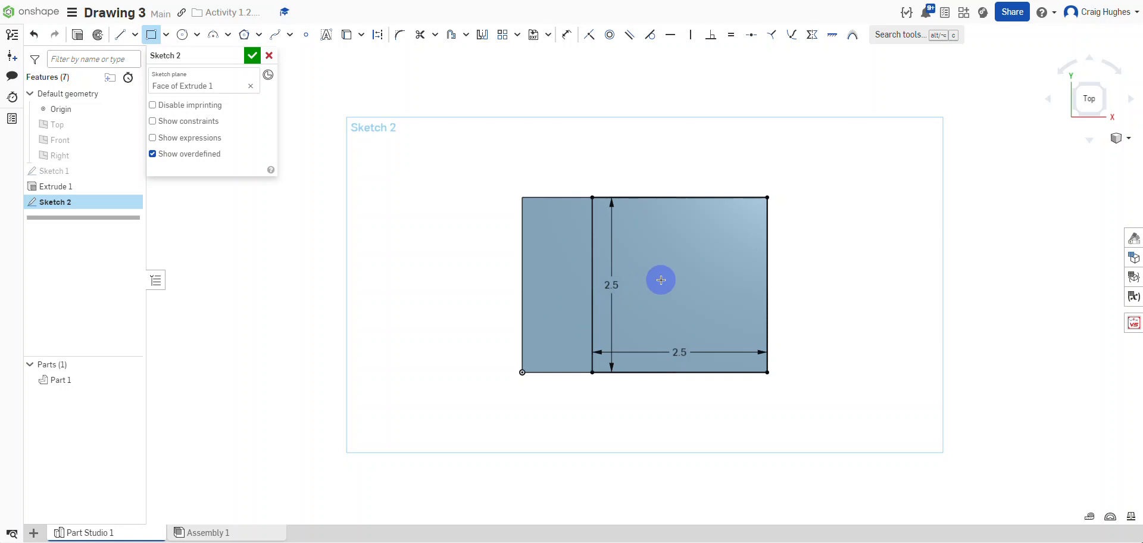
Step: Move the rectangle's vertical 2.5 in dimension outside the right edge of the block
left_click(607, 288)
left_click(611, 282)
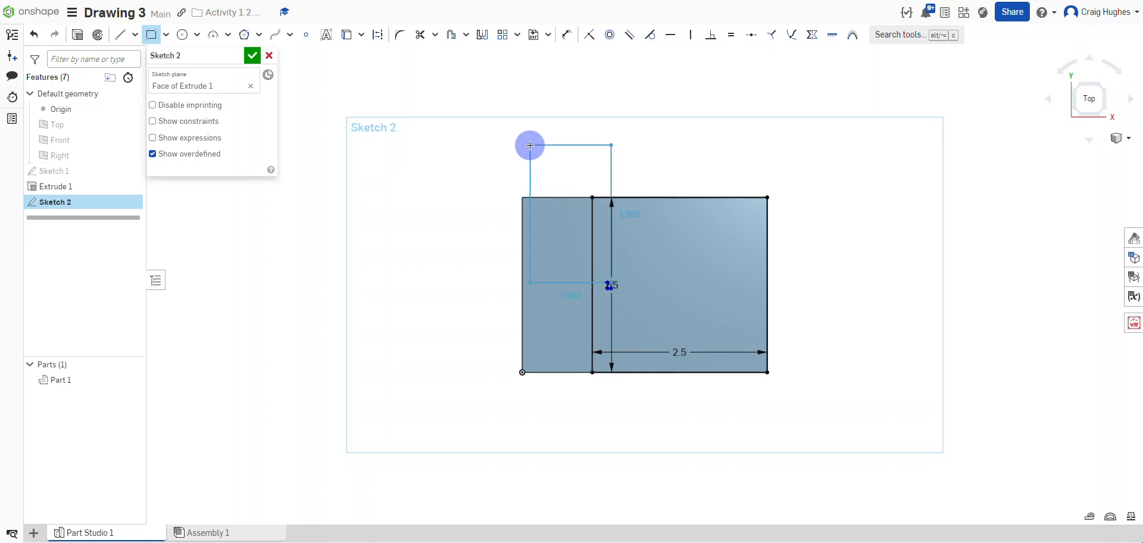
key("Escape")
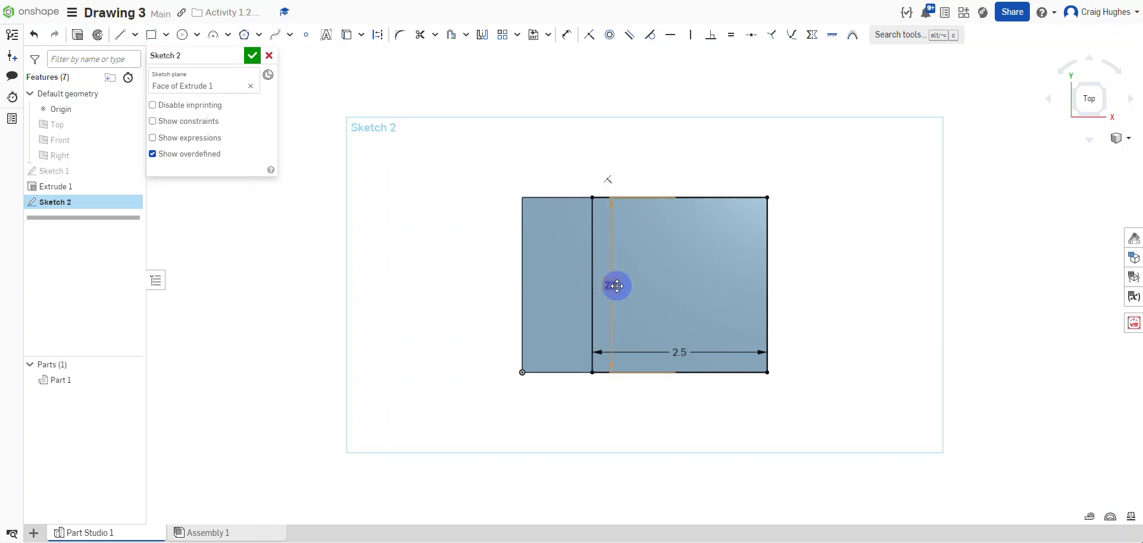
left_click_drag(616, 285, 791, 278)
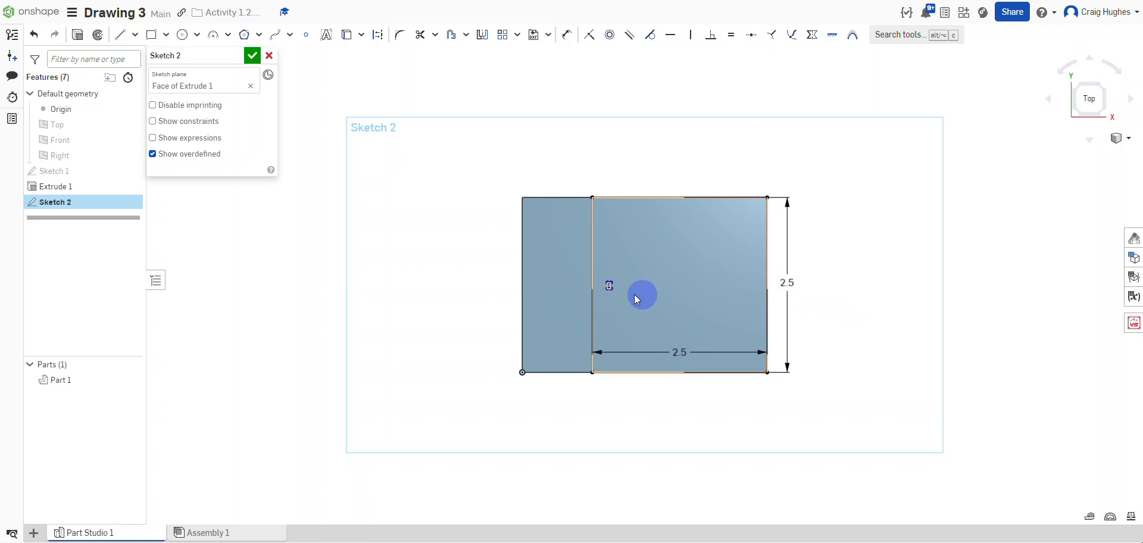
Step: Set the vertical dimension of the rectangle on the block's top face to 1.5 in
scroll(619, 298, "up", 5)
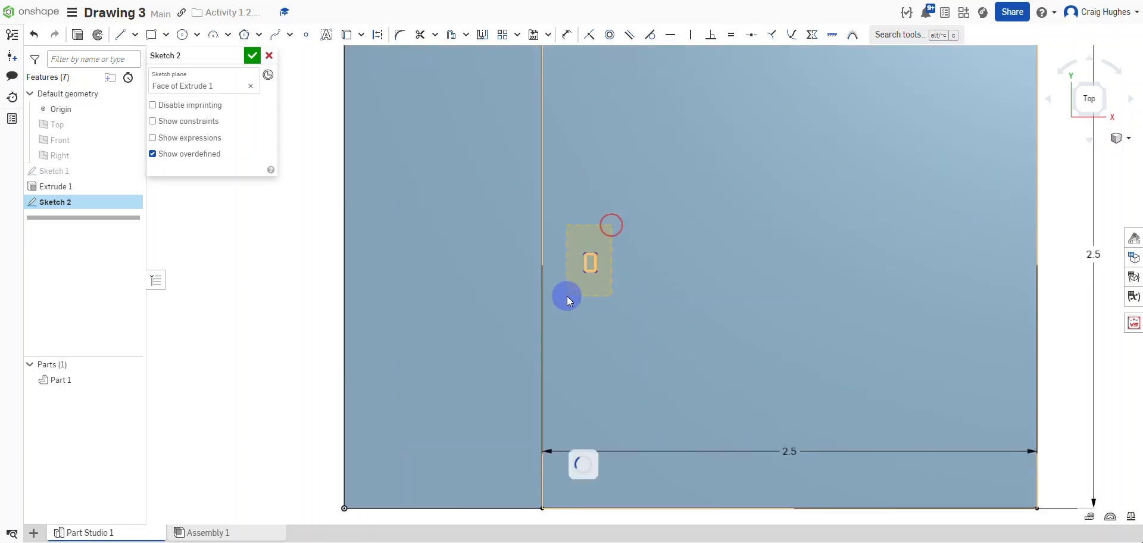
scroll(556, 297, "down", 5)
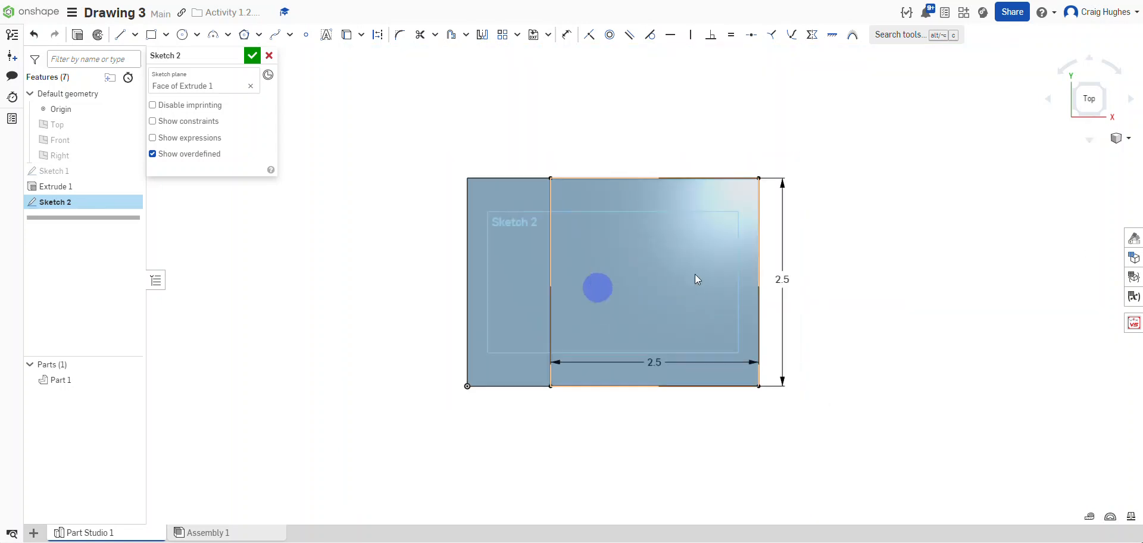
double_click(778, 277)
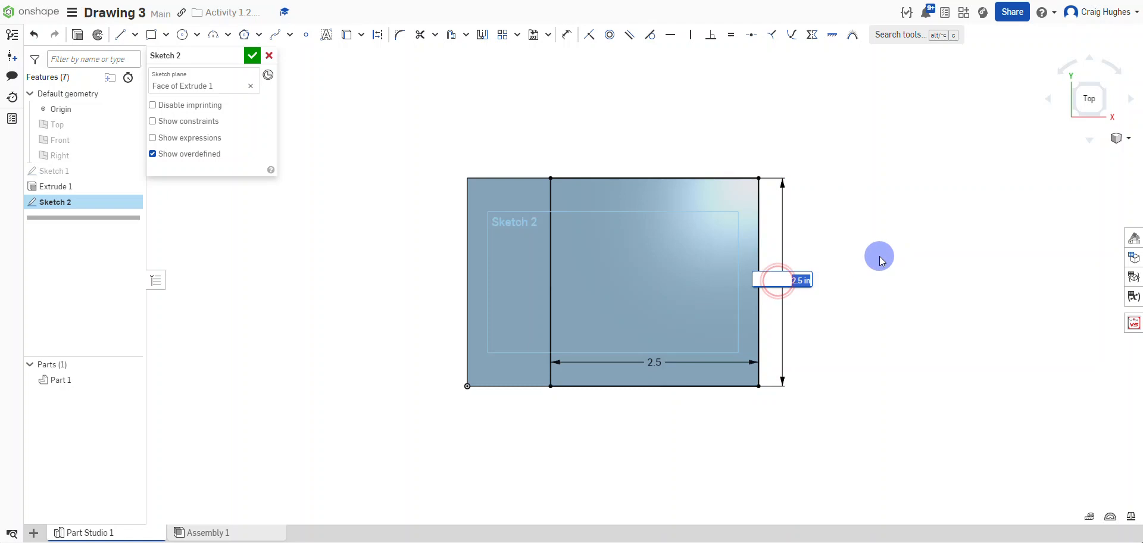
type("1.5")
key("Return")
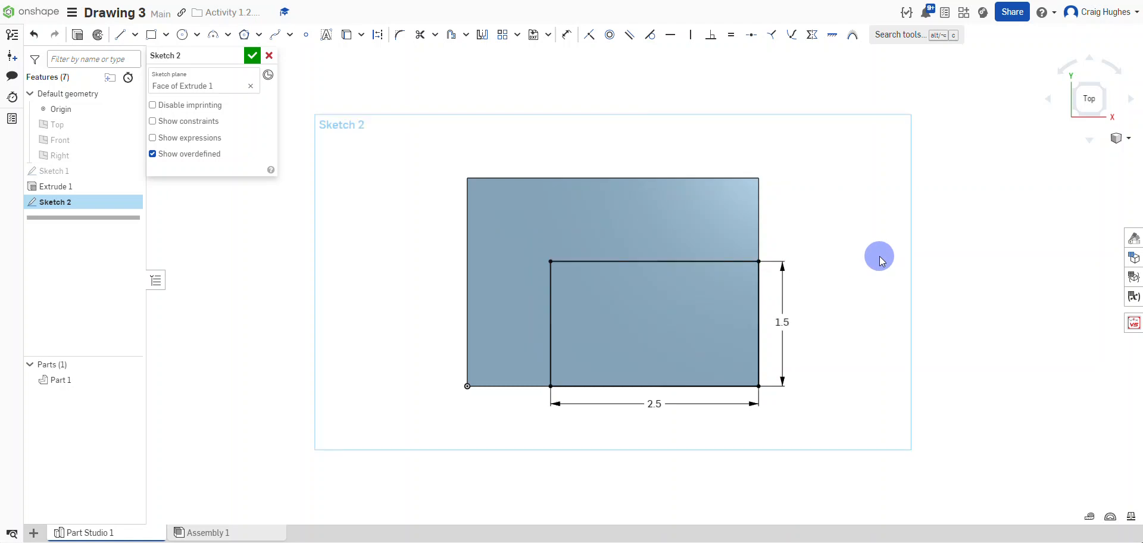
Step: Set the rectangle's vertical dimension to 2 in, place its horizontal dimension below the block's front edge, and finish the sketch
double_click(784, 321)
type("2")
key("Return")
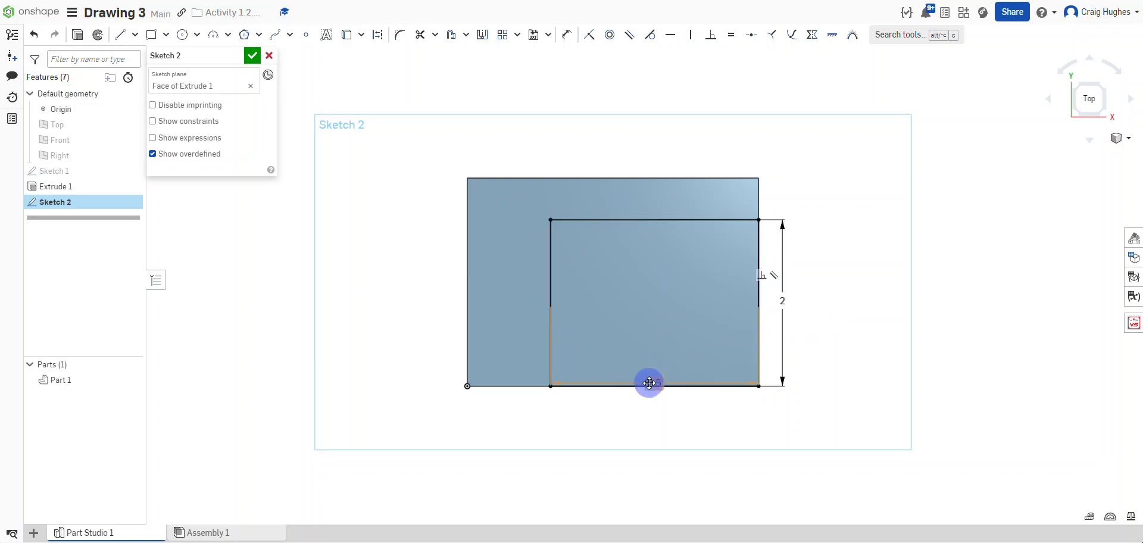
left_click_drag(650, 383, 650, 410)
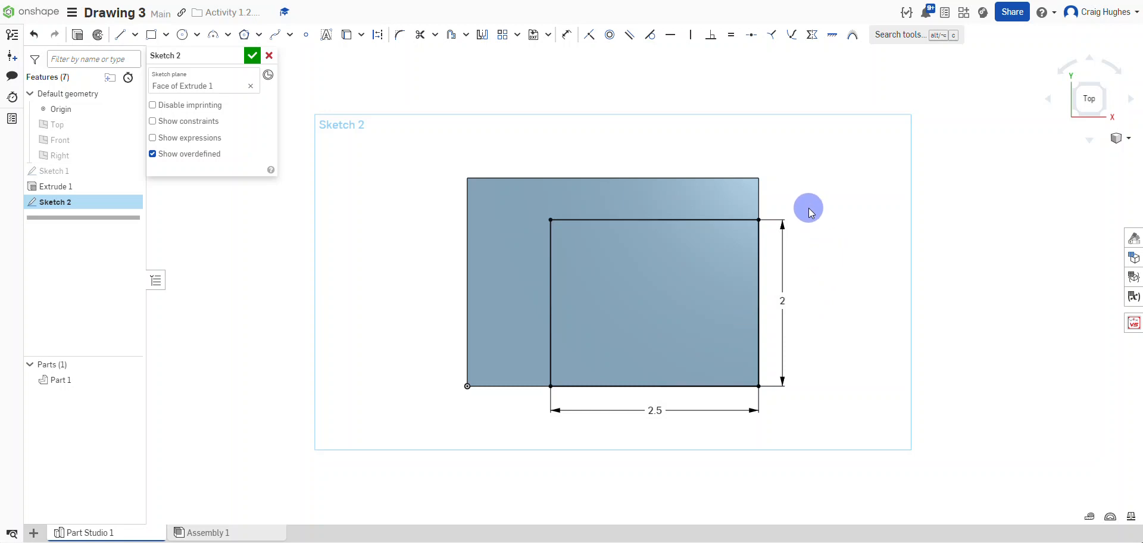
left_click(253, 54)
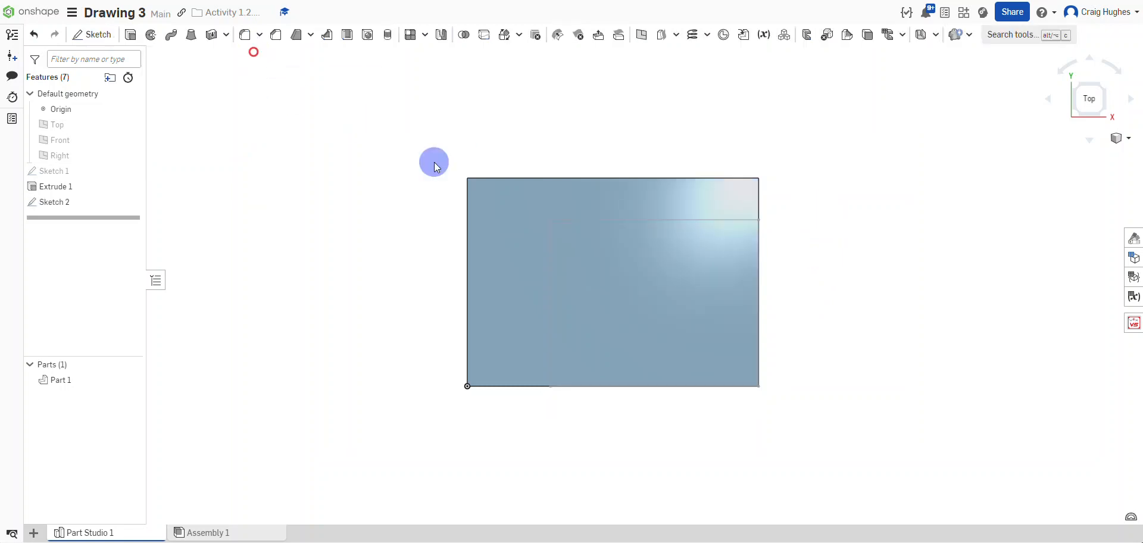
Step: Cut the 2.5 by 2 in rectangle 0.5 in deep into the block with a Remove extrude
right_click(367, 116)
left_click(382, 161)
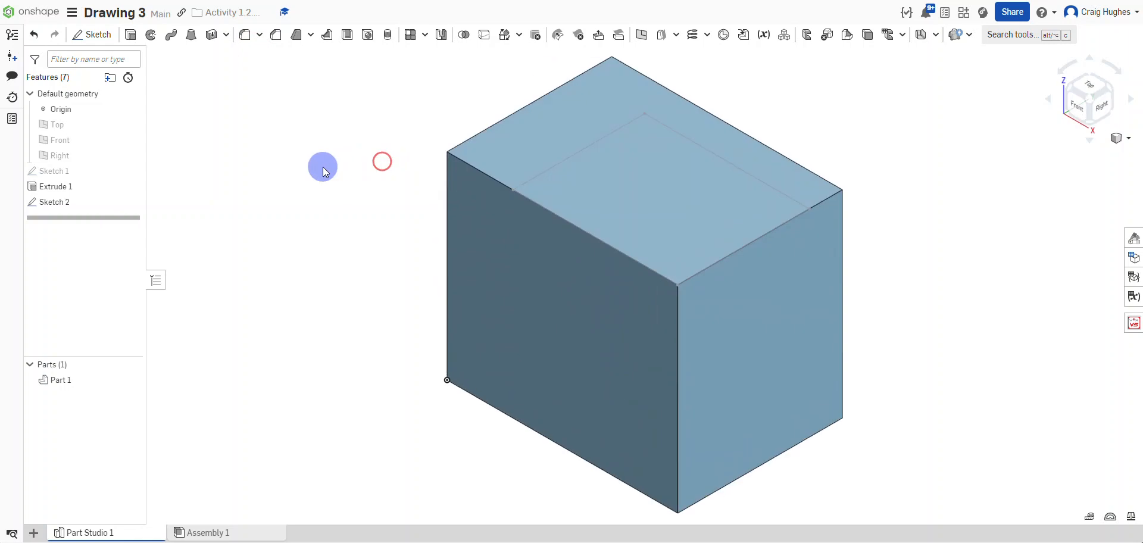
left_click(131, 36)
left_click(658, 181)
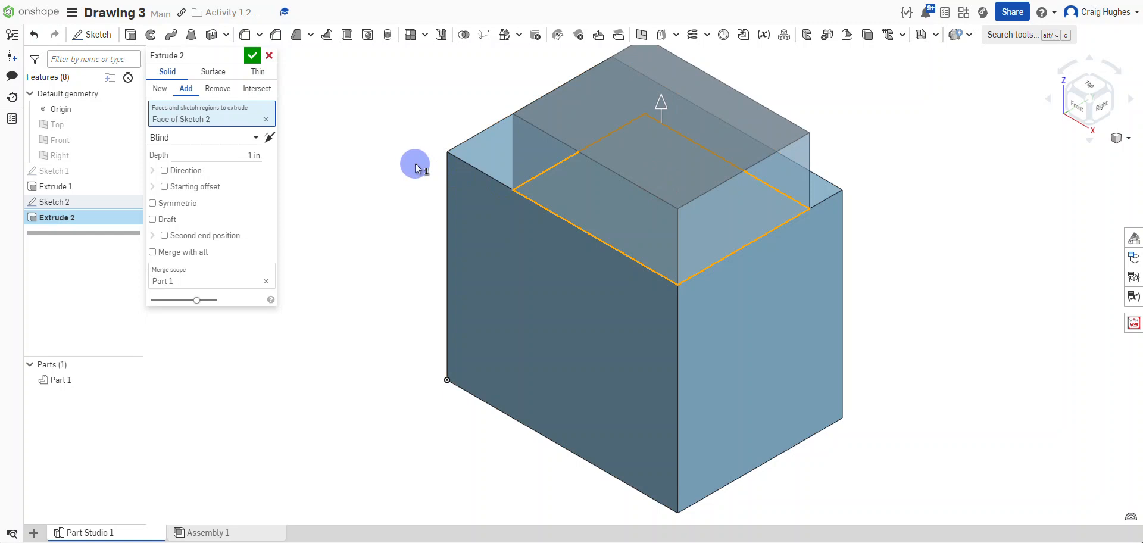
left_click(238, 156)
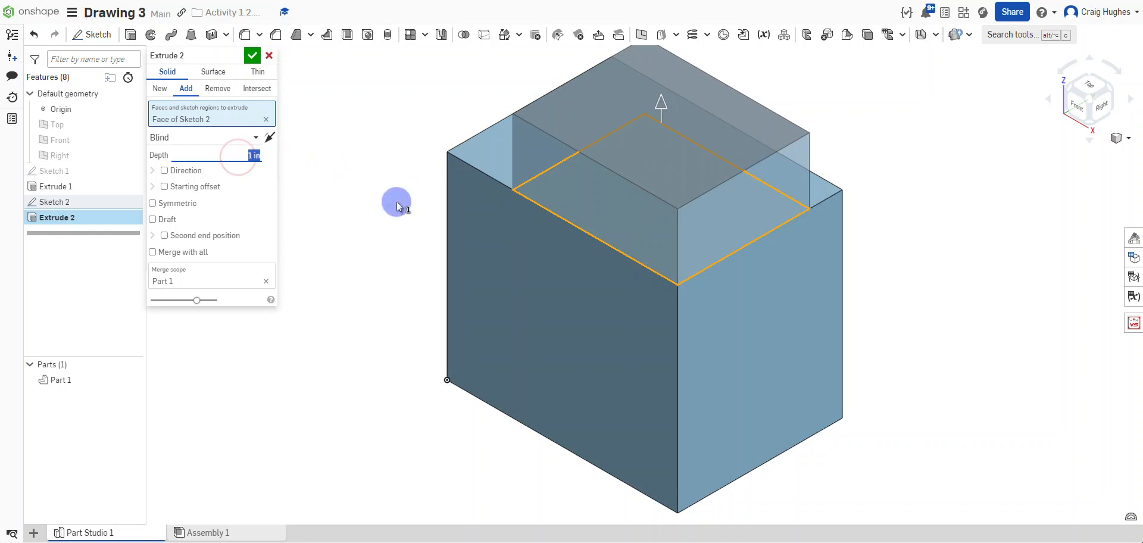
type("0.5")
left_click(216, 90)
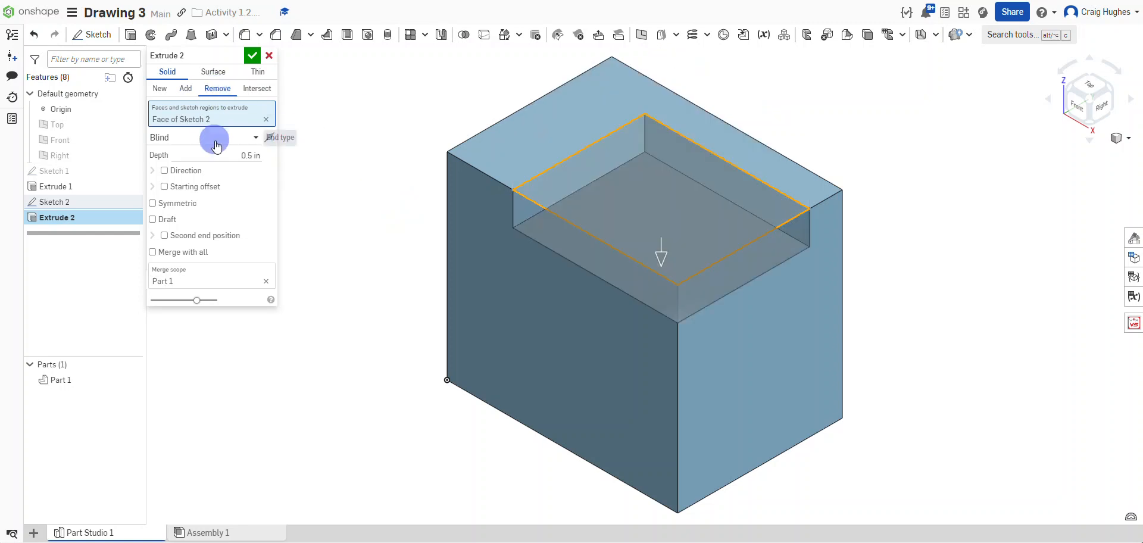
left_click(257, 56)
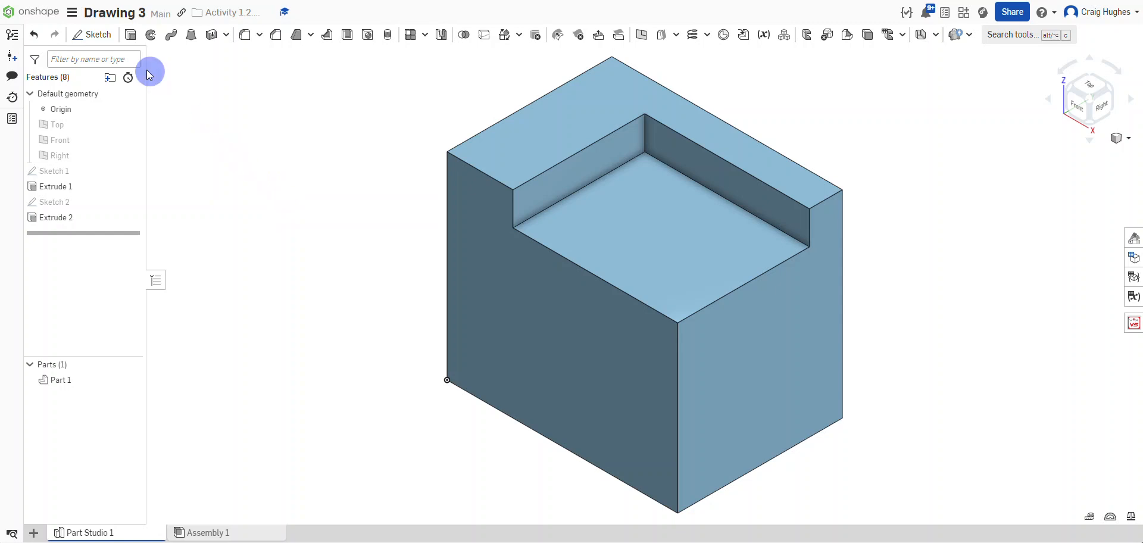
Step: Sketch a corner rectangle 2 in wide and 1.5 in high on the recessed face from its front right corner, and finish the sketch
left_click(92, 34)
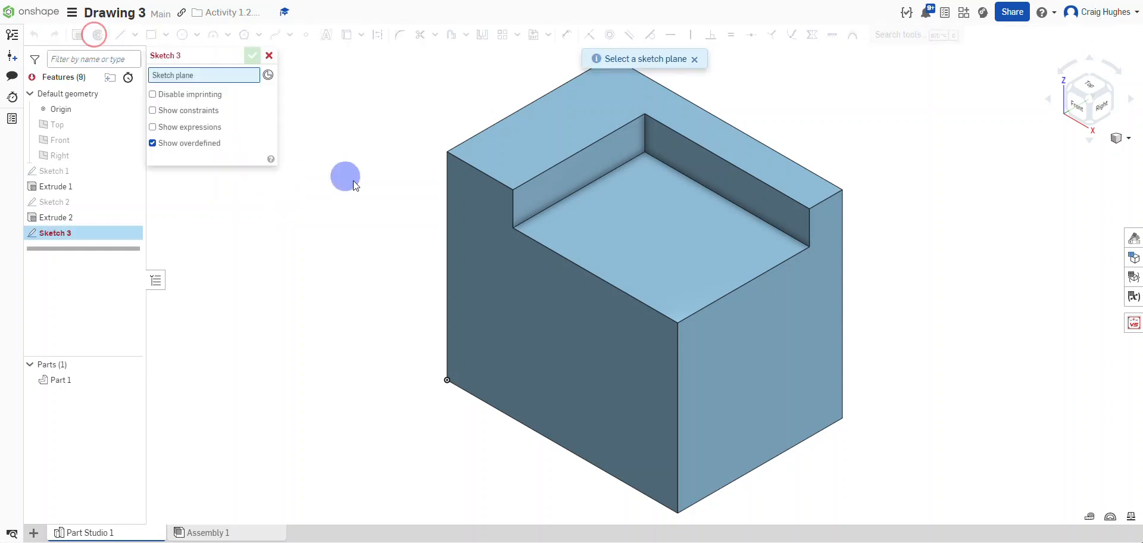
left_click(646, 253)
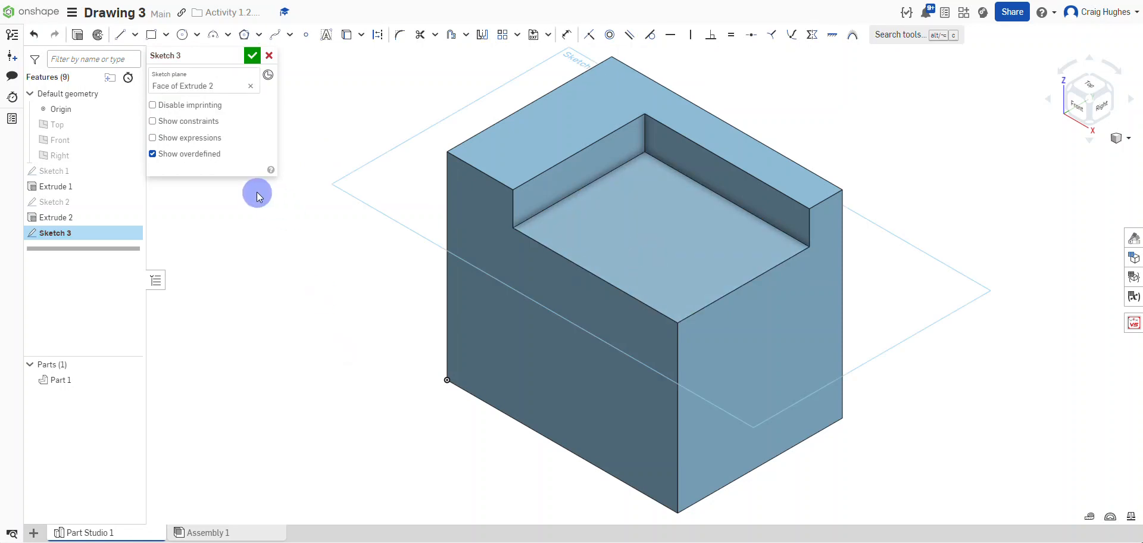
key("n")
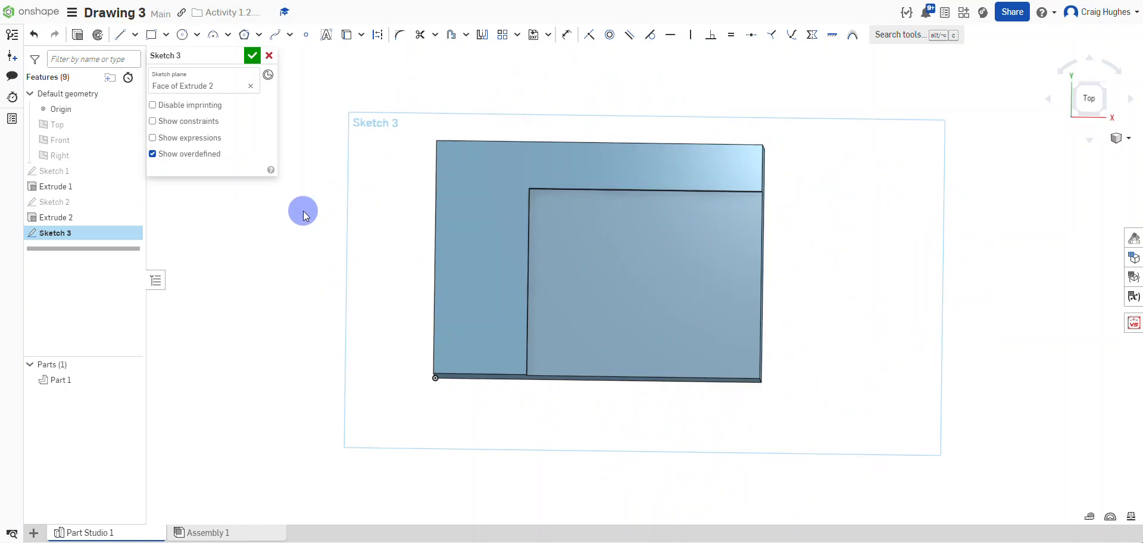
left_click(152, 34)
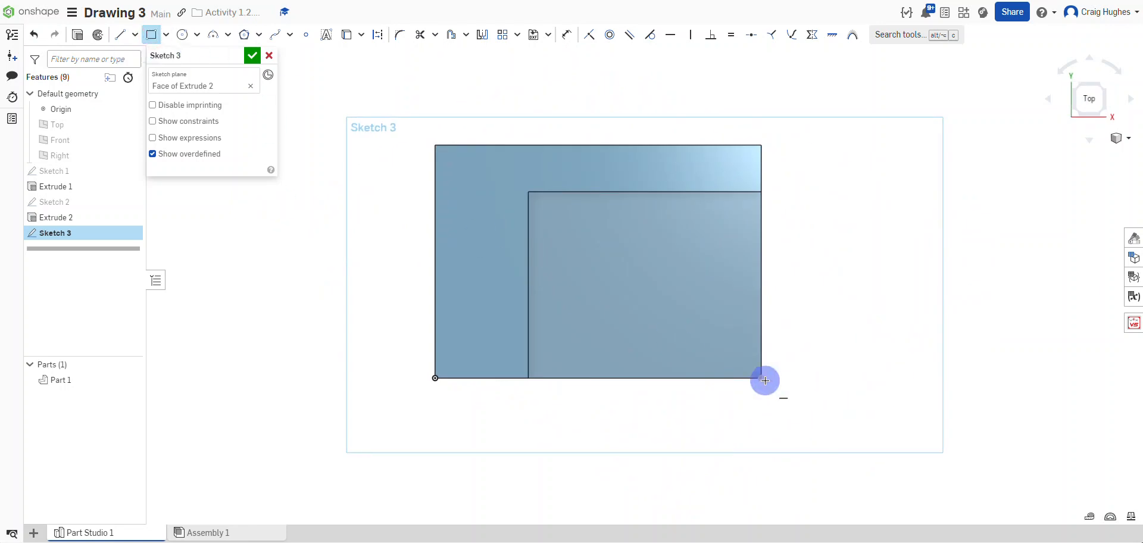
left_click_drag(765, 380, 594, 245)
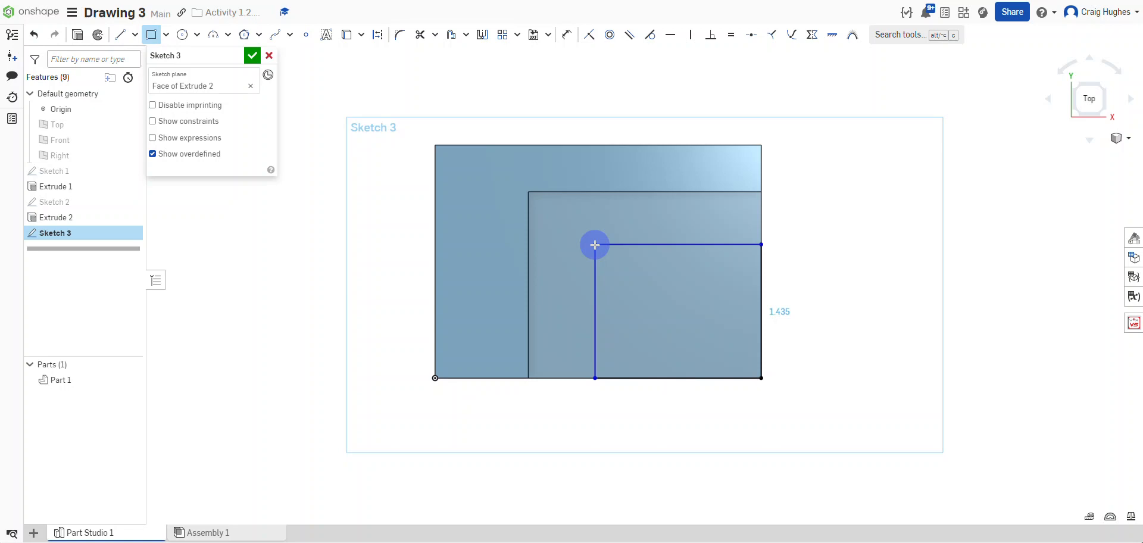
key("Return")
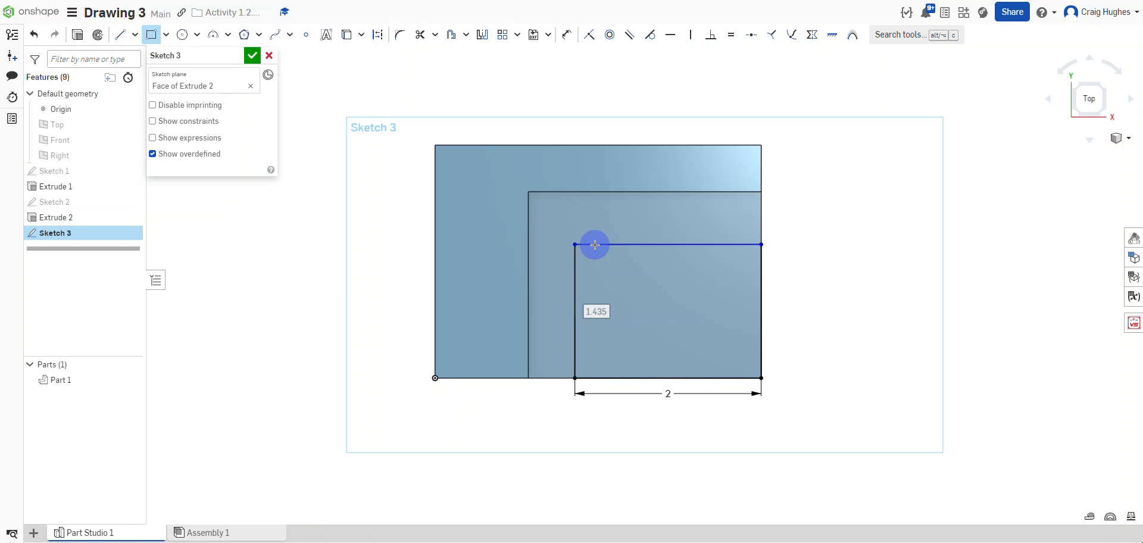
type("1")
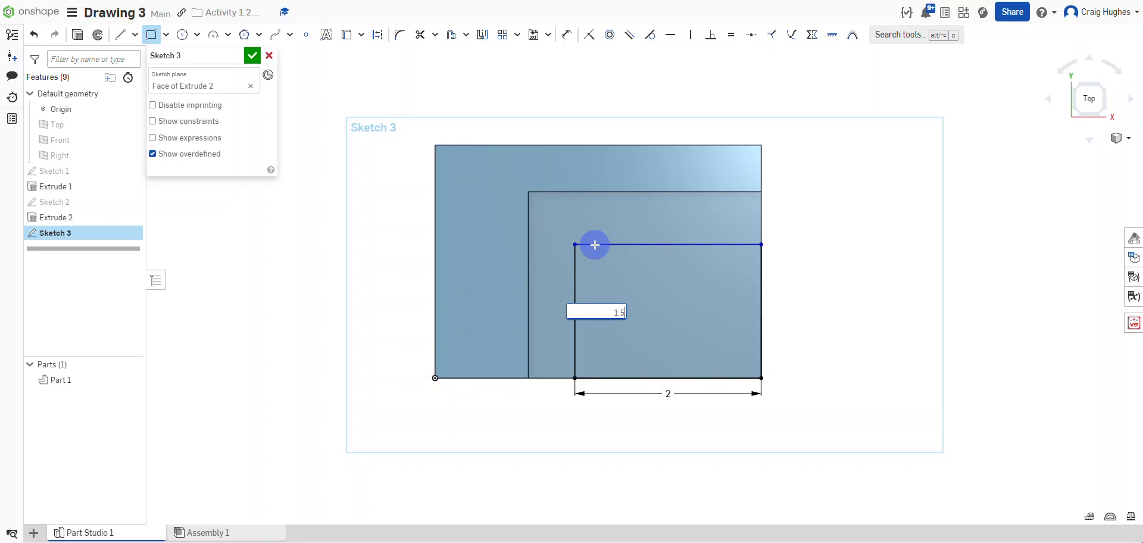
type(".5")
key("Return")
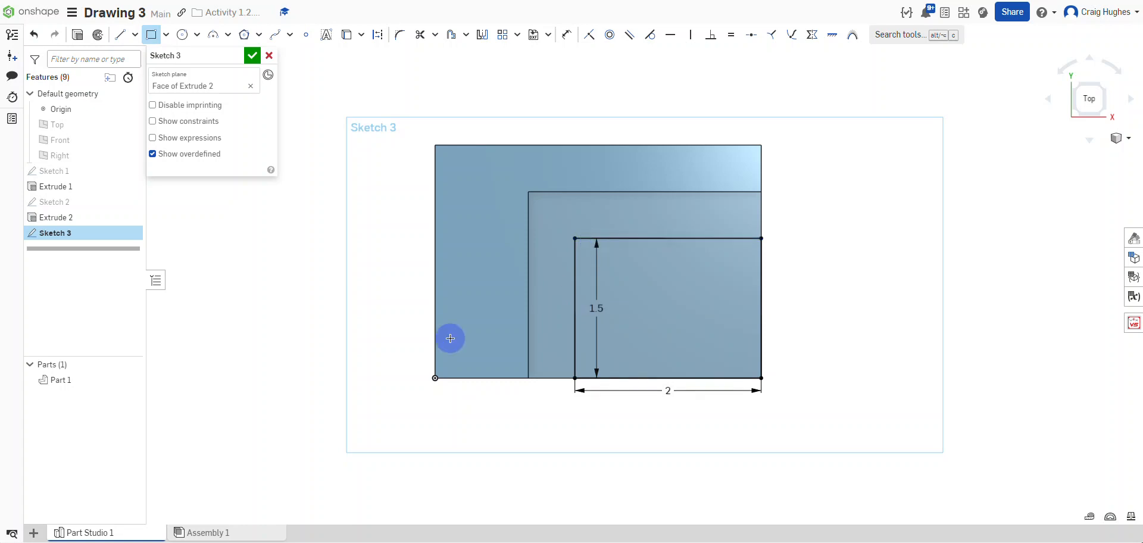
left_click(251, 57)
Step: Cut the 2 by 1.5 in rectangle 1 in deep into the part with a Remove extrude
right_click(316, 118)
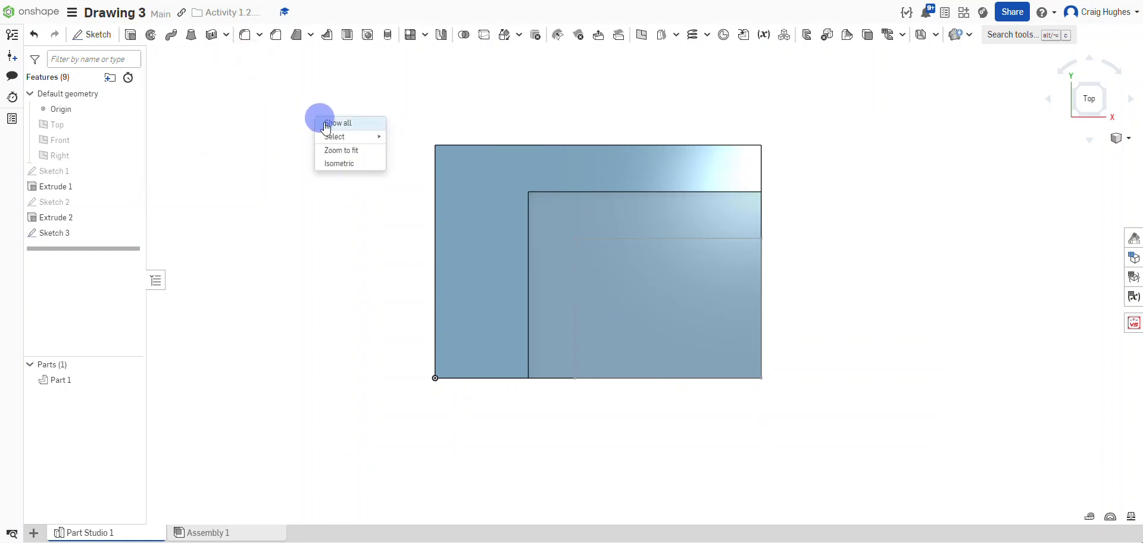
left_click(337, 164)
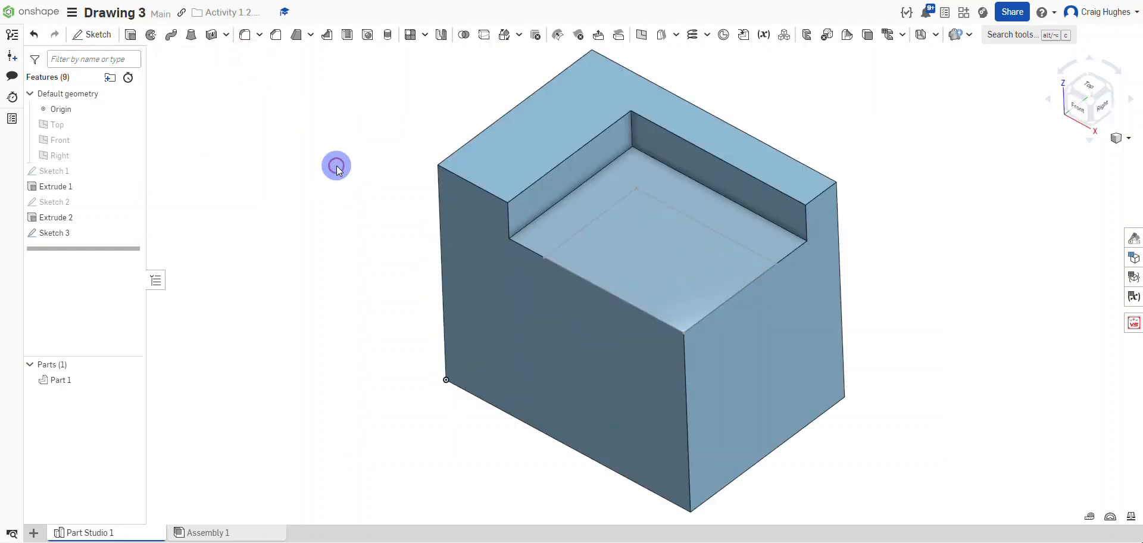
left_click(131, 37)
left_click(702, 273)
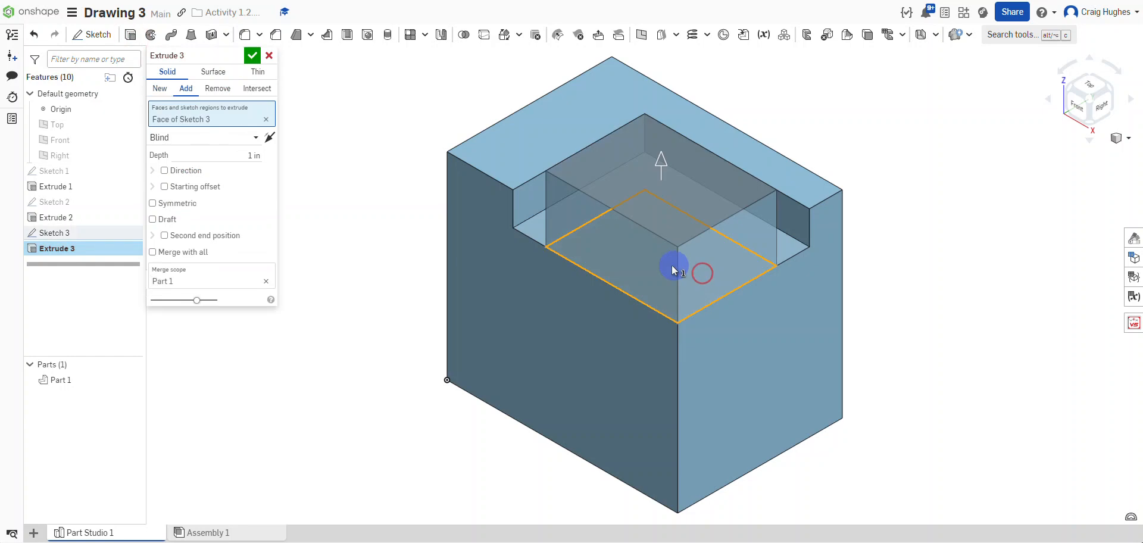
left_click(209, 90)
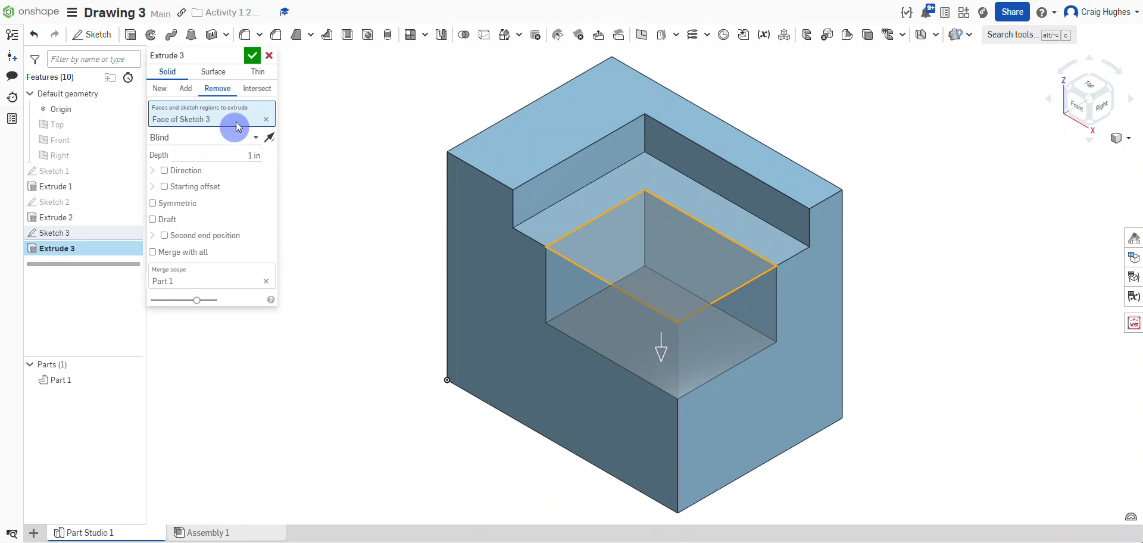
left_click(252, 57)
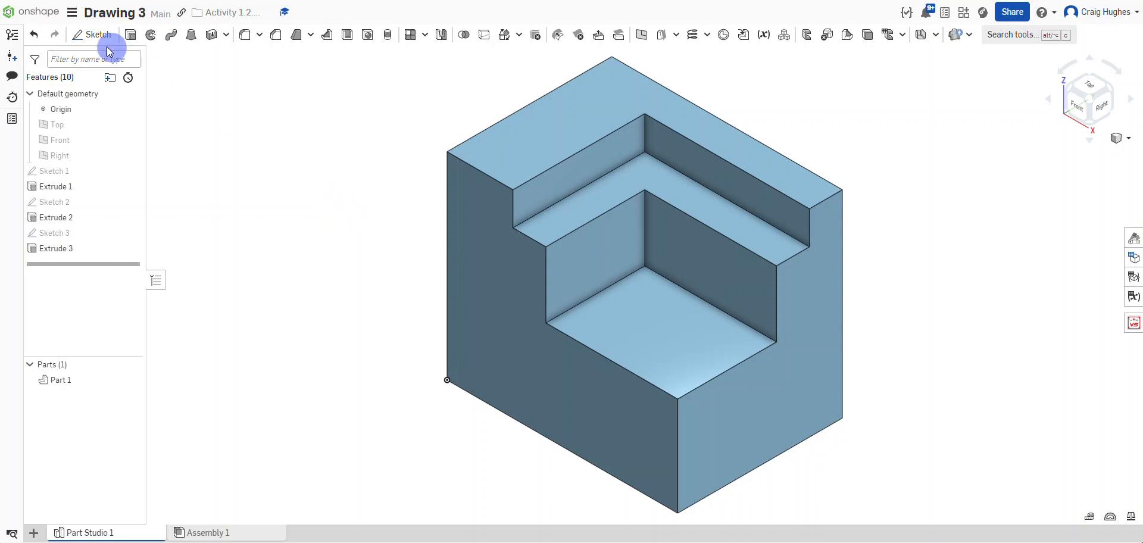
Step: Sketch a 1 in diameter circle near the middle of the lowest recessed face, and leave the circle tool
left_click(88, 34)
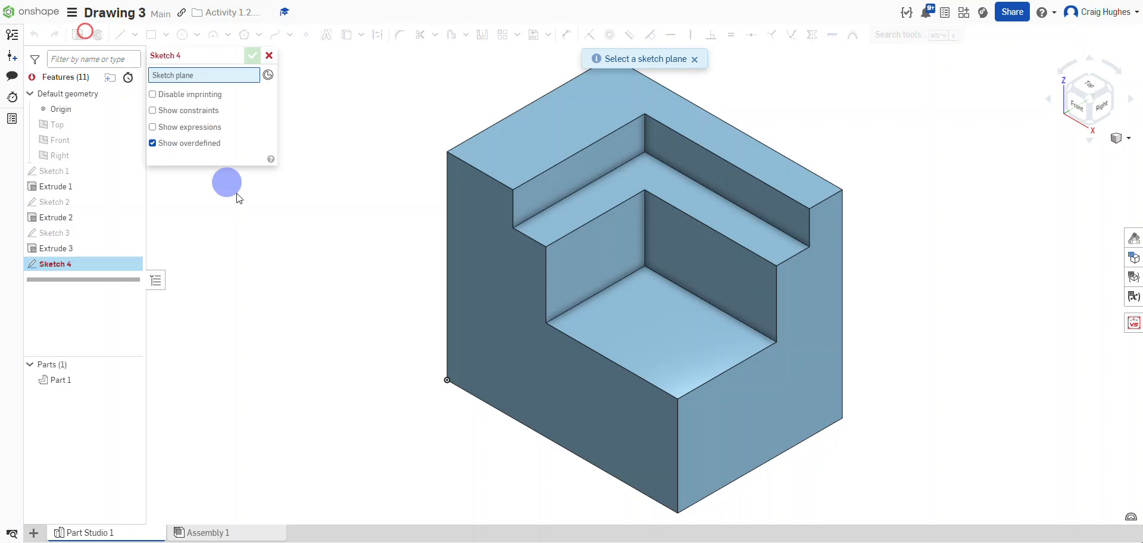
left_click(631, 334)
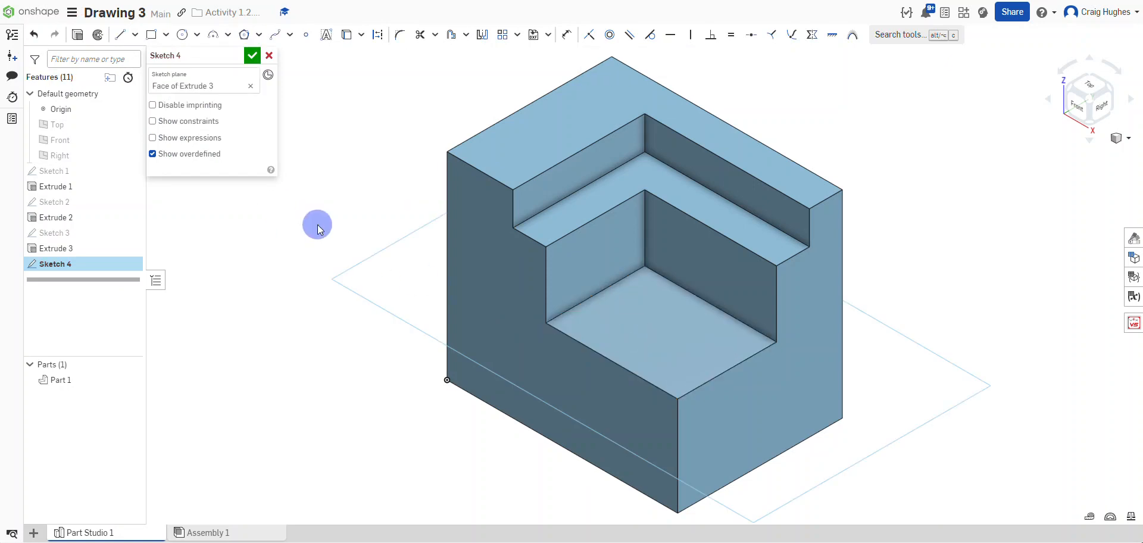
key("n")
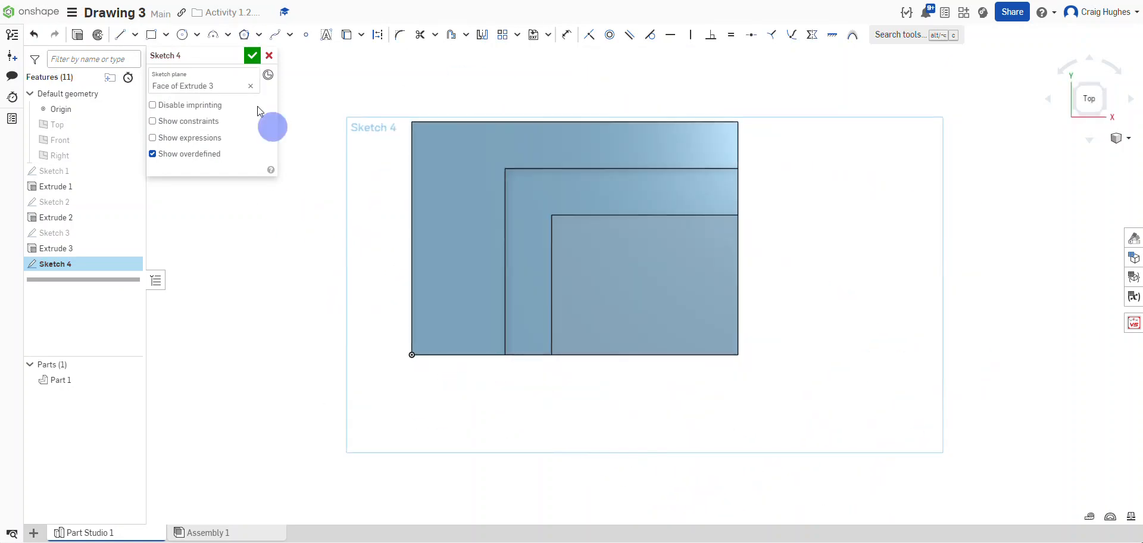
left_click(183, 37)
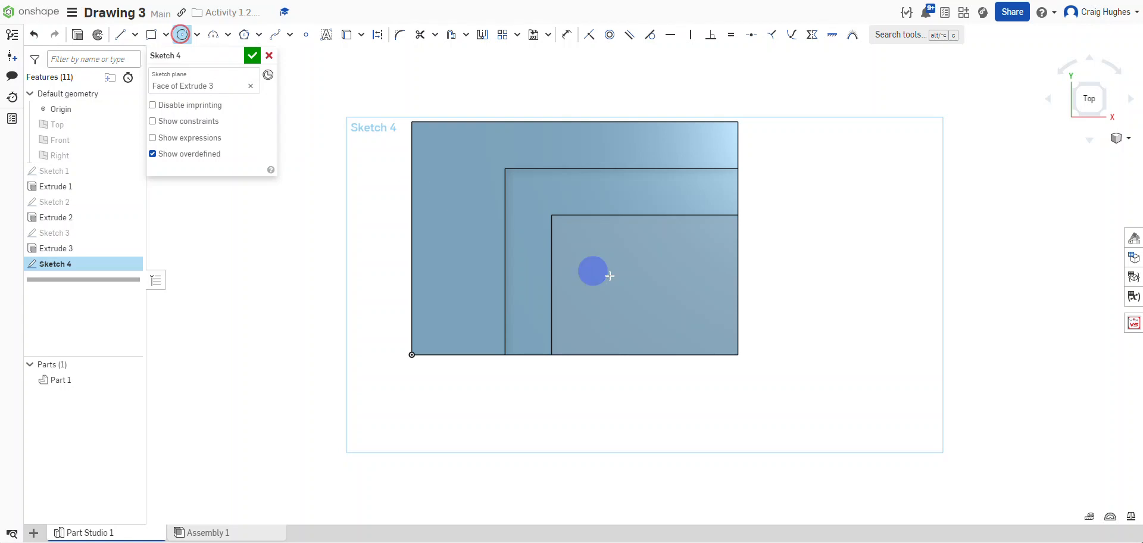
left_click(648, 284)
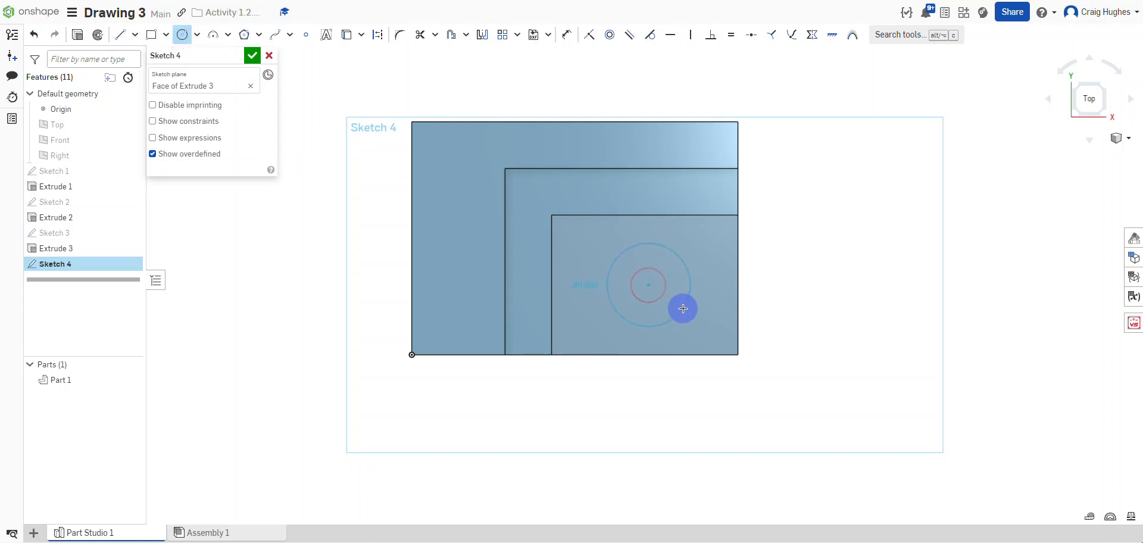
left_click(682, 308)
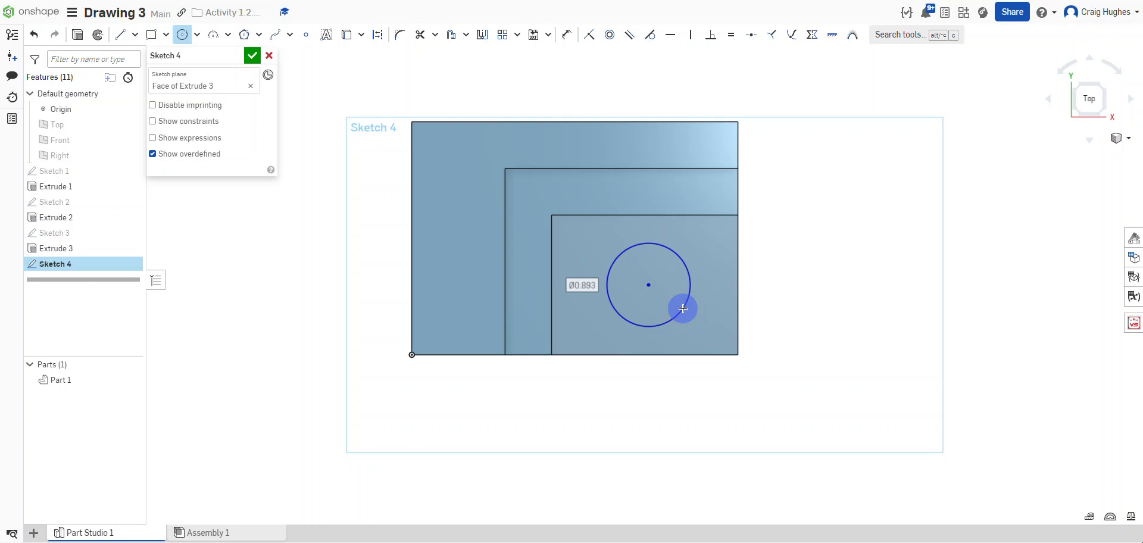
type("1")
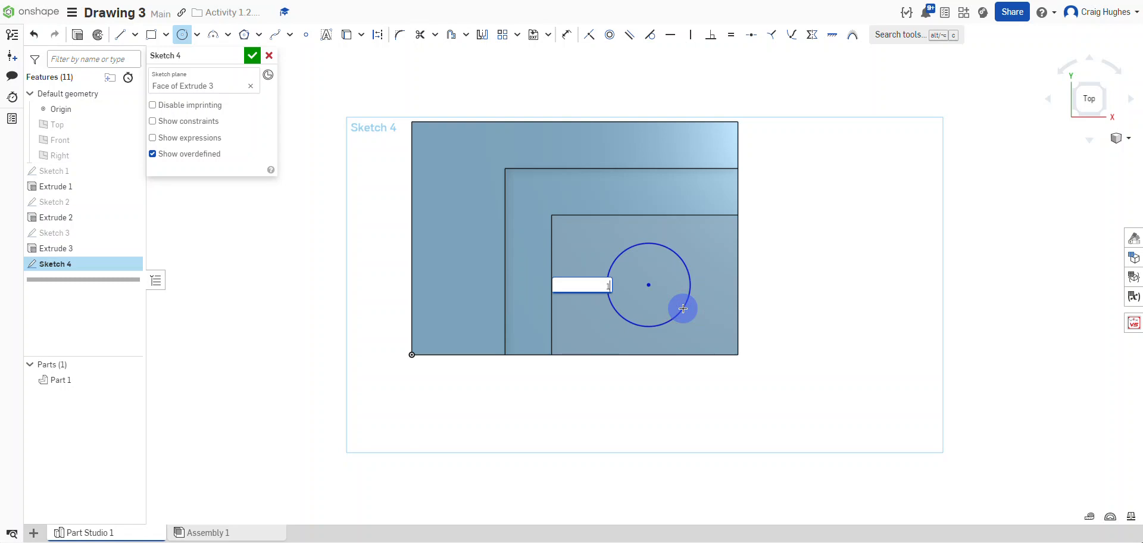
key("Return")
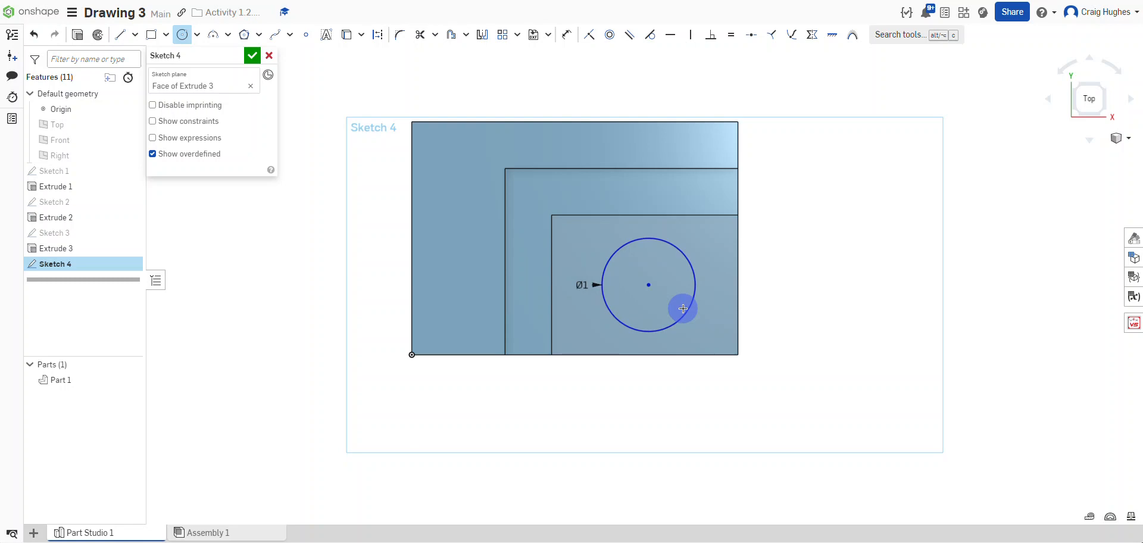
left_click(738, 287)
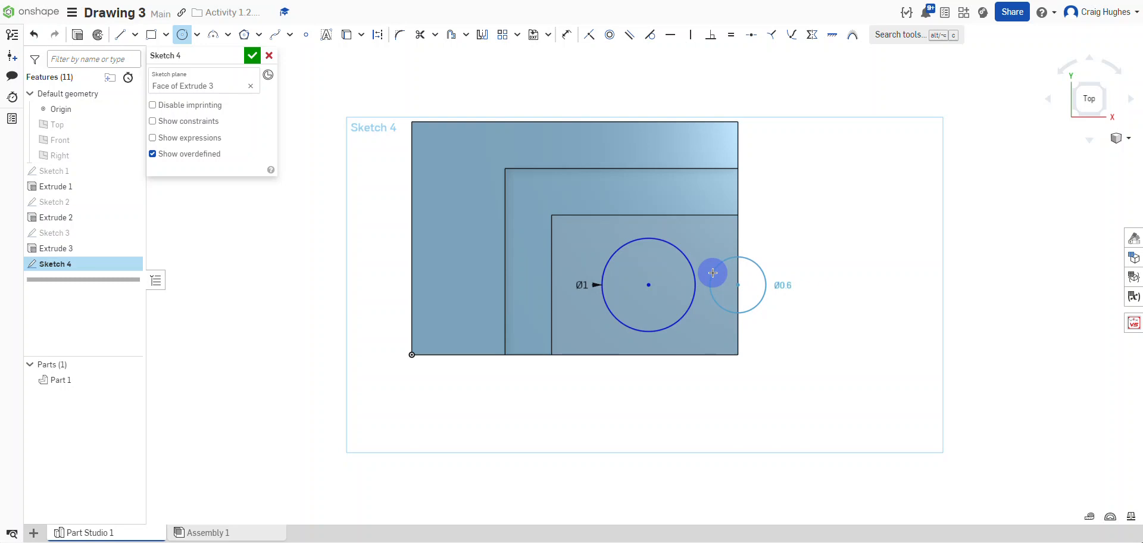
key("Escape")
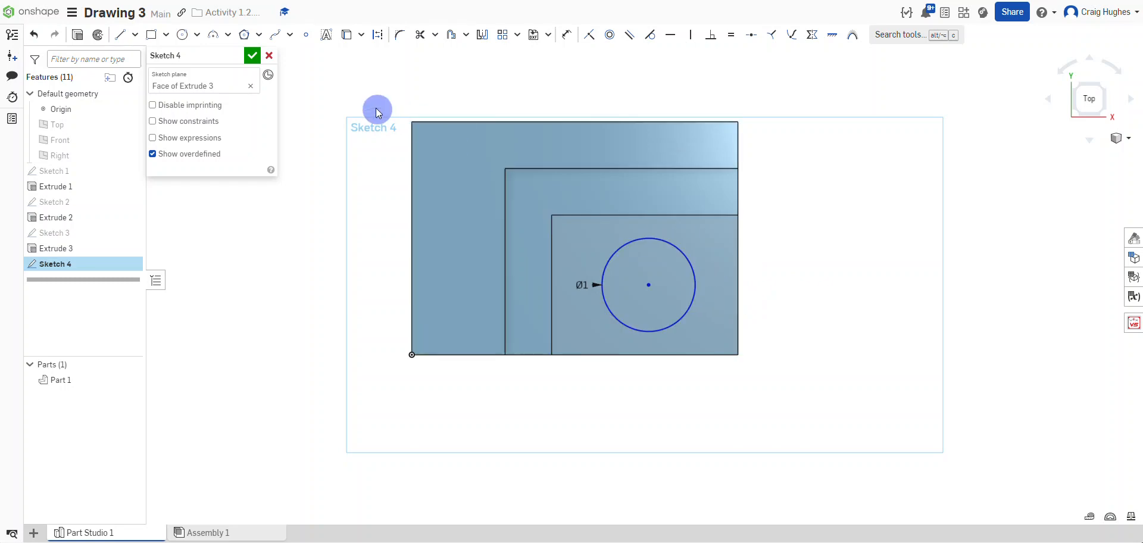
Step: Dimension the circle's centre 1 in from the block's right edge
left_click(568, 34)
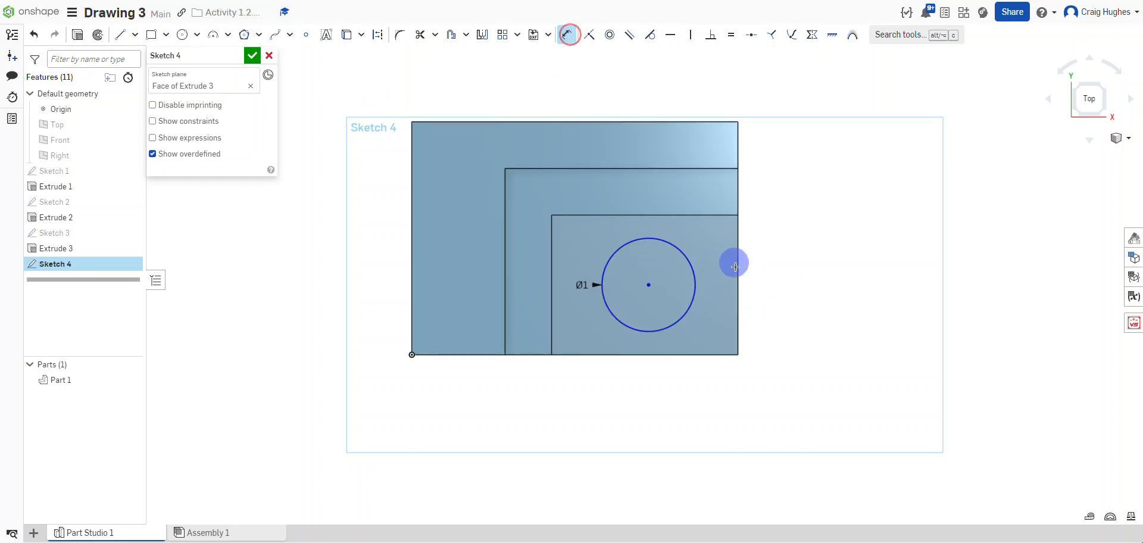
left_click(736, 267)
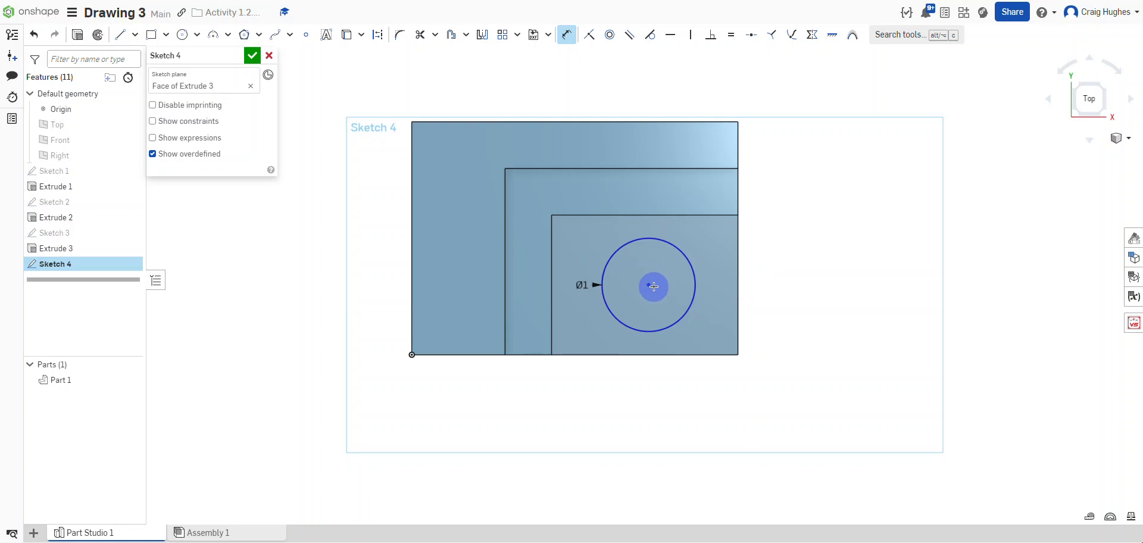
left_click(736, 265)
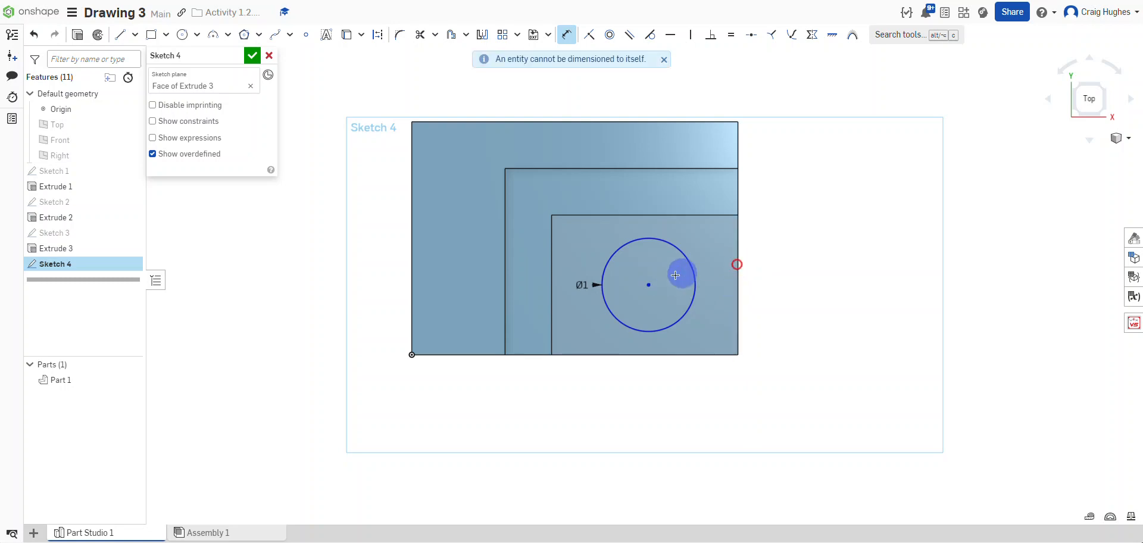
left_click(648, 285)
left_click(697, 392)
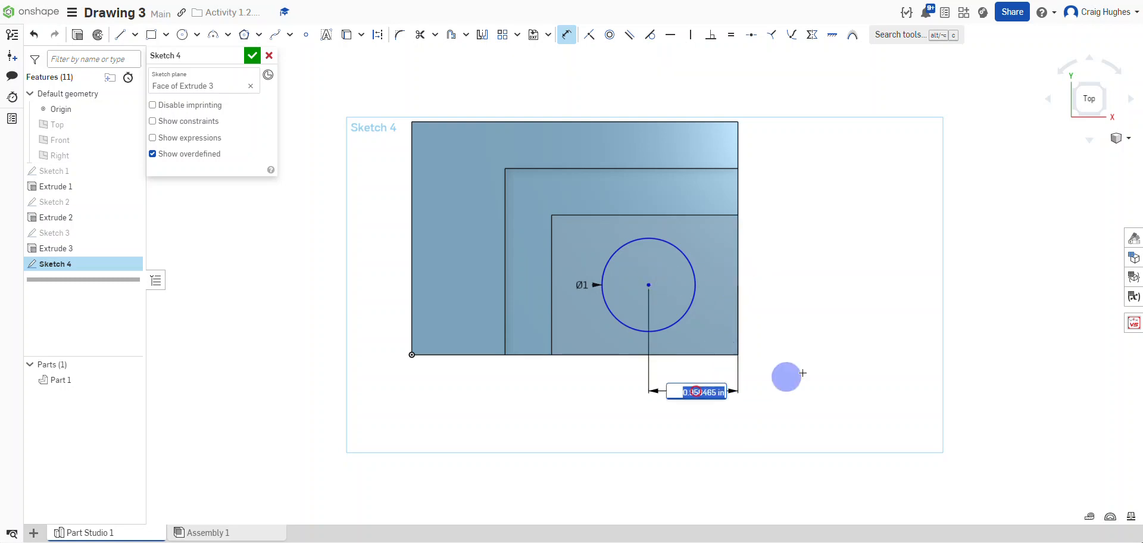
type("1")
key("Return")
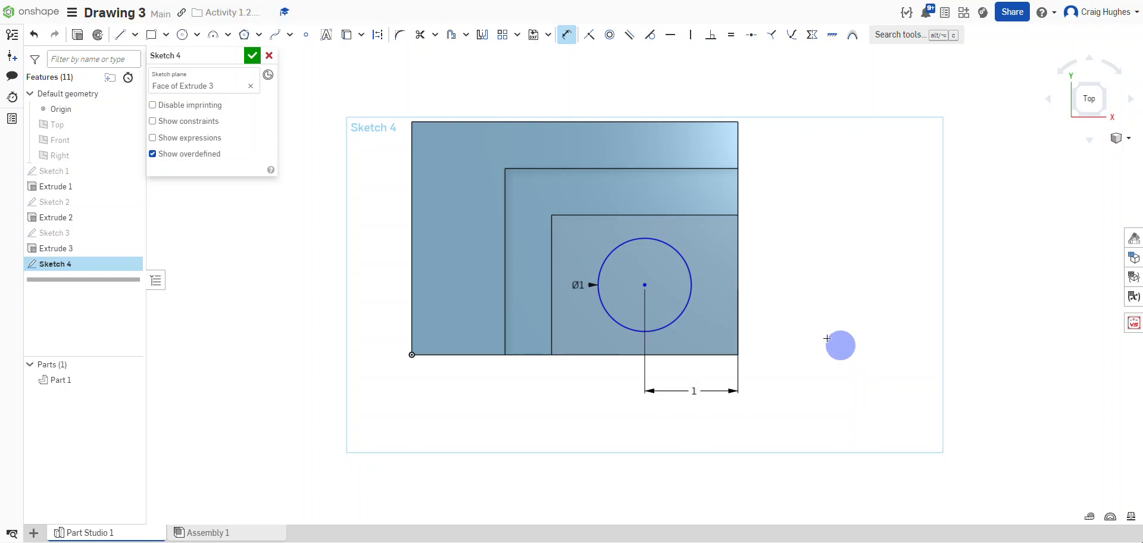
Step: Dimension the circle's centre 0.75 in from the block's front edge, and finish the sketch
left_click(710, 353)
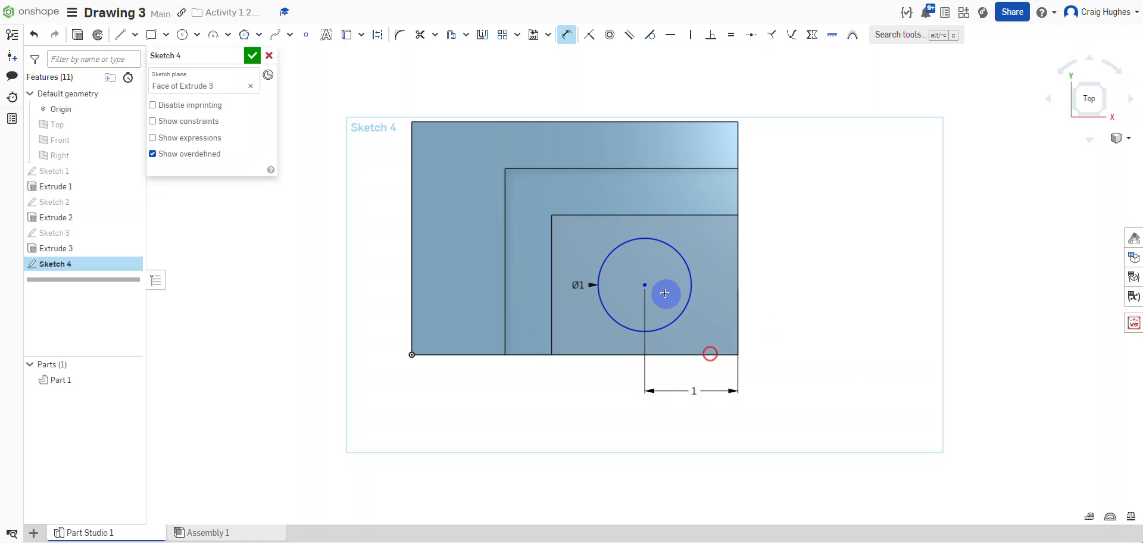
left_click(645, 285)
left_click(786, 316)
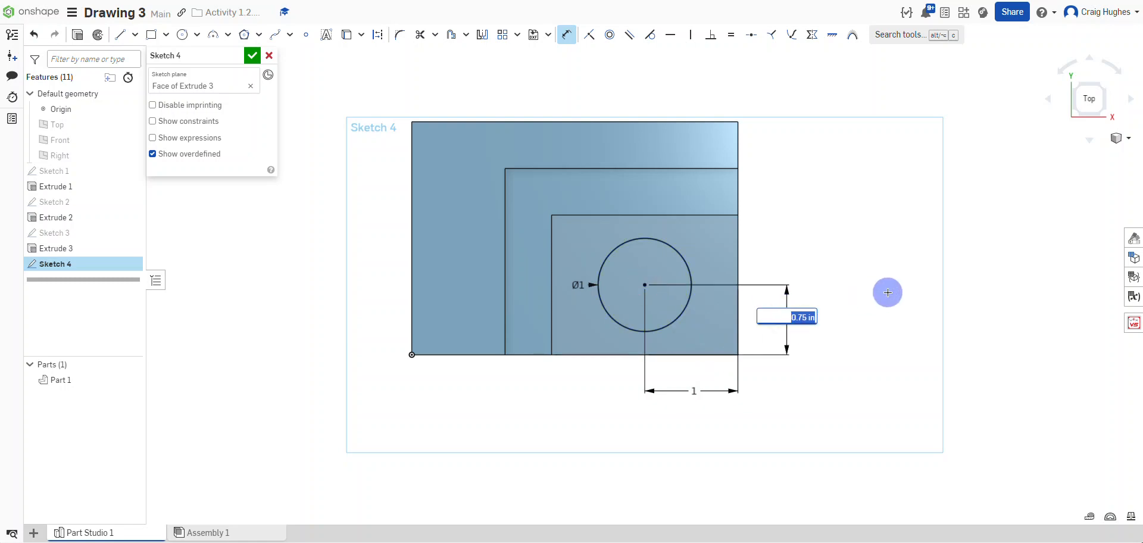
key("Return")
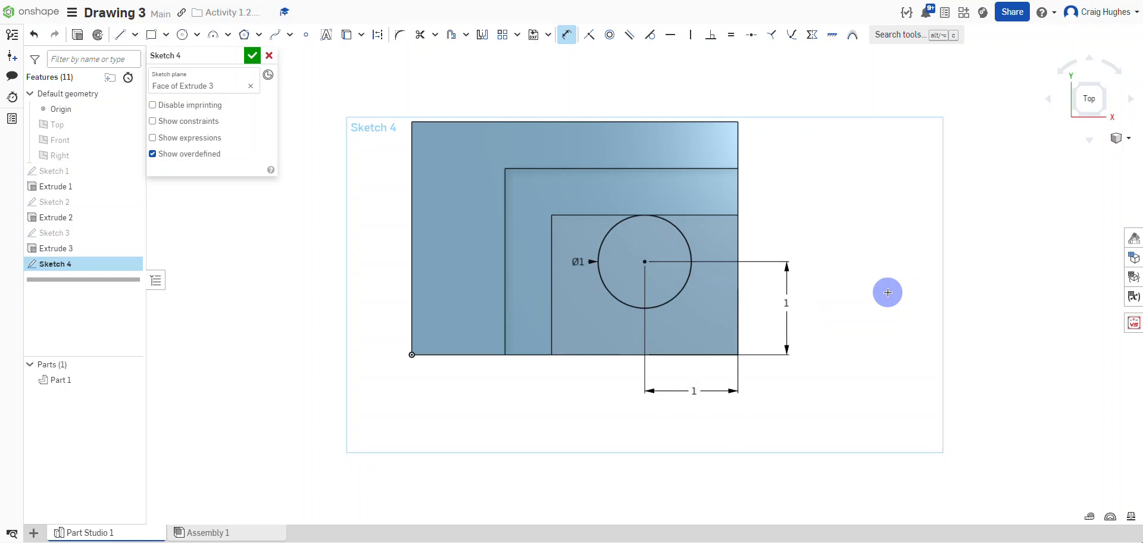
double_click(782, 311)
type("0.")
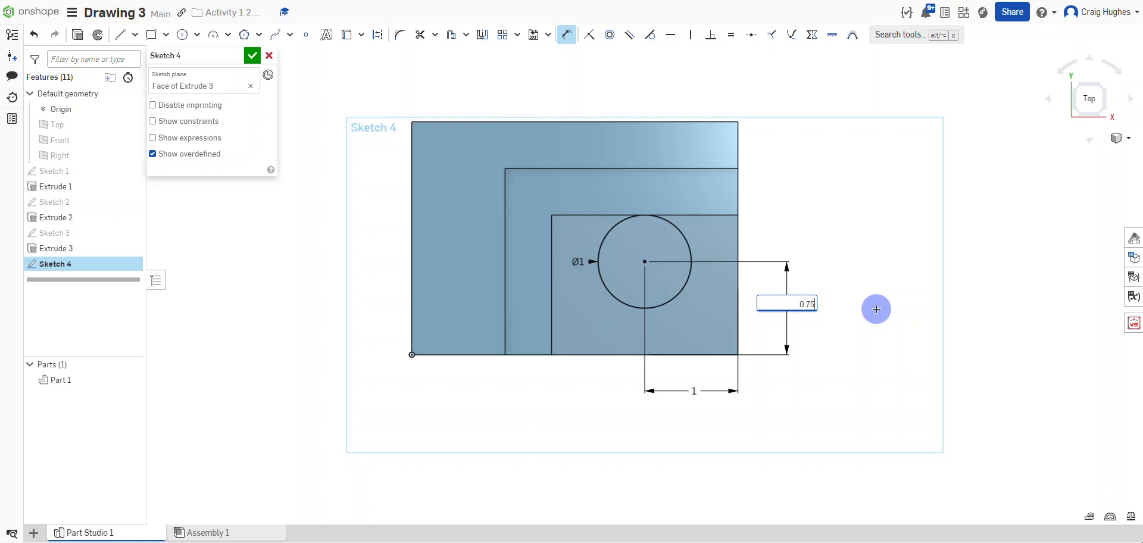
type("75")
key("Return")
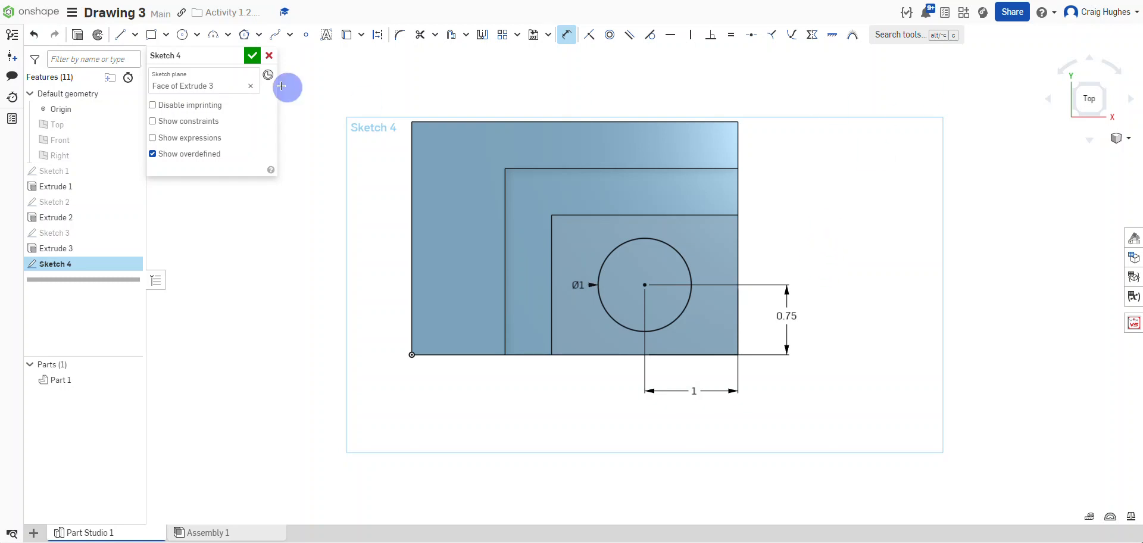
left_click(253, 55)
Step: Cut the 1 in circle through all of the part with a Remove extrude
right_click(321, 110)
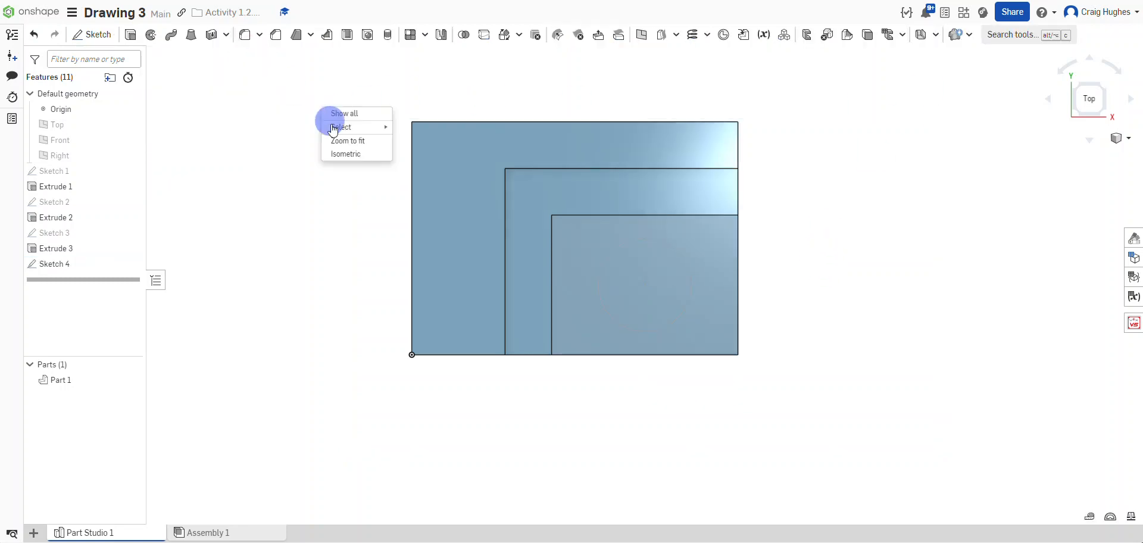
left_click(336, 153)
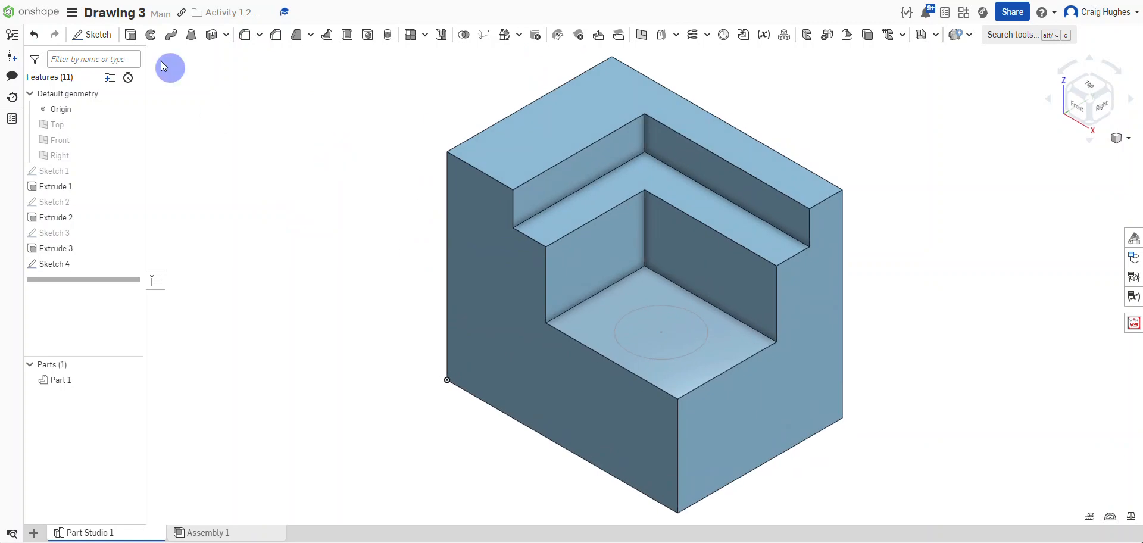
left_click(131, 35)
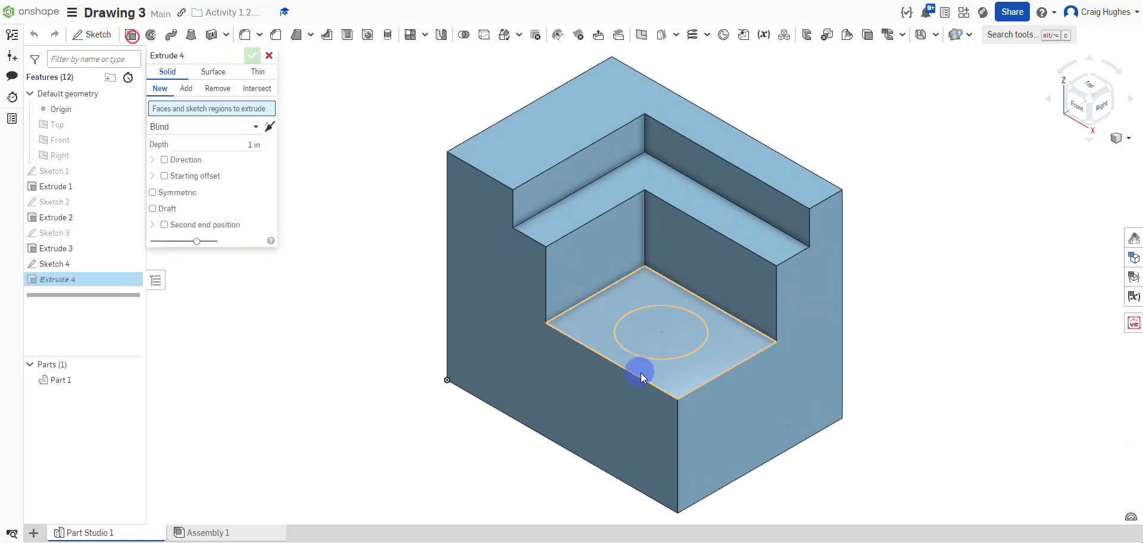
left_click(663, 344)
left_click(211, 89)
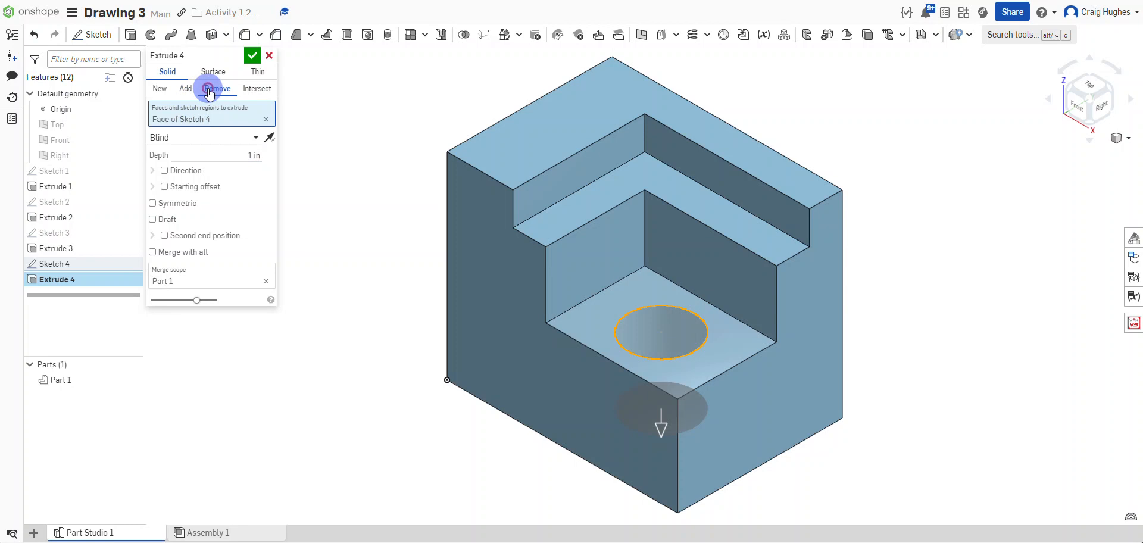
left_click(218, 143)
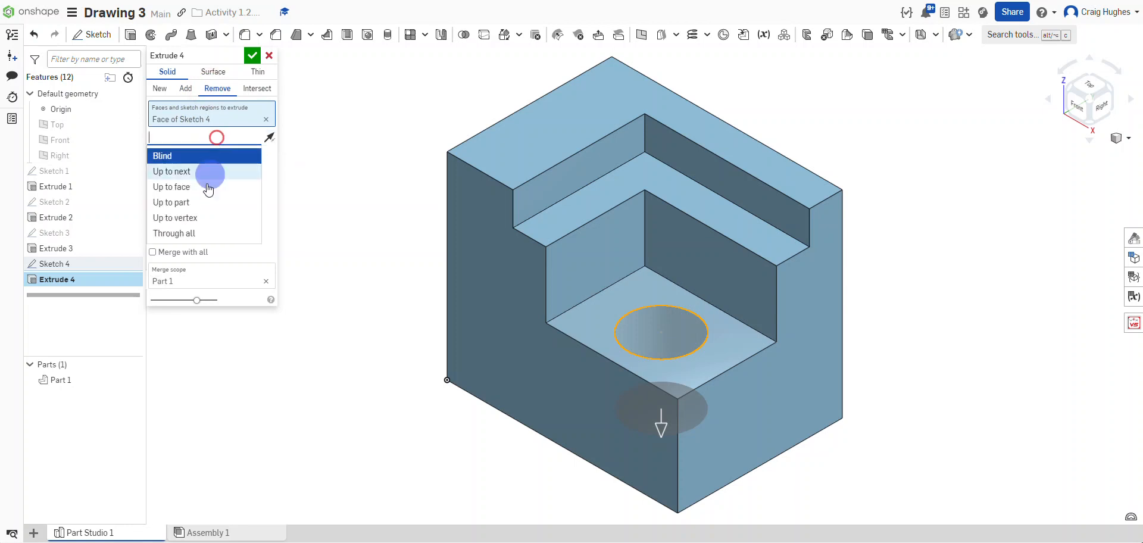
left_click(188, 233)
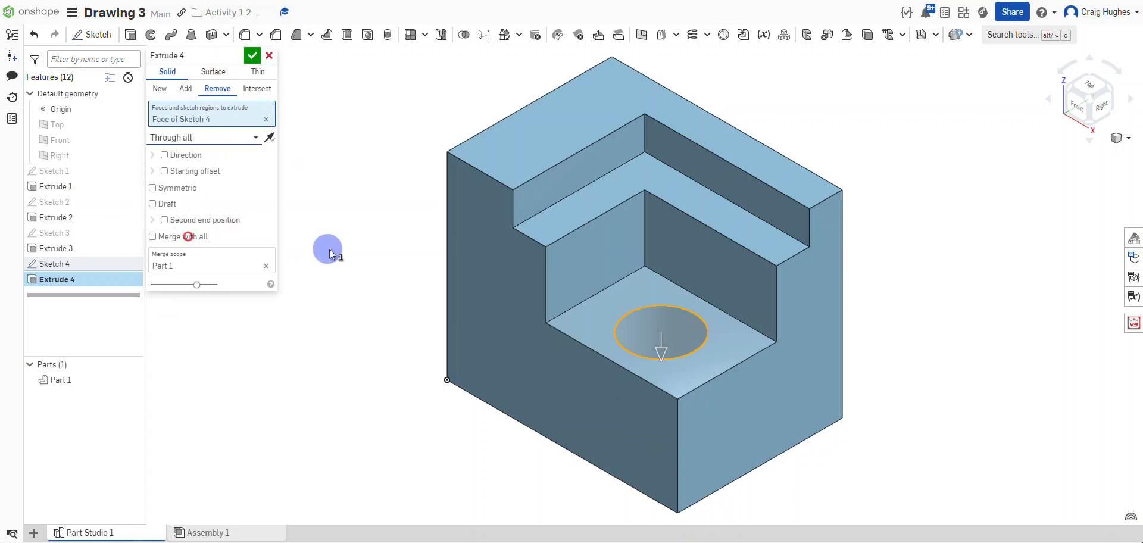
left_click(252, 55)
Step: Return the part to an isometric view and rename it as Drawing 3
right_click_drag(337, 184, 309, 178)
right_click(332, 150)
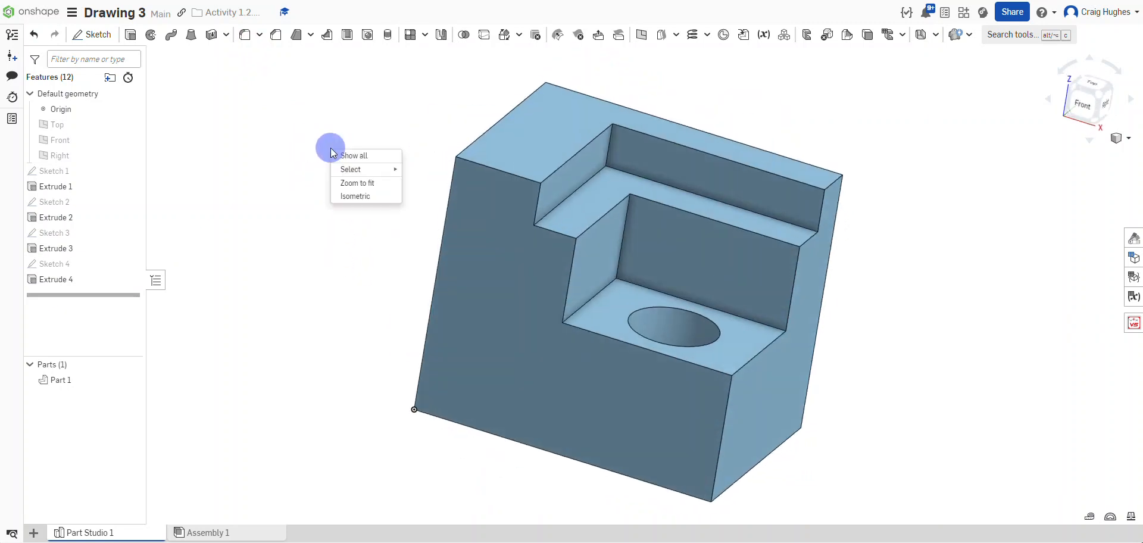
left_click(355, 198)
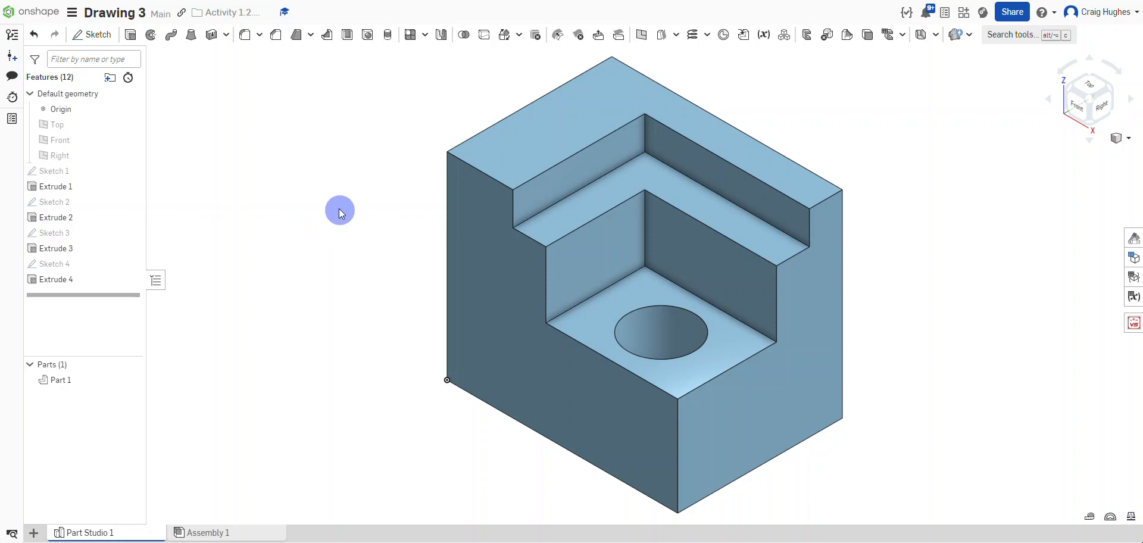
right_click(60, 379)
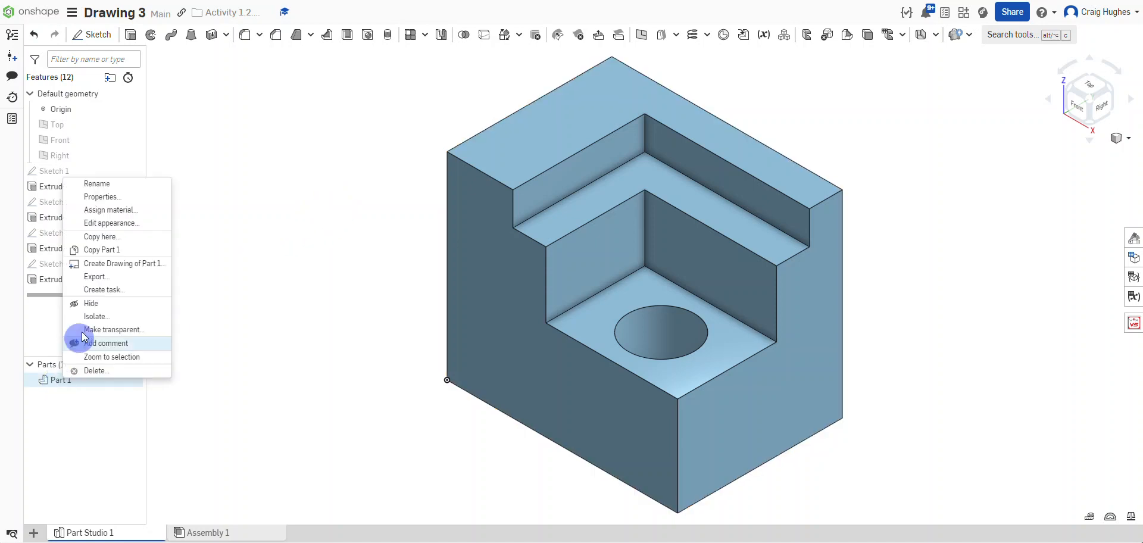
left_click(106, 184)
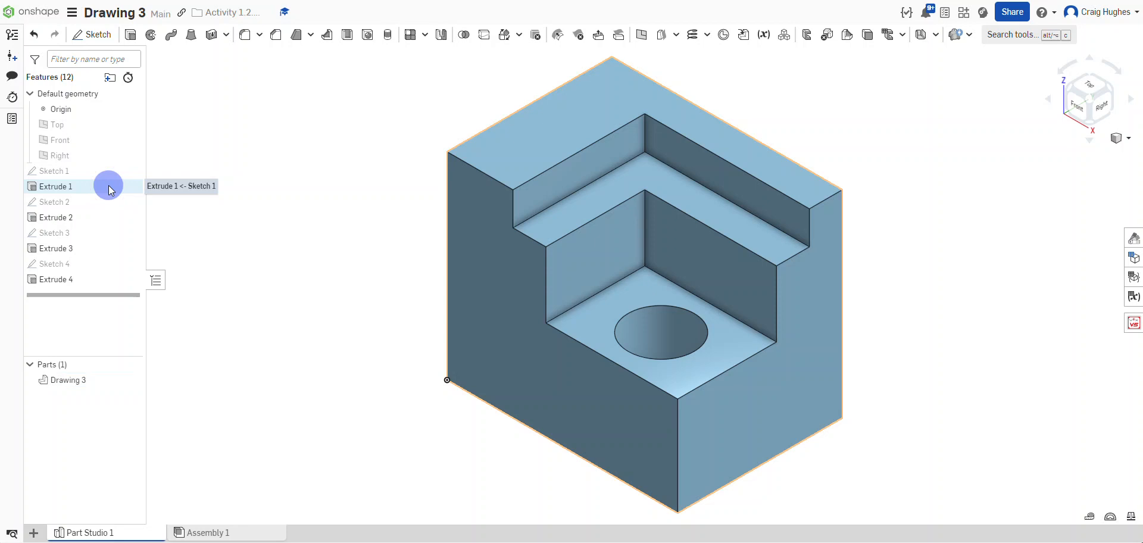
Step: Create a drawing of the Drawing 3 part from the IED A-sized Title block.dwt template with four views
right_click(63, 381)
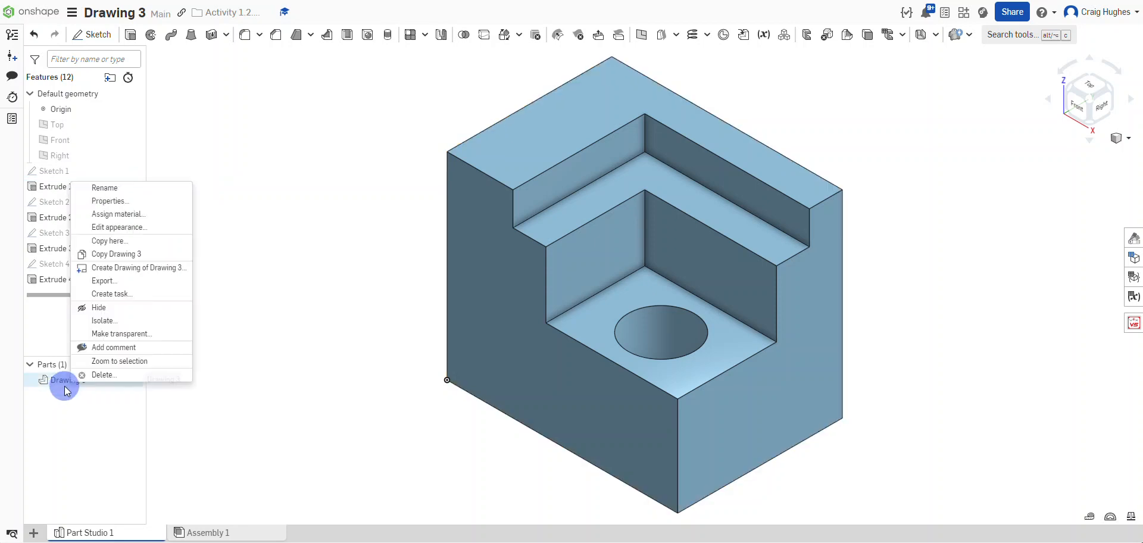
left_click(168, 268)
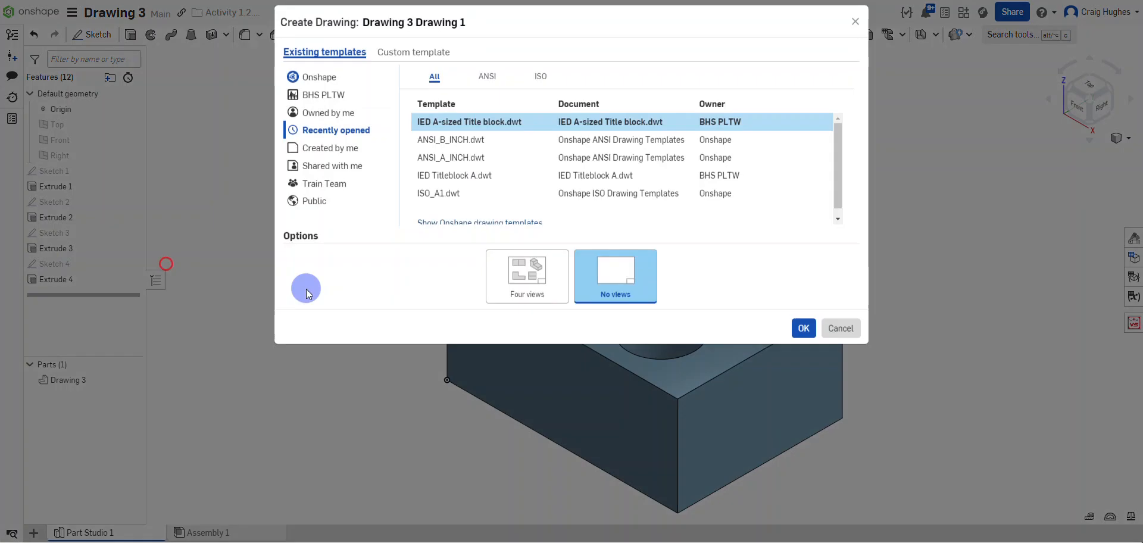
left_click(538, 271)
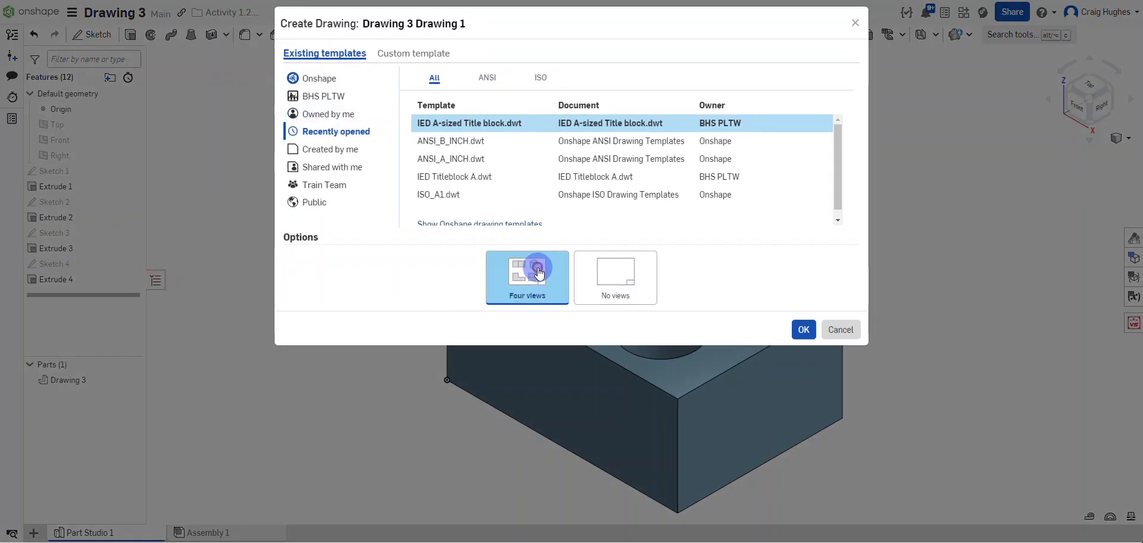
left_click(802, 329)
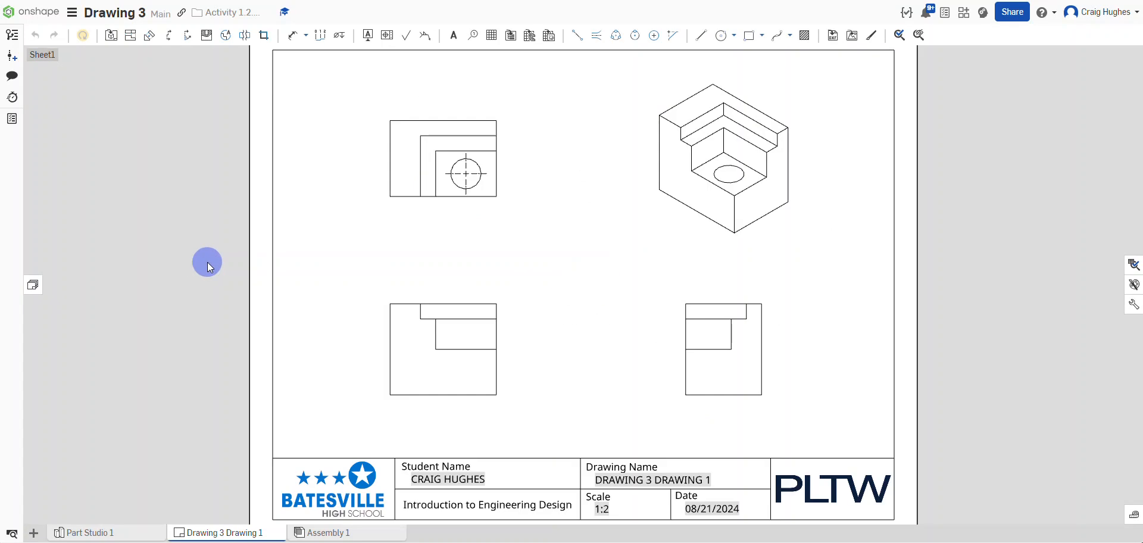
Step: Delete the right side view from the sheet and show the isometric view shaded
left_click(717, 353)
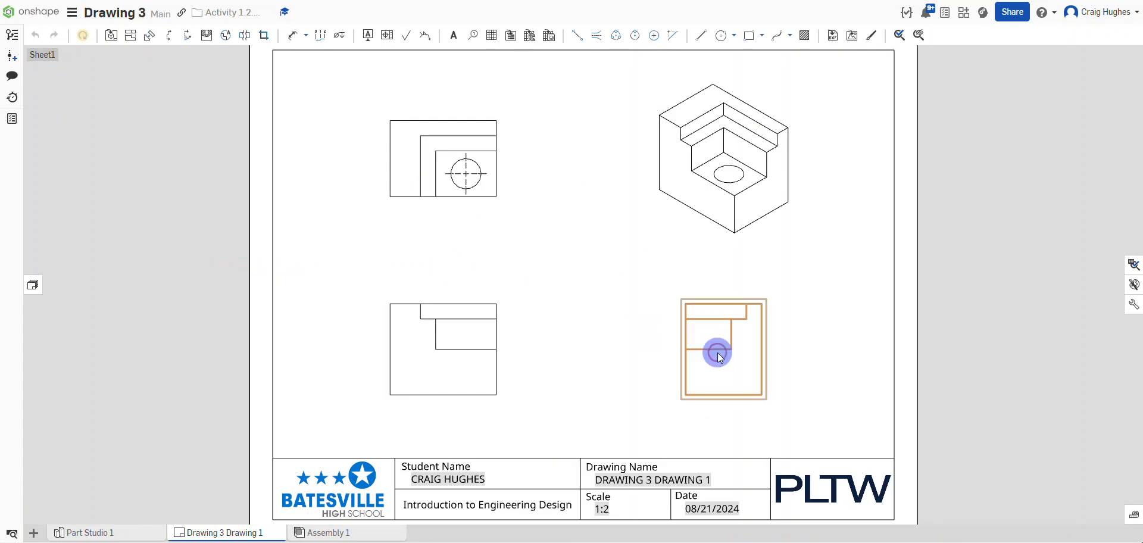
key("Delete")
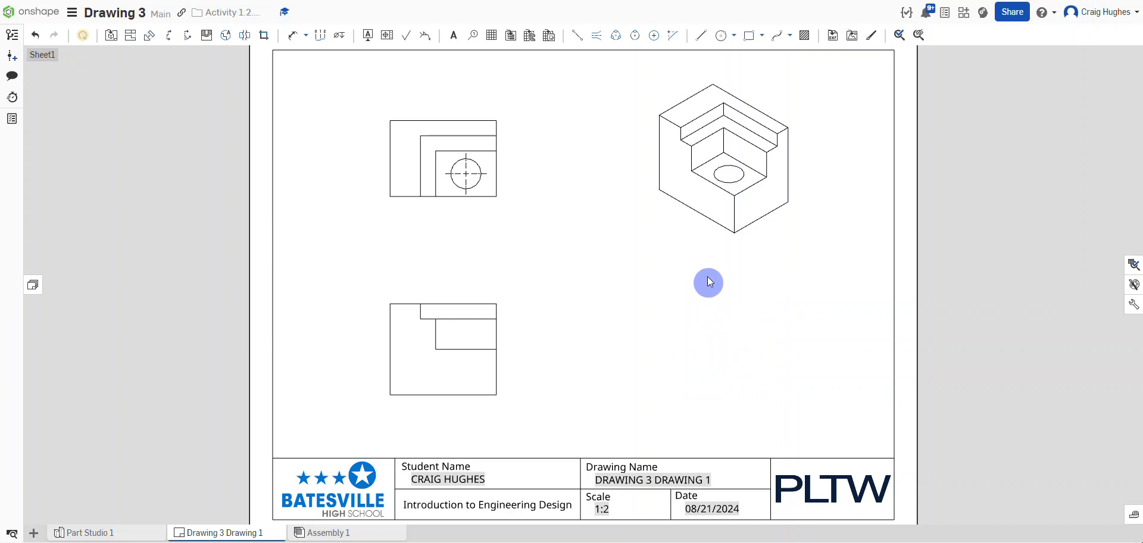
right_click(715, 185)
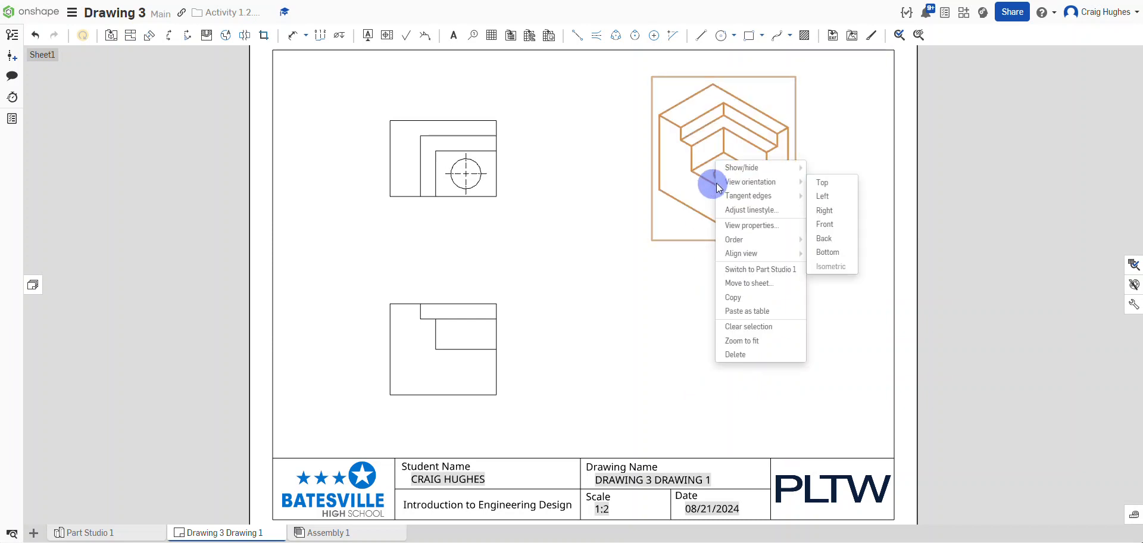
mouse_move(741, 168)
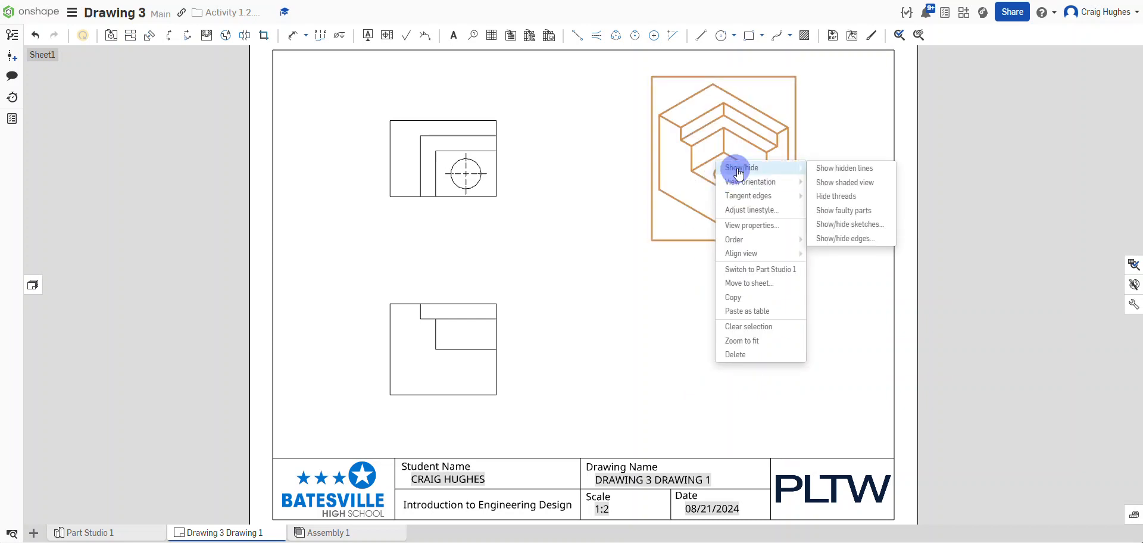
left_click(861, 182)
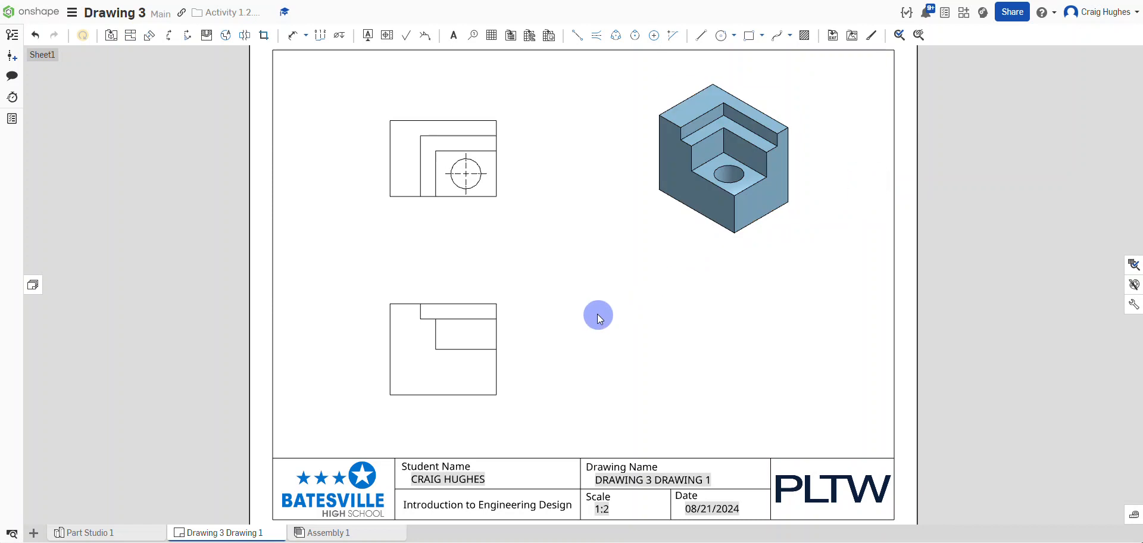
Step: Show hidden lines in both the top and front views
left_click(436, 185)
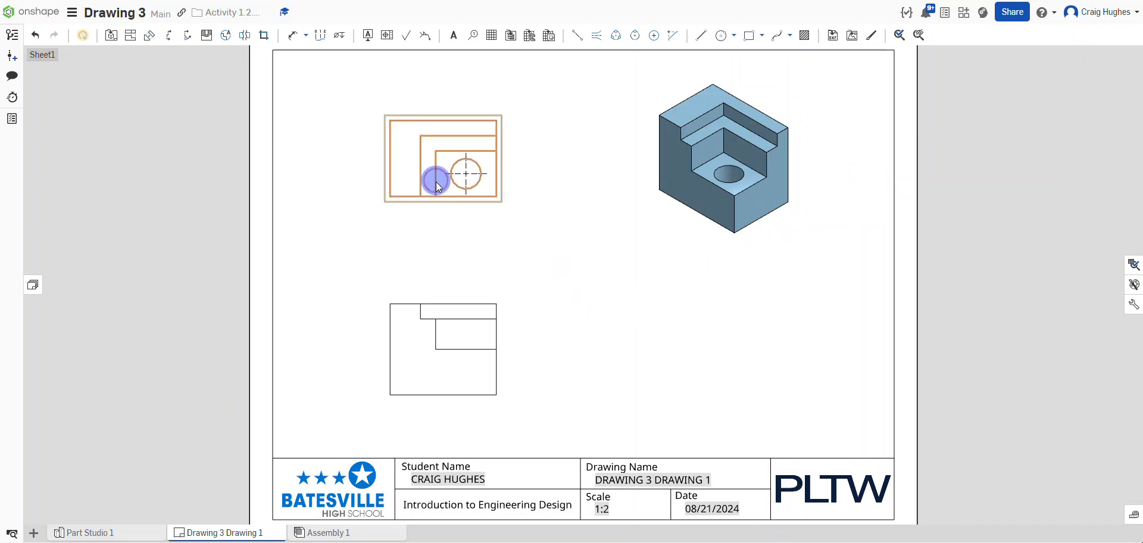
left_click(434, 335)
right_click(433, 334)
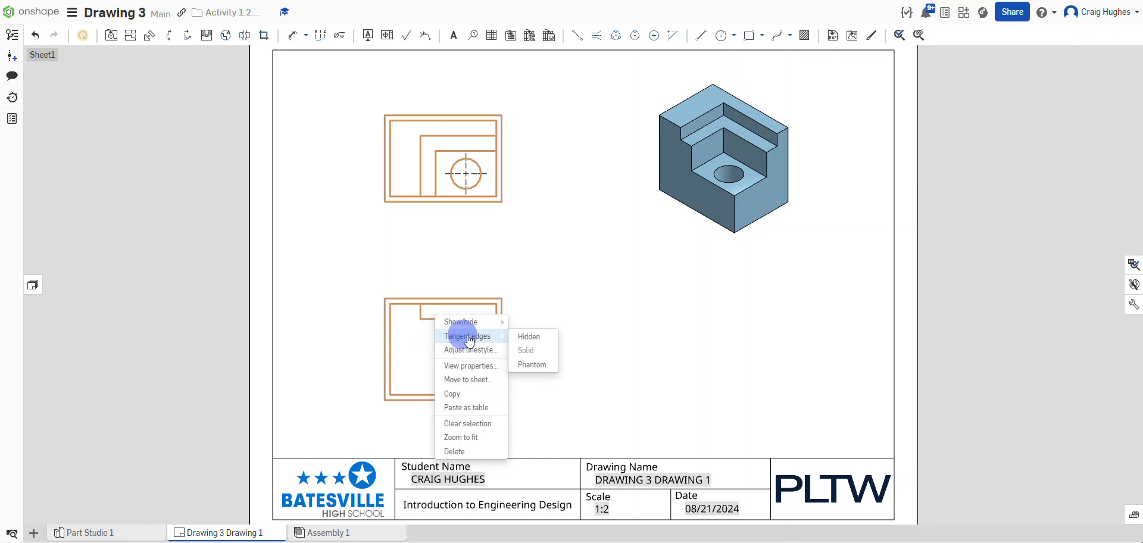
mouse_move(470, 322)
left_click(548, 323)
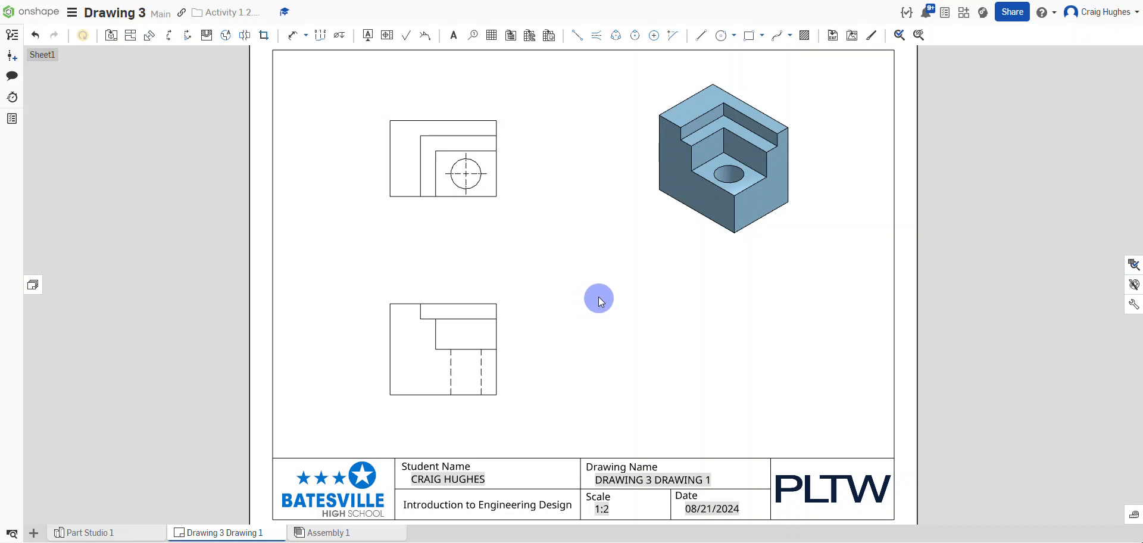
Step: Add a centerline midway between the hole's two hidden edges in the front view, and leave the centerline tool
left_click(597, 36)
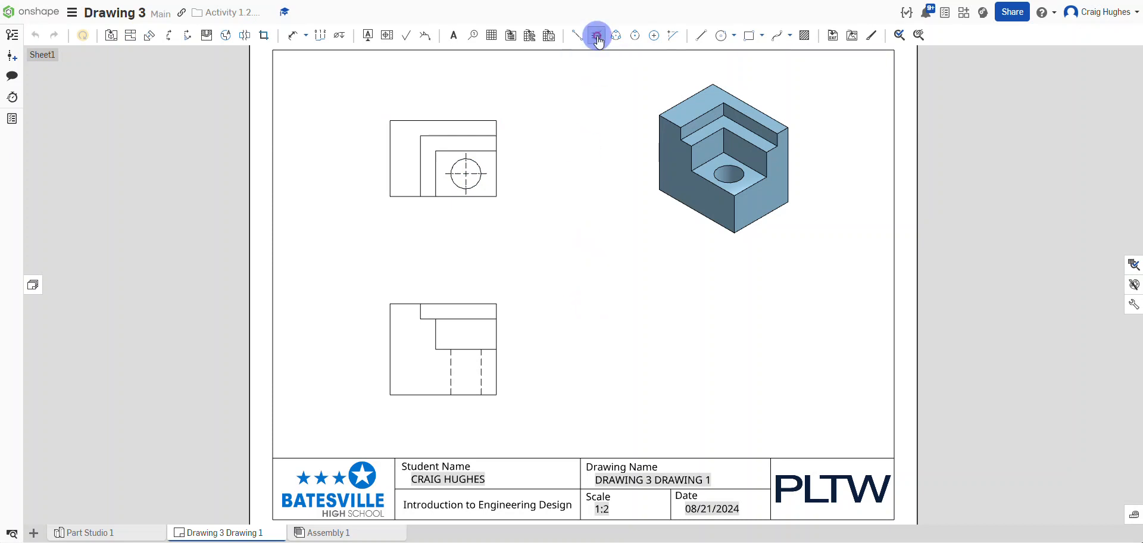
left_click(483, 372)
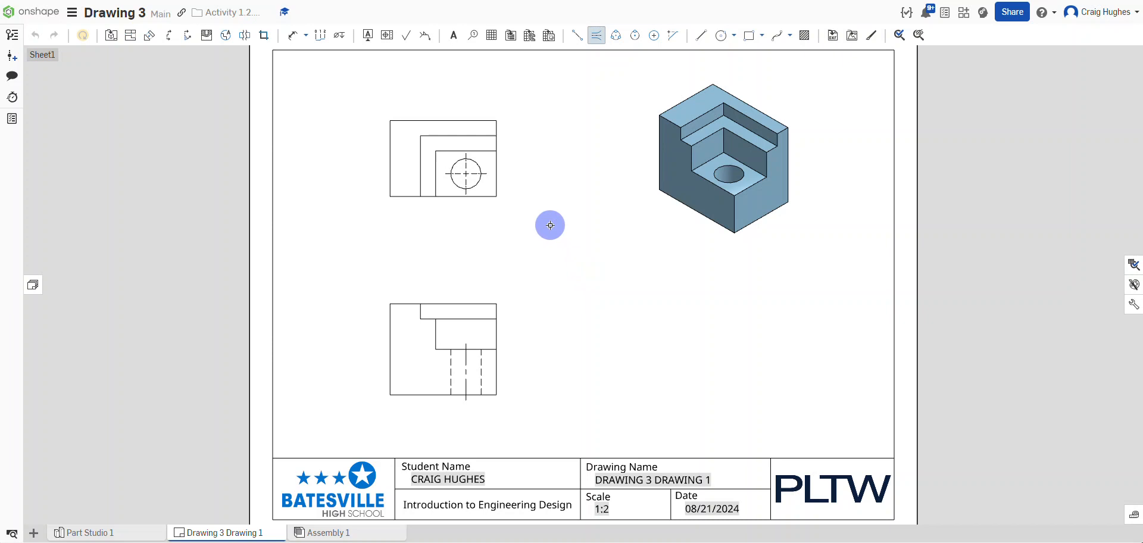
key("Escape")
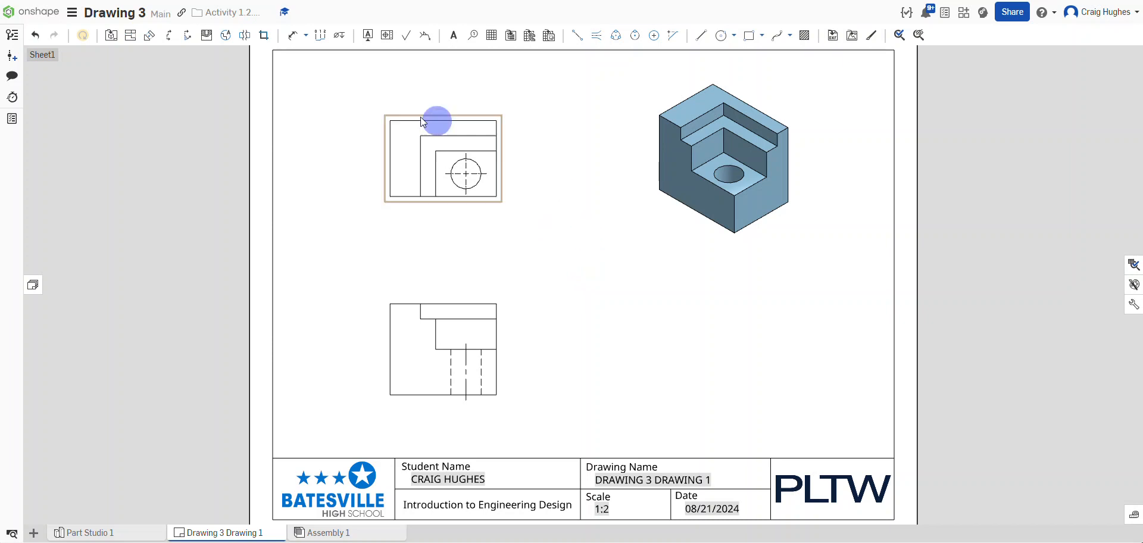
Step: Dimension the front view's overall width above the view and its overall height to the right of the view
left_click(294, 35)
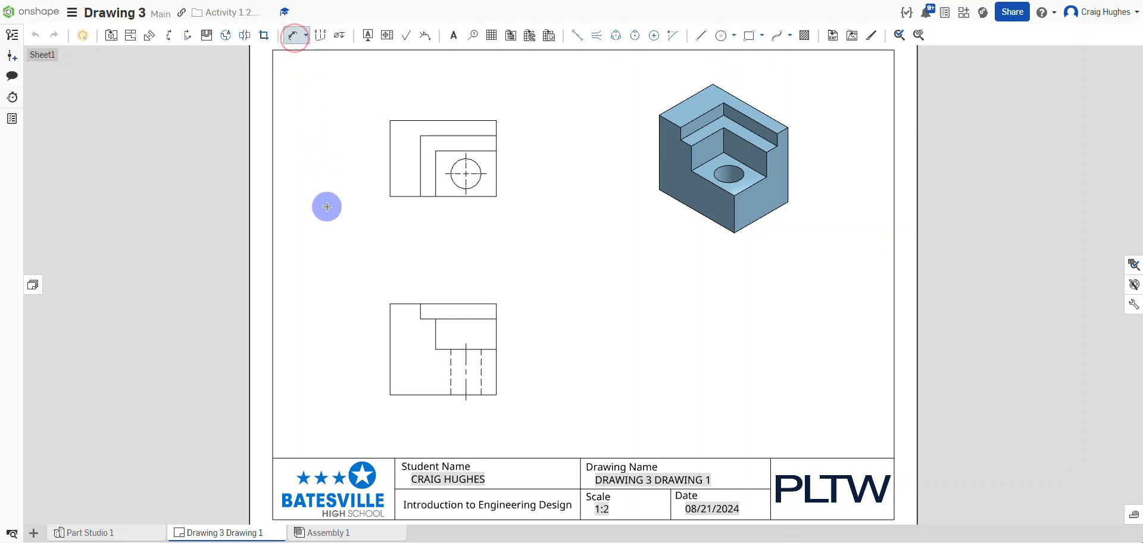
scroll(394, 282, "up", 2)
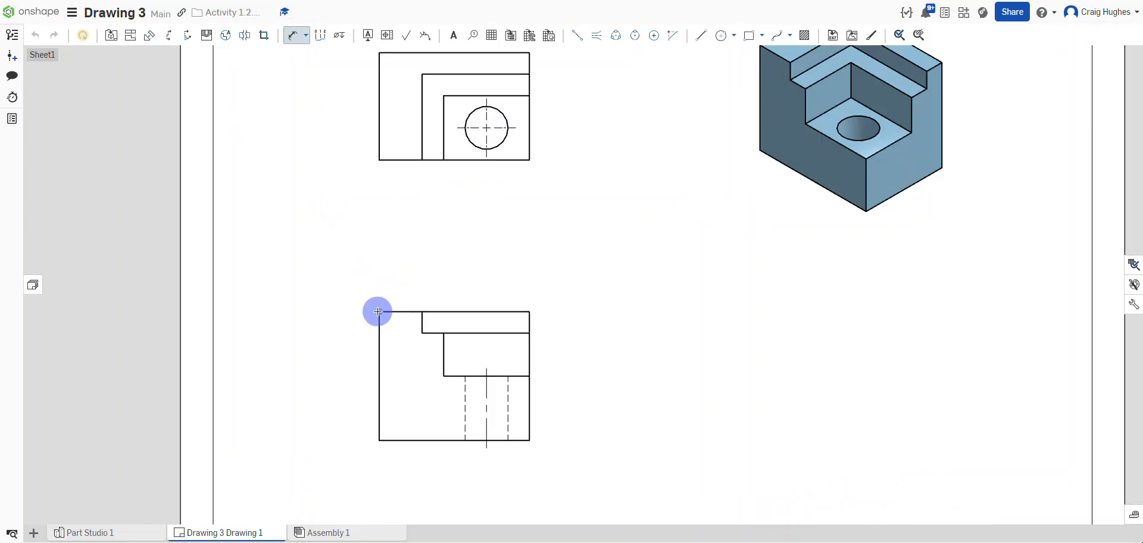
left_click(377, 311)
left_click(529, 310)
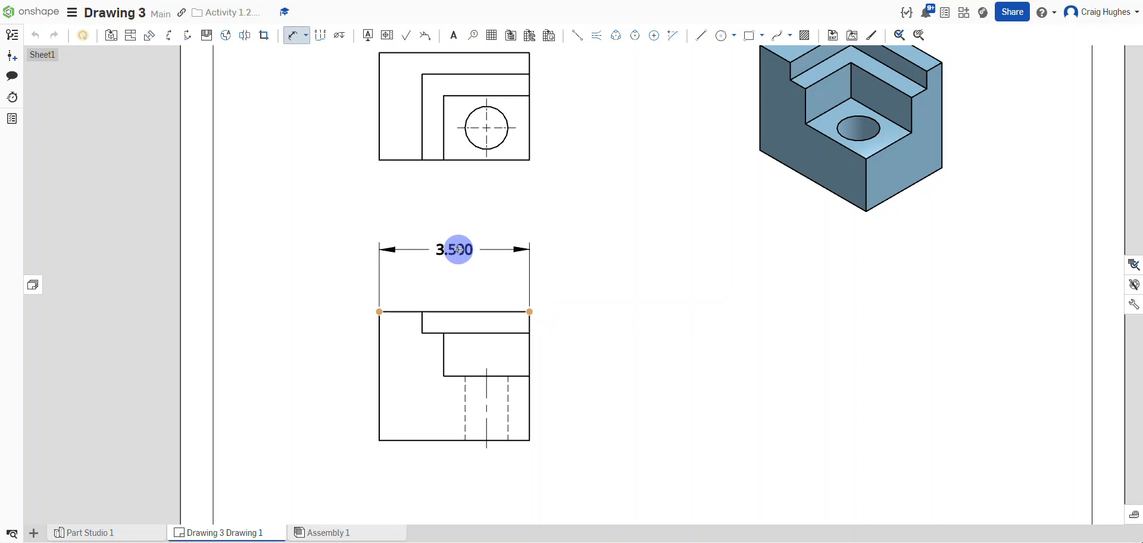
left_click(458, 249)
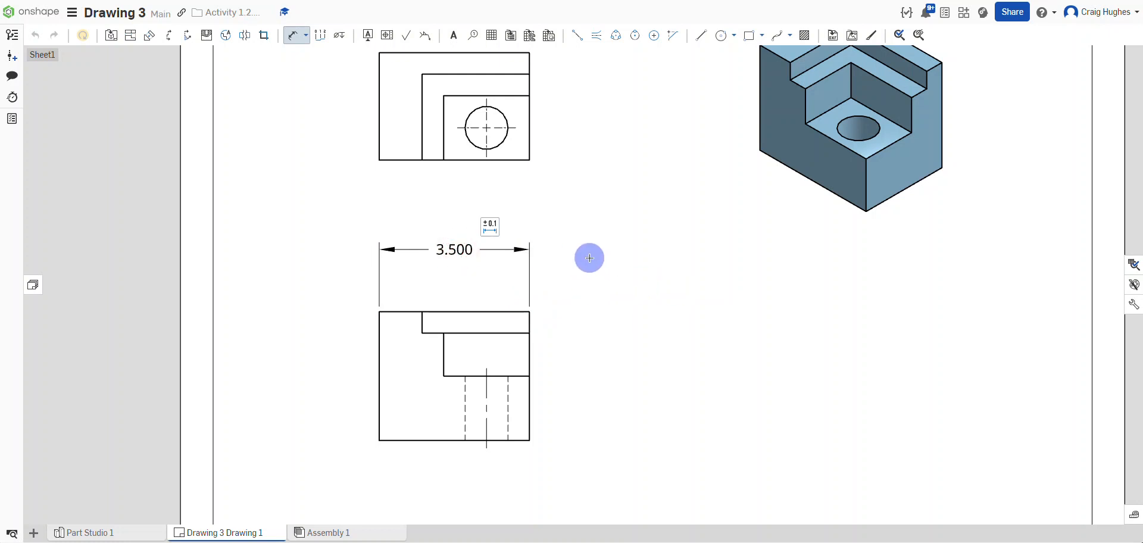
middle_click_drag(579, 242, 521, 261)
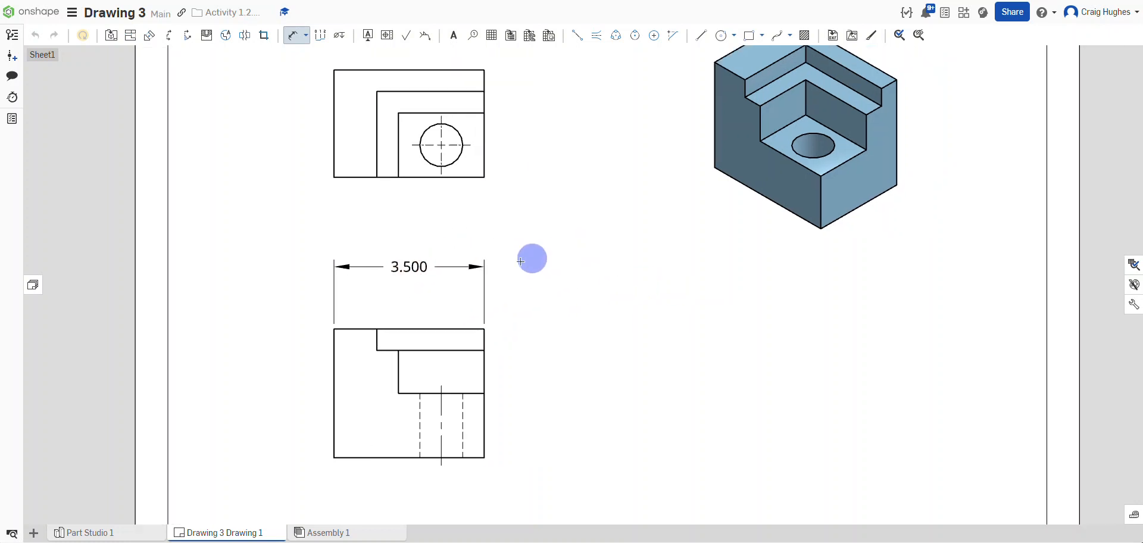
left_click(471, 332)
left_click_drag(471, 457, 540, 397)
left_click(544, 396)
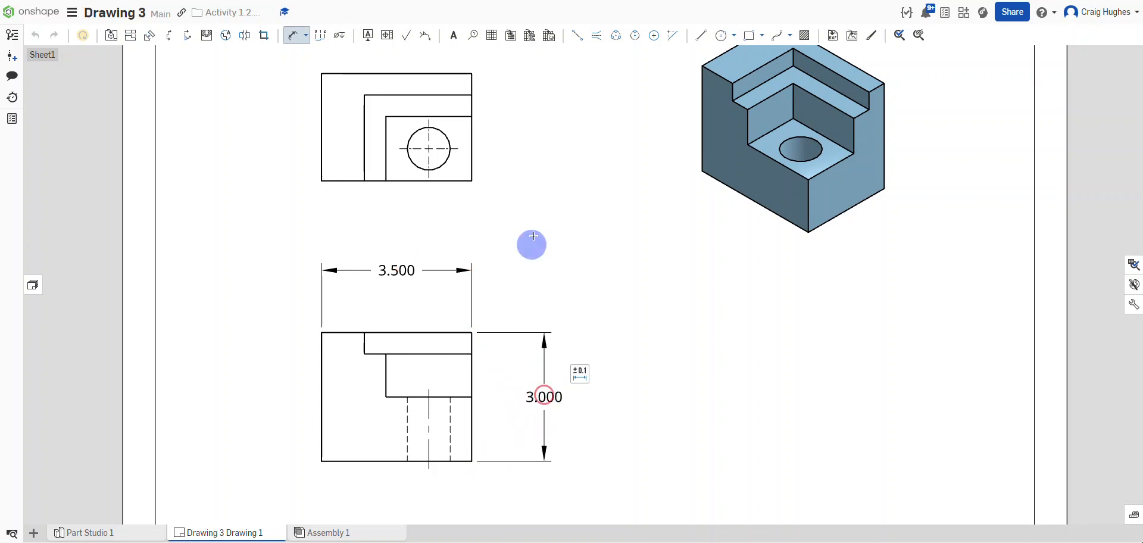
Step: Dimension the top view's overall depth, placing it well to the right of the view to leave room for inner dimensions
left_click(471, 179)
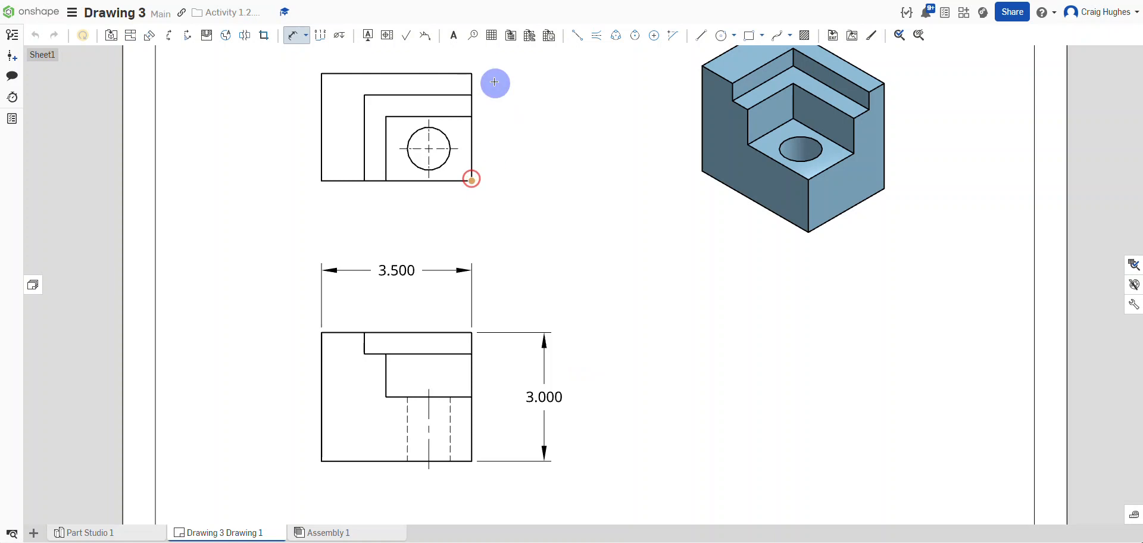
left_click(471, 71)
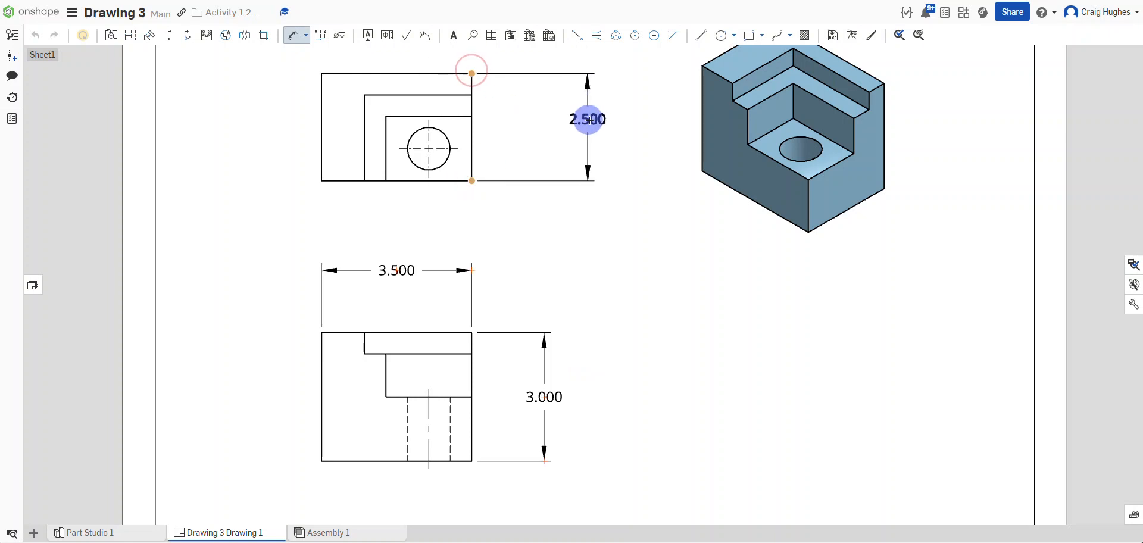
left_click(596, 124)
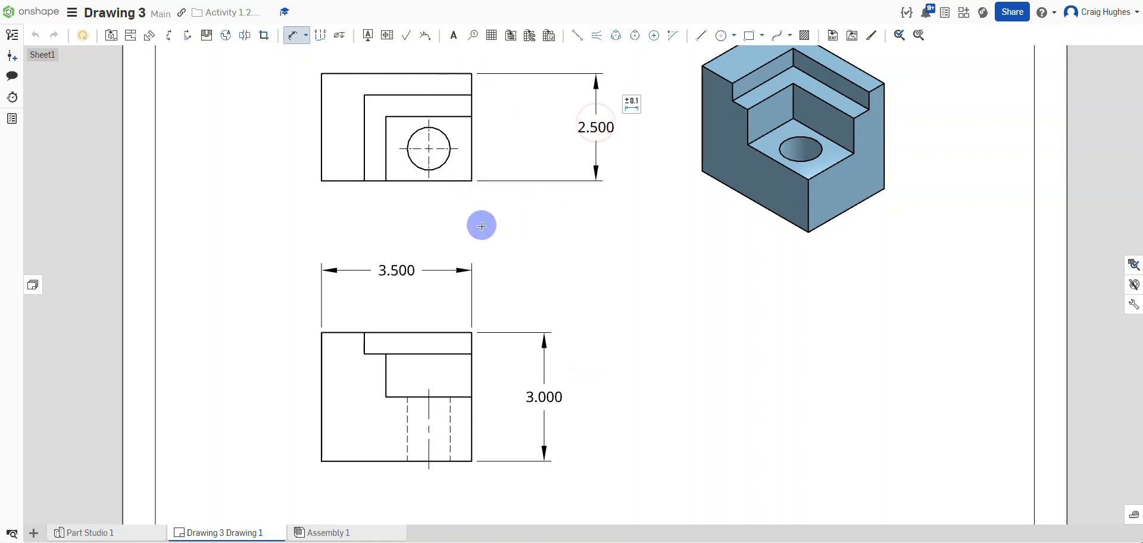
Step: Dimension the vertical distance from the top view's lower-right corner to the hole center, placing it just right of the view
middle_click_drag(480, 222, 489, 325)
scroll(462, 222, "up", 3)
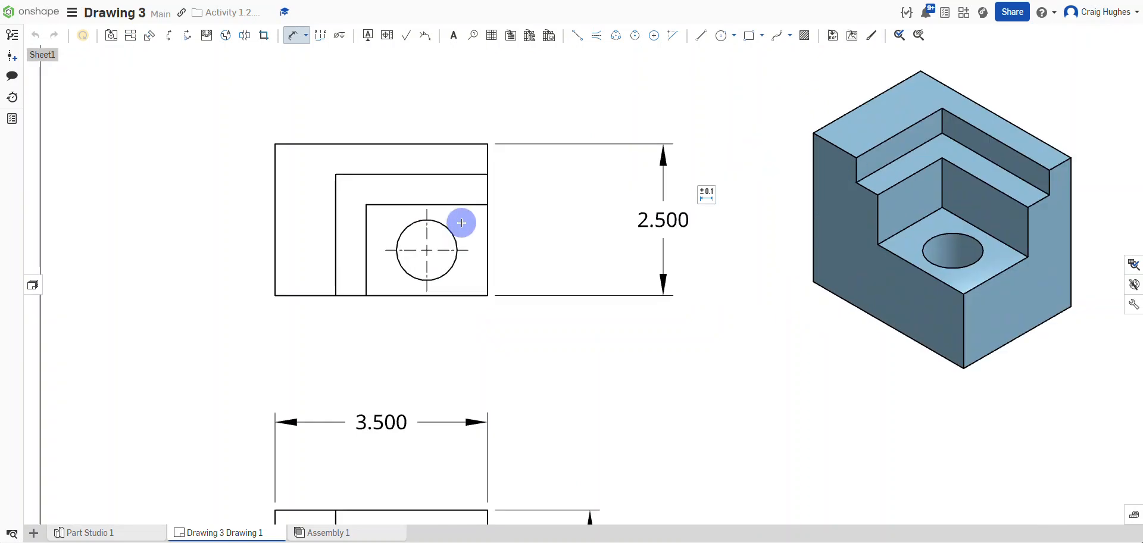
left_click(489, 305)
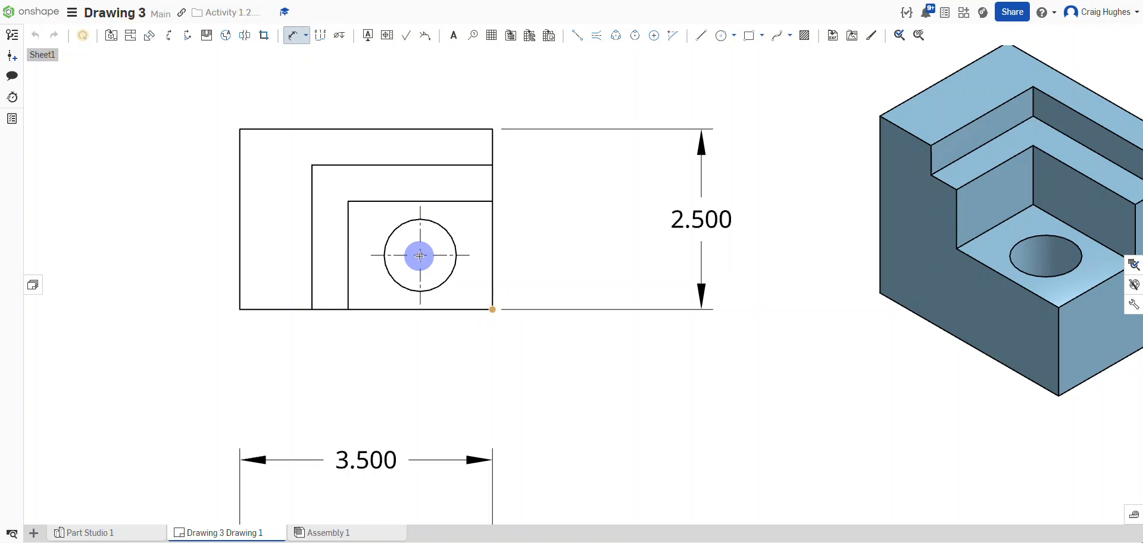
left_click(420, 256)
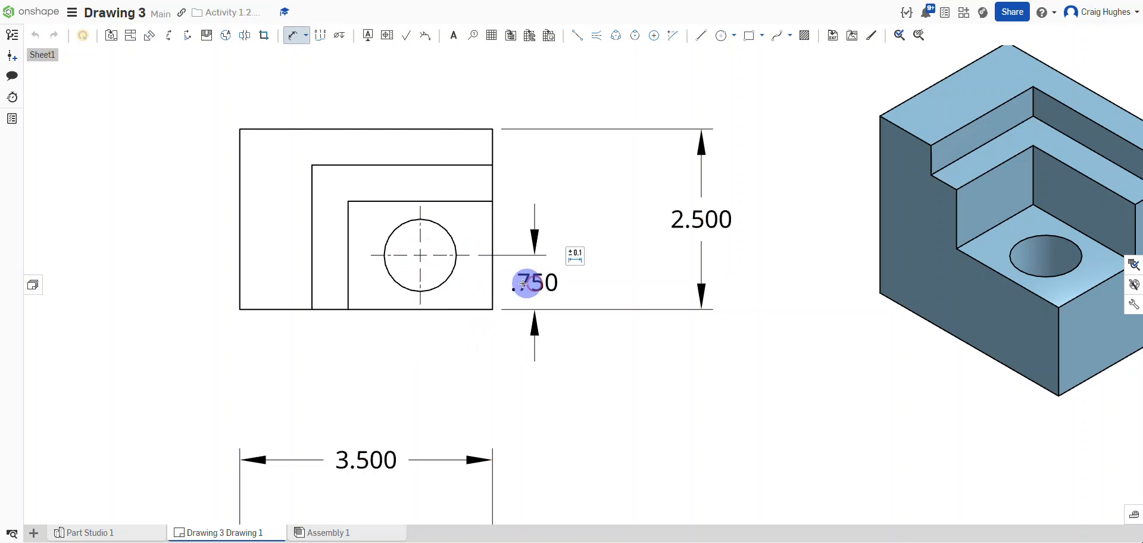
left_click(534, 283)
Step: Dimension the inner and outer pocket edges from the top view's lower-right corner, placing both between the hole-location and overall depth dimensions
left_click(491, 310)
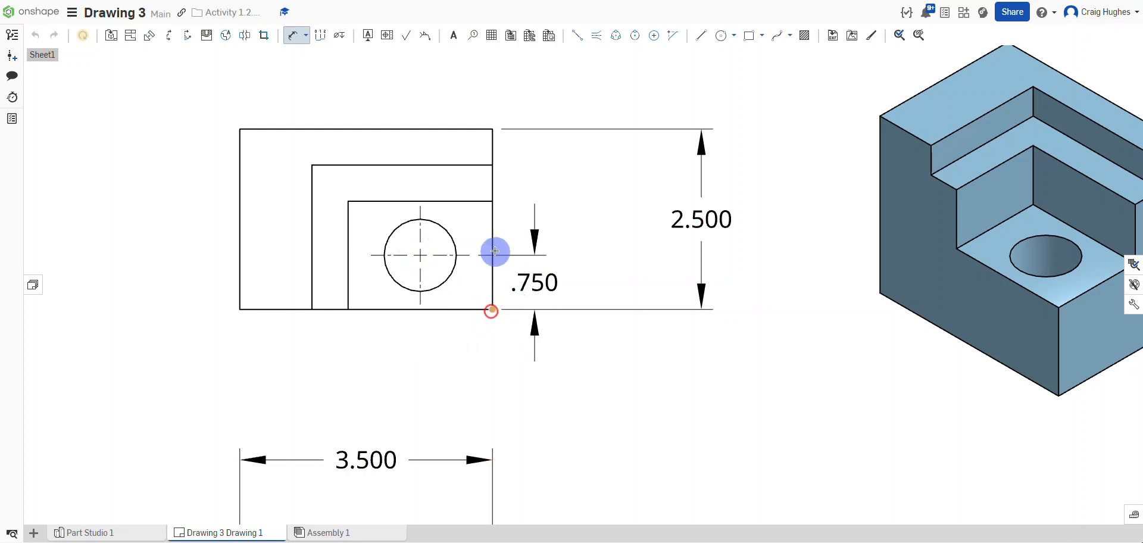
left_click(490, 203)
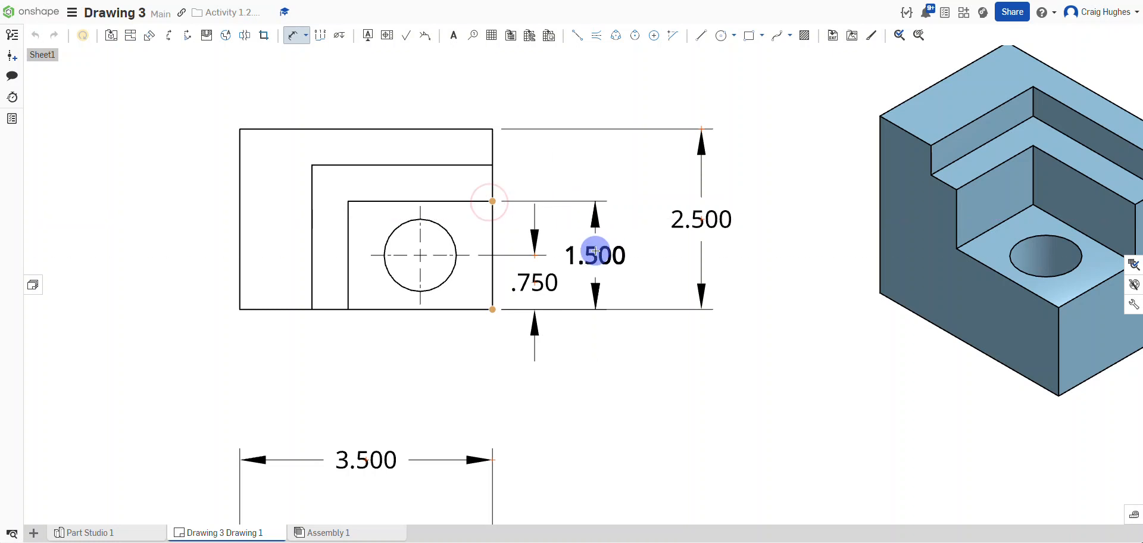
left_click(600, 252)
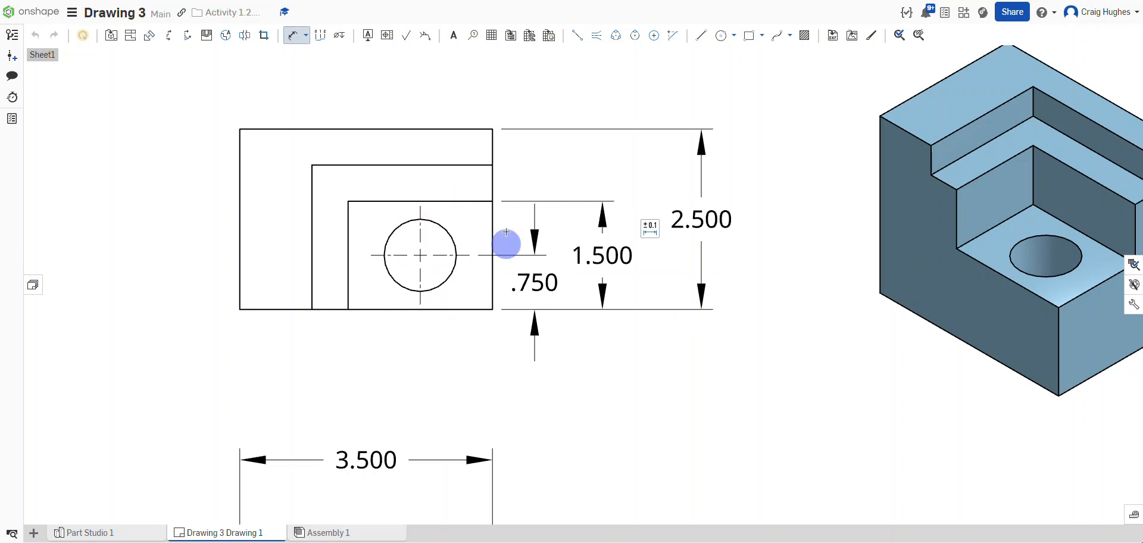
left_click(494, 164)
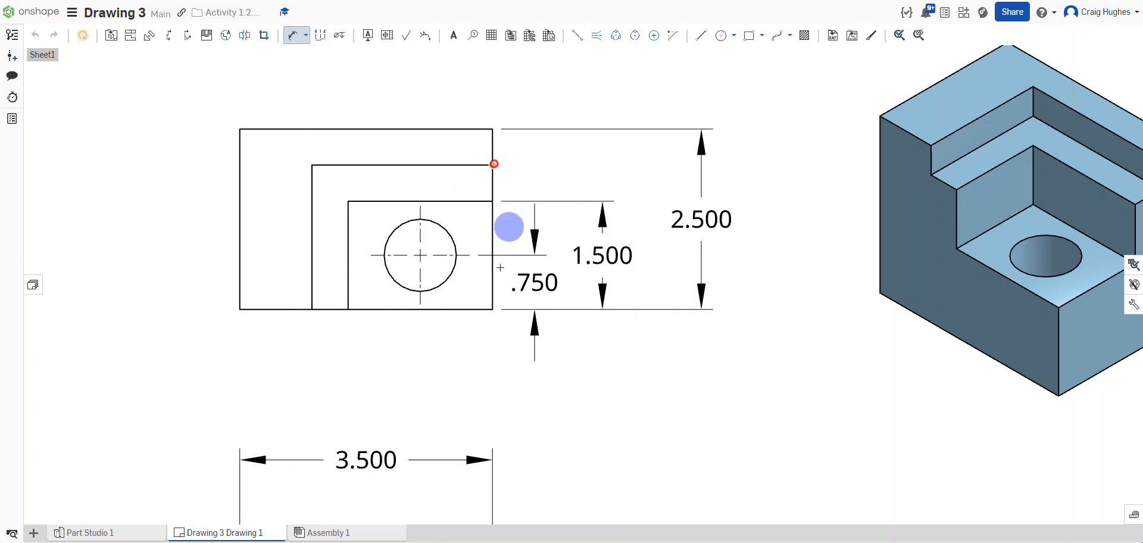
left_click(491, 311)
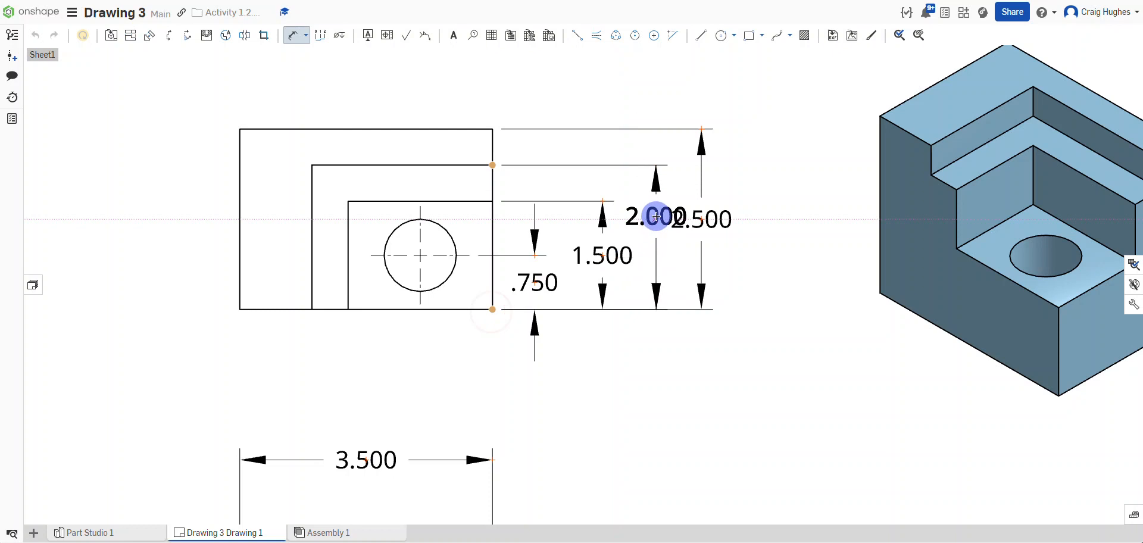
left_click(670, 231)
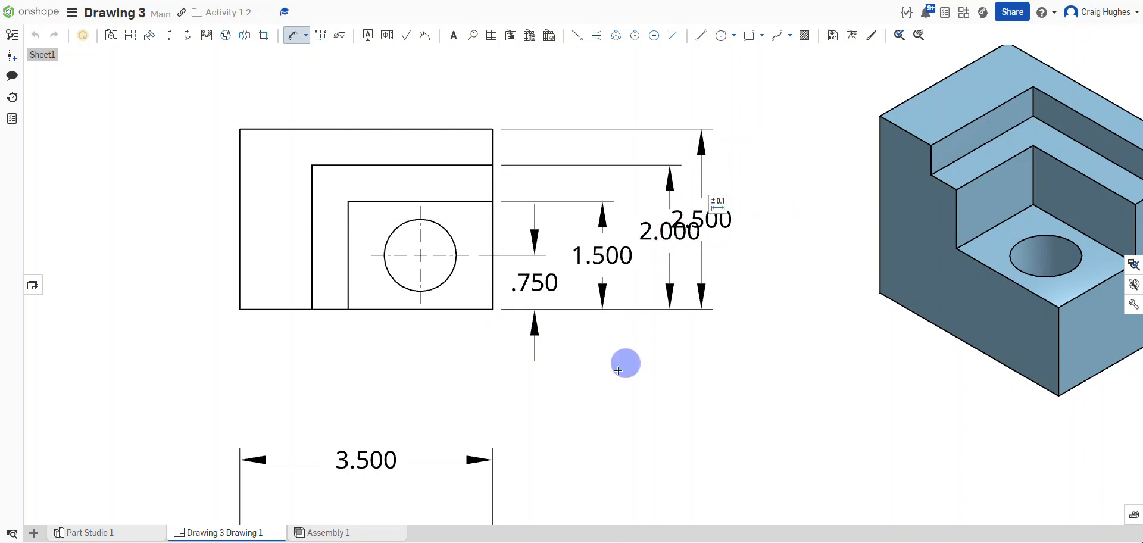
Step: Dimension the horizontal distance from the hole center to the top view's lower-right corner, placing it below the view
scroll(549, 270, "down", 3)
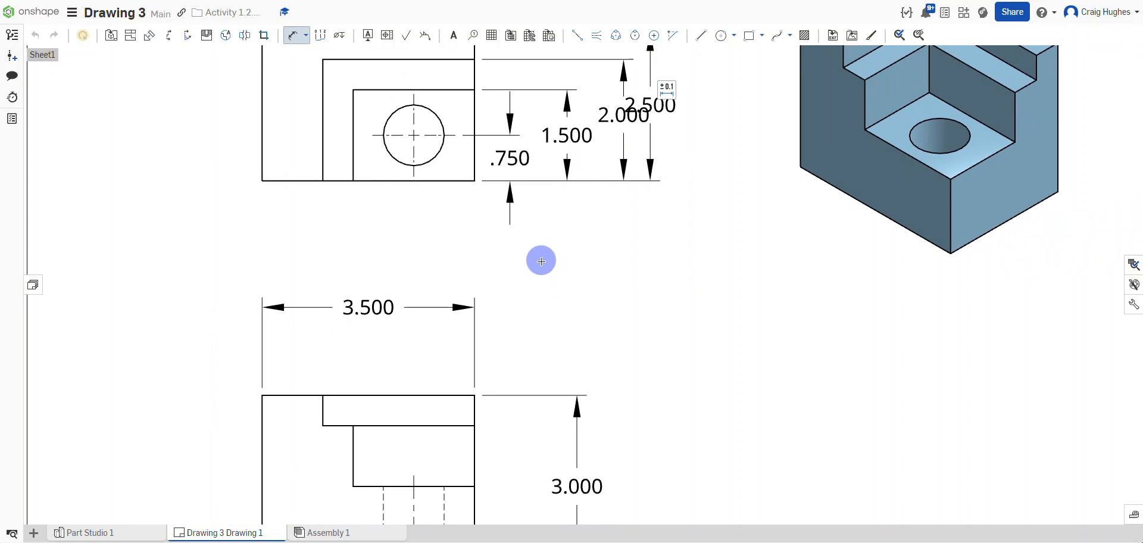
scroll(577, 284, "down", 3)
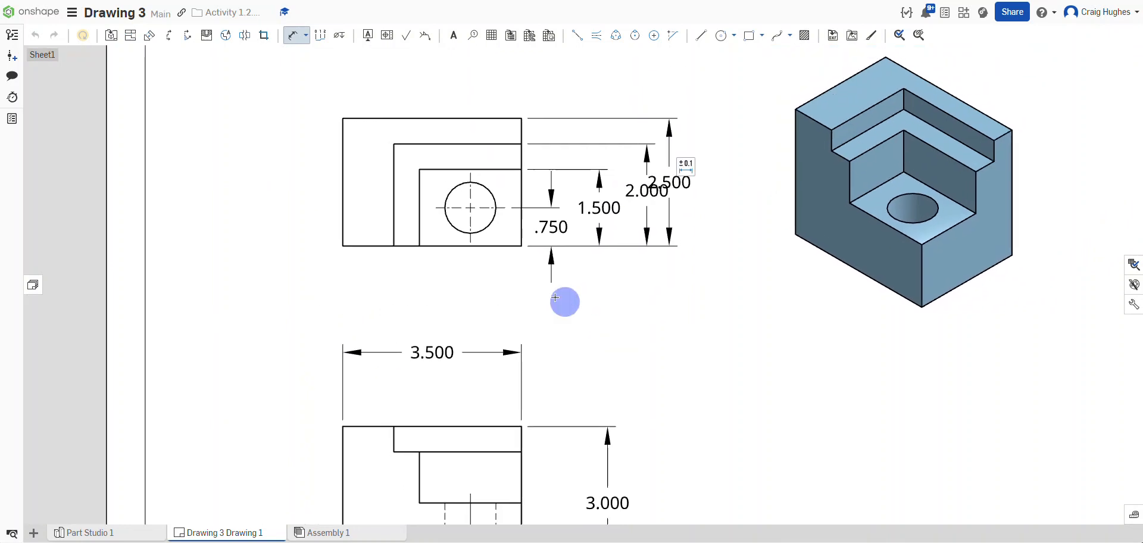
middle_click_drag(499, 279, 556, 265)
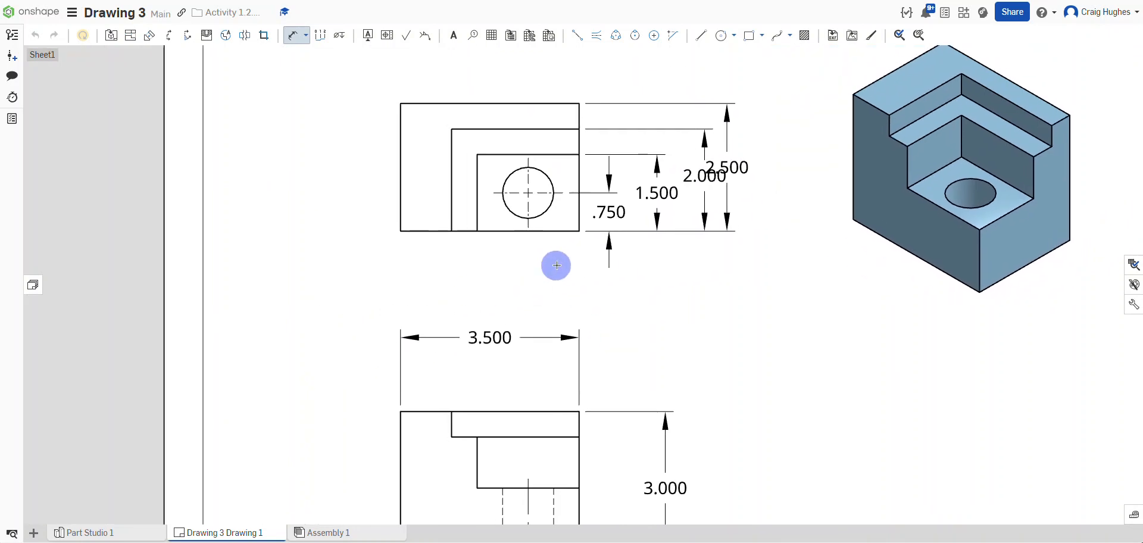
left_click(580, 231)
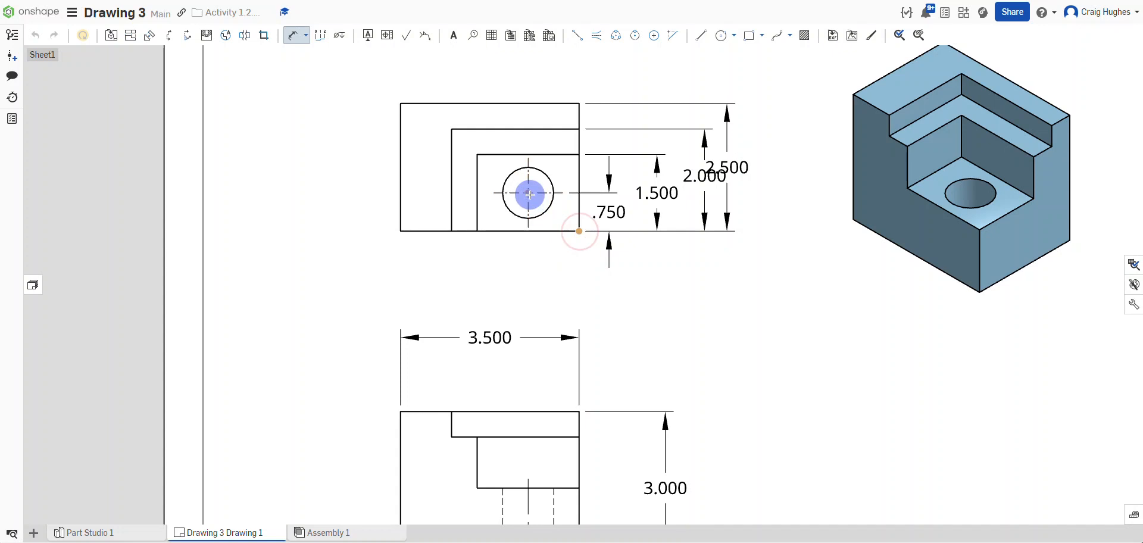
left_click(530, 193)
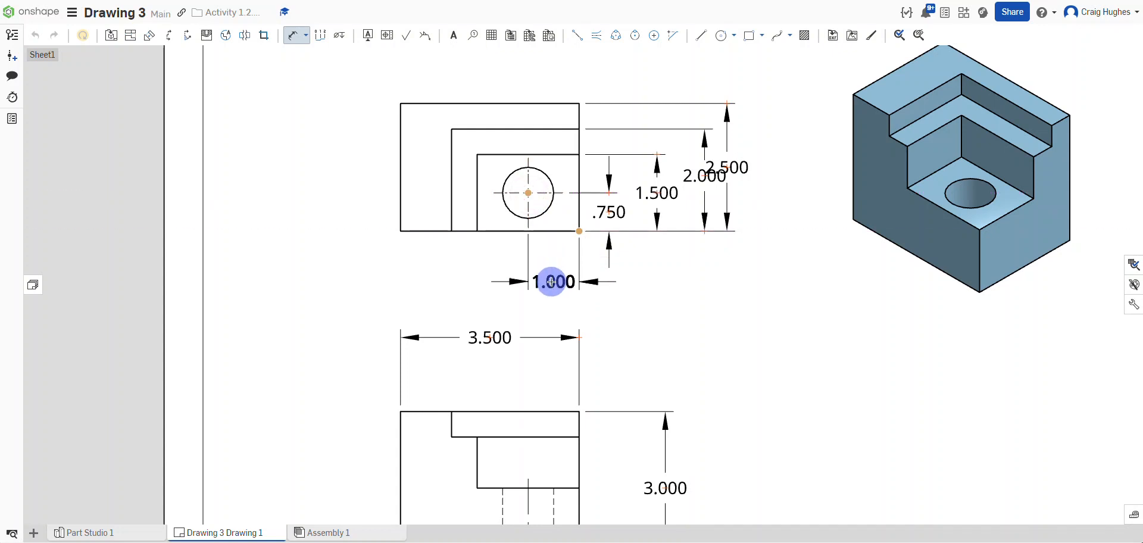
left_click(551, 282)
Step: Dimension the widths of the upper and lower pockets from the front view's right edge, stacking them beneath the overall width dimension
scroll(479, 349, "down", 1)
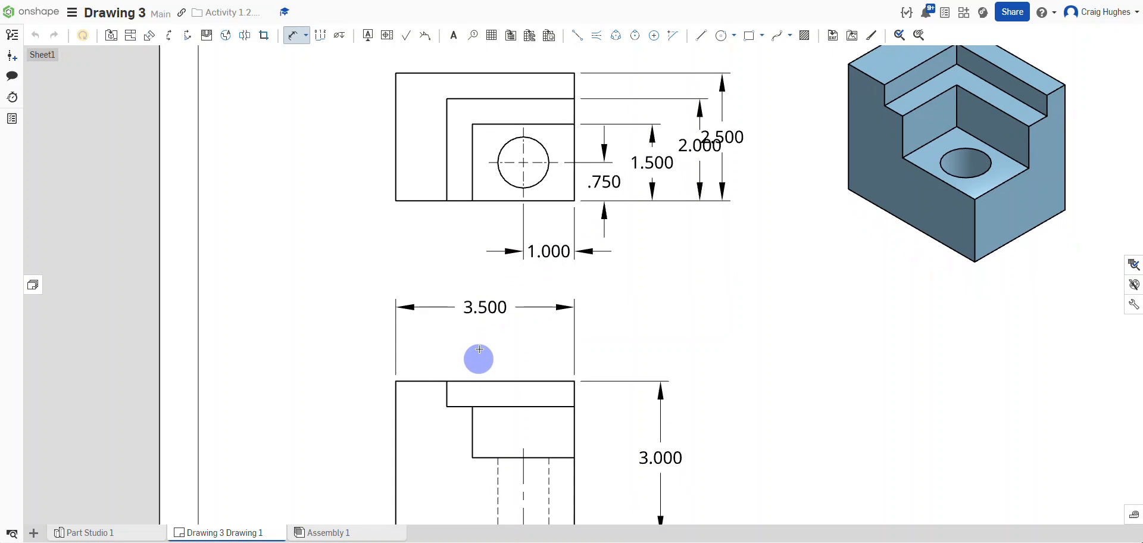
scroll(479, 350, "up", 1)
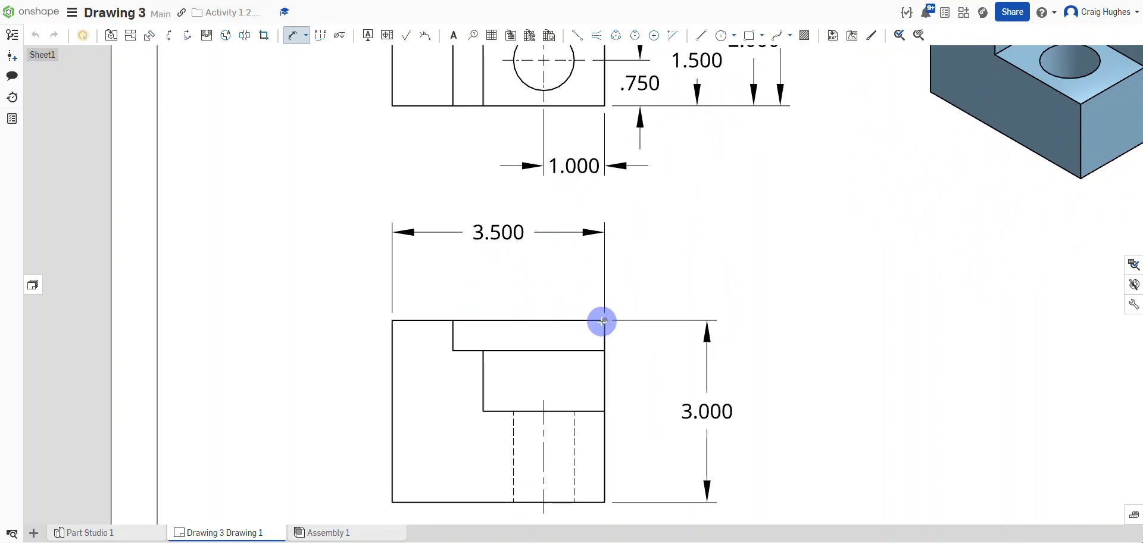
left_click(603, 320)
left_click(452, 320)
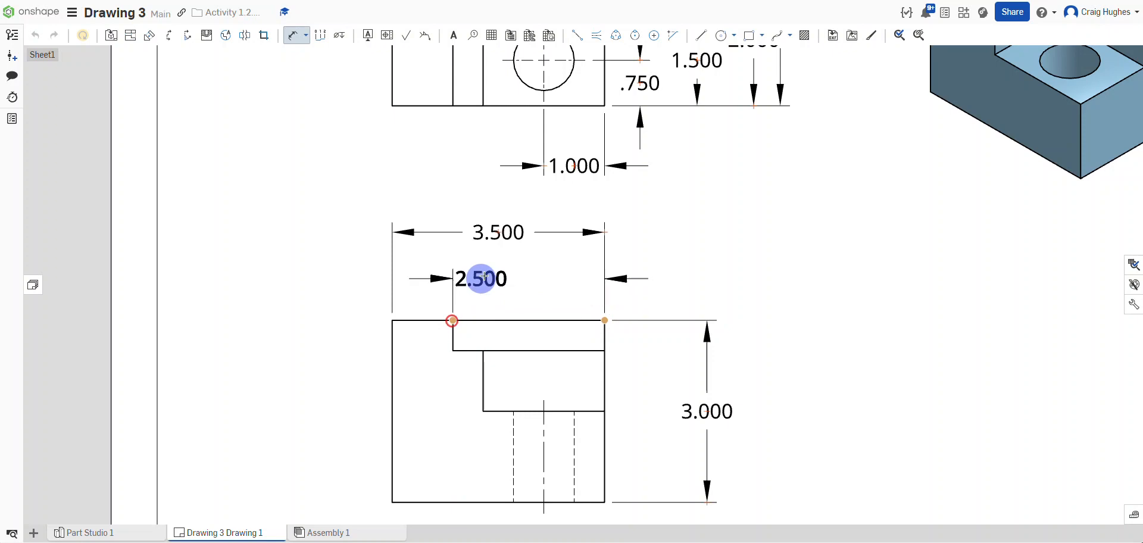
left_click(530, 259)
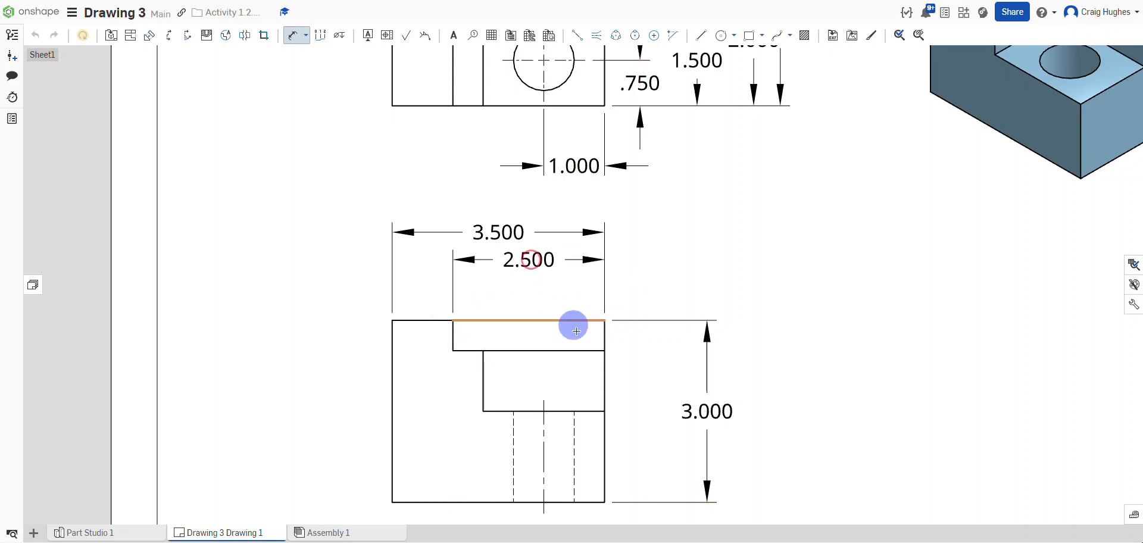
left_click(603, 320)
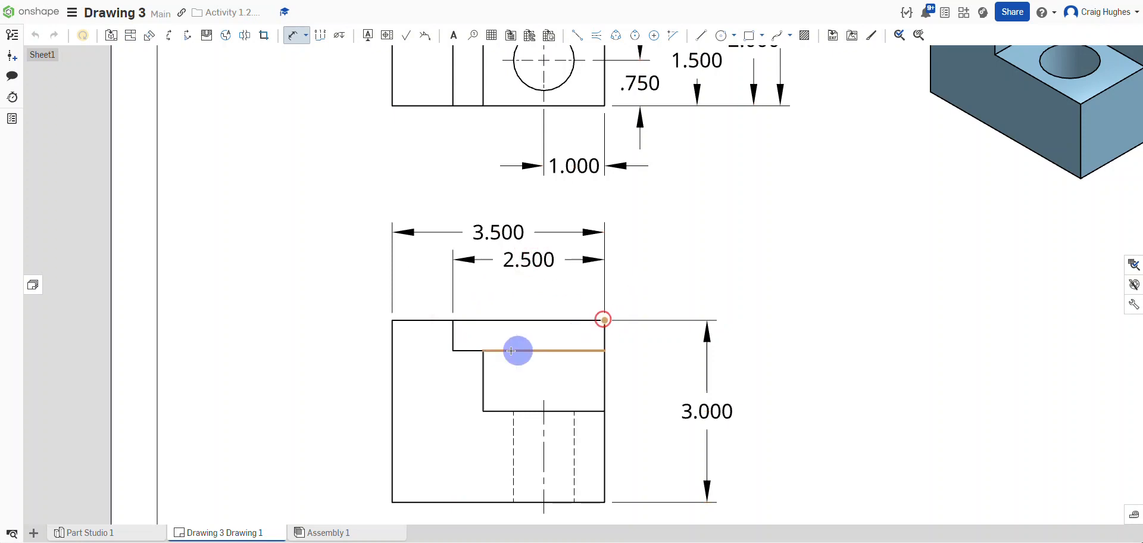
left_click(483, 351)
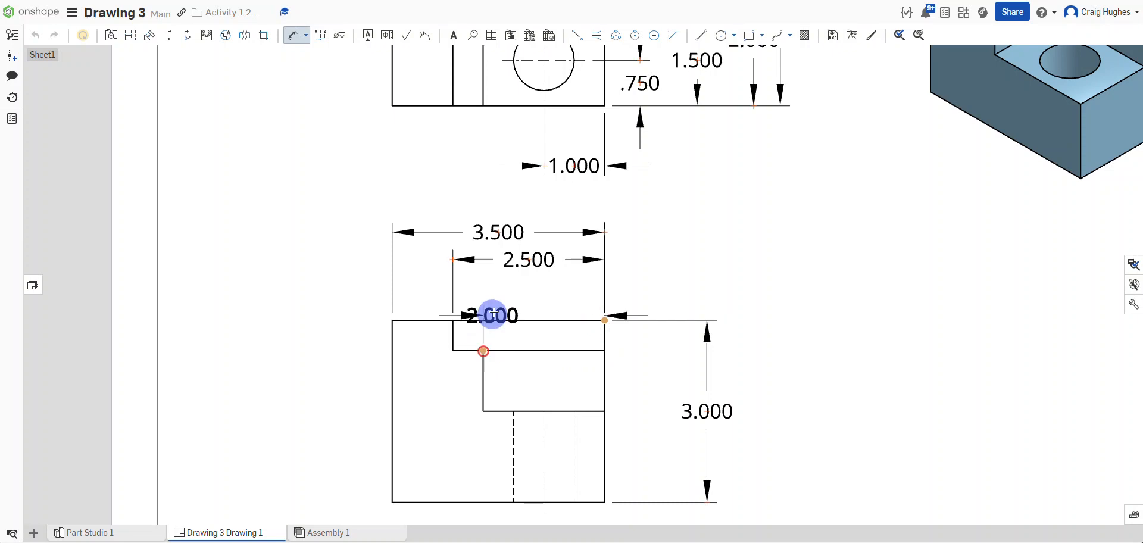
left_click(544, 290)
left_click(546, 290)
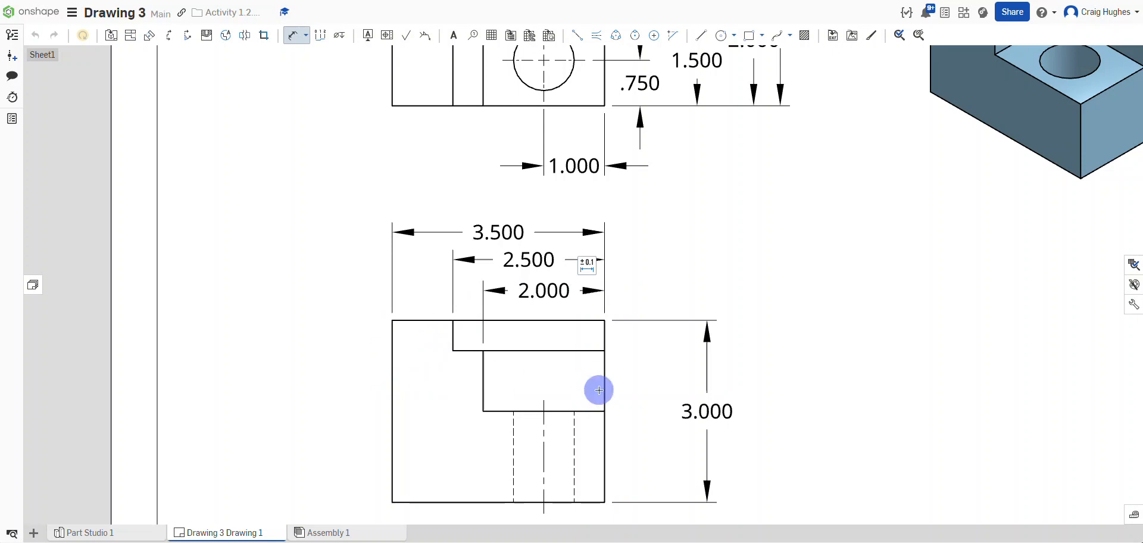
Step: Dimension the depths of the upper and lower pockets from the front view's upper-right corner, placing both between the view and the overall height dimension
scroll(260, 251, "down", 2)
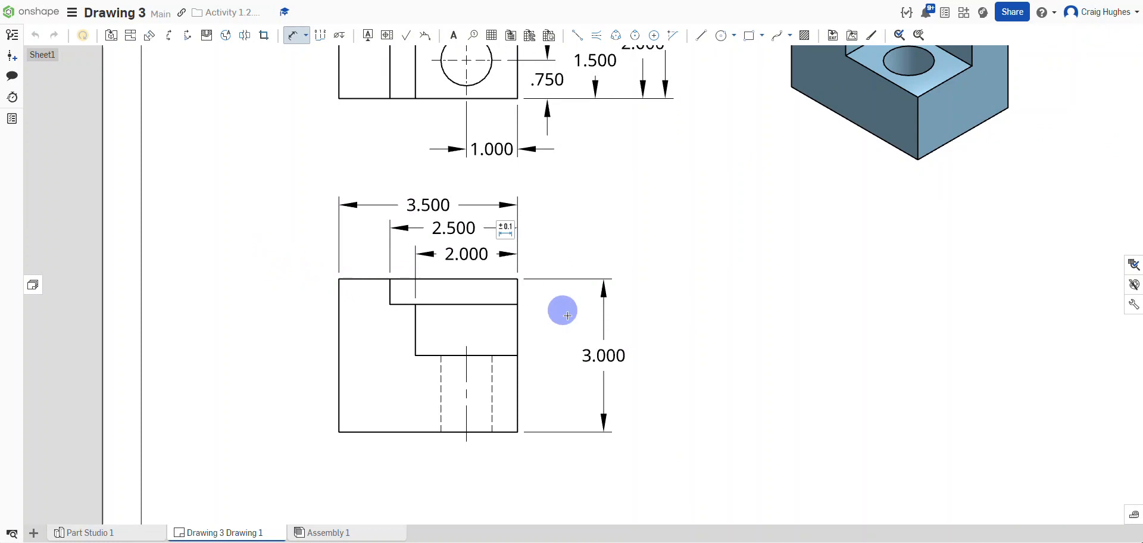
middle_click_drag(560, 345, 514, 276)
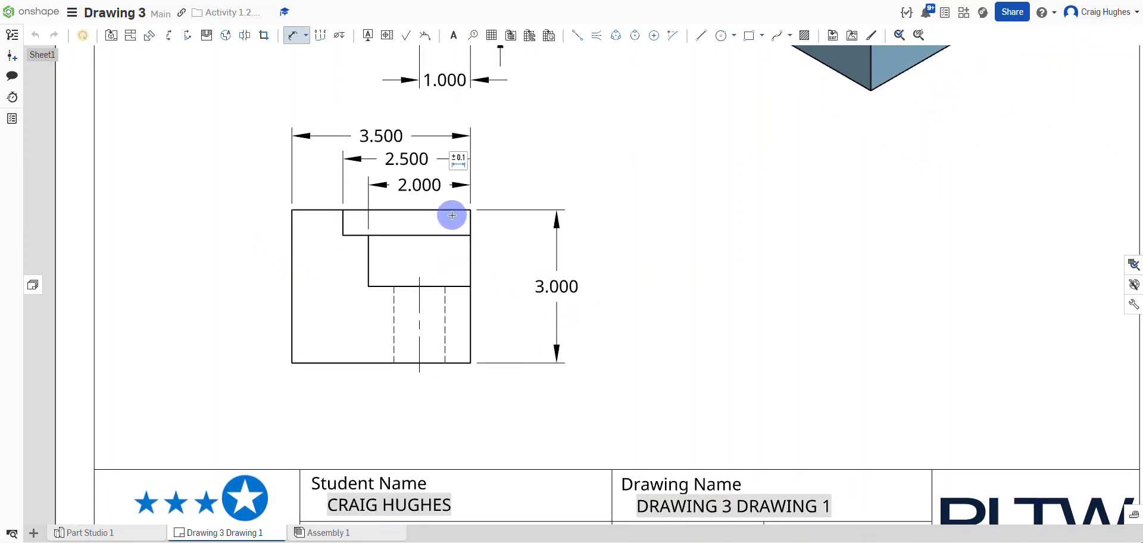
scroll(452, 212, "up", 2)
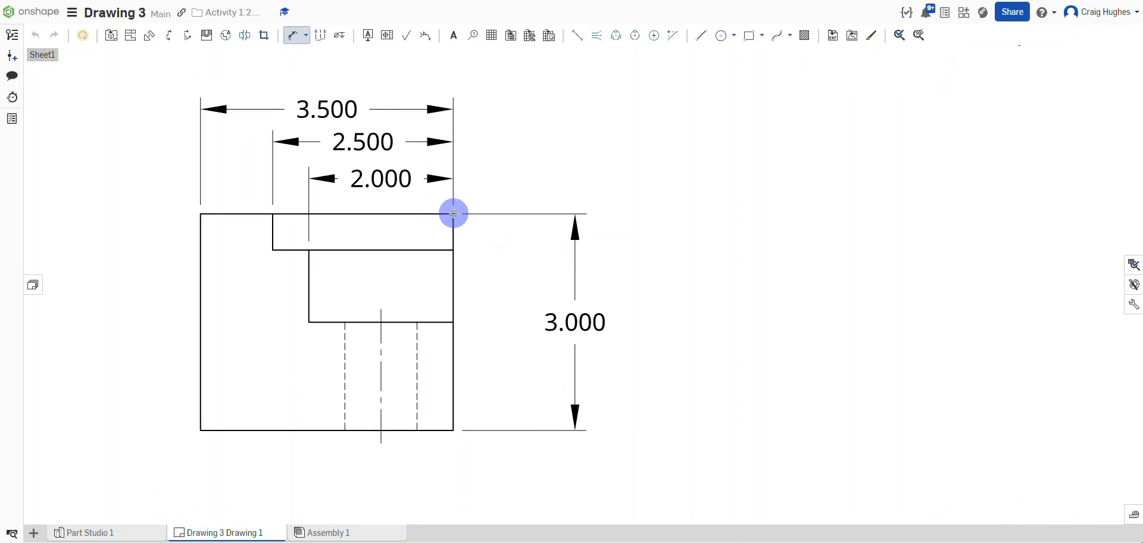
left_click(453, 213)
left_click(453, 248)
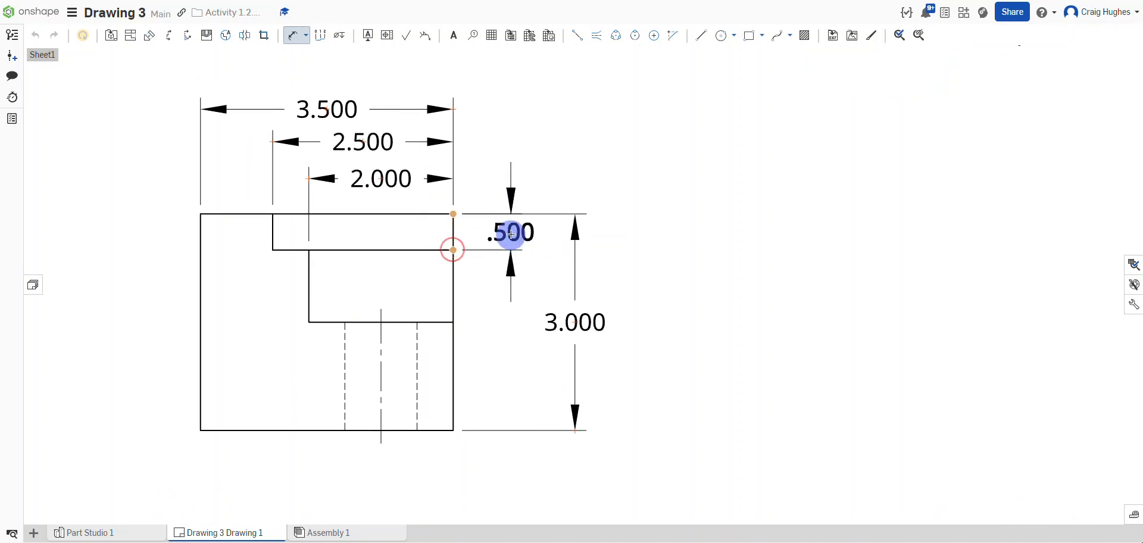
left_click(511, 232)
left_click(453, 213)
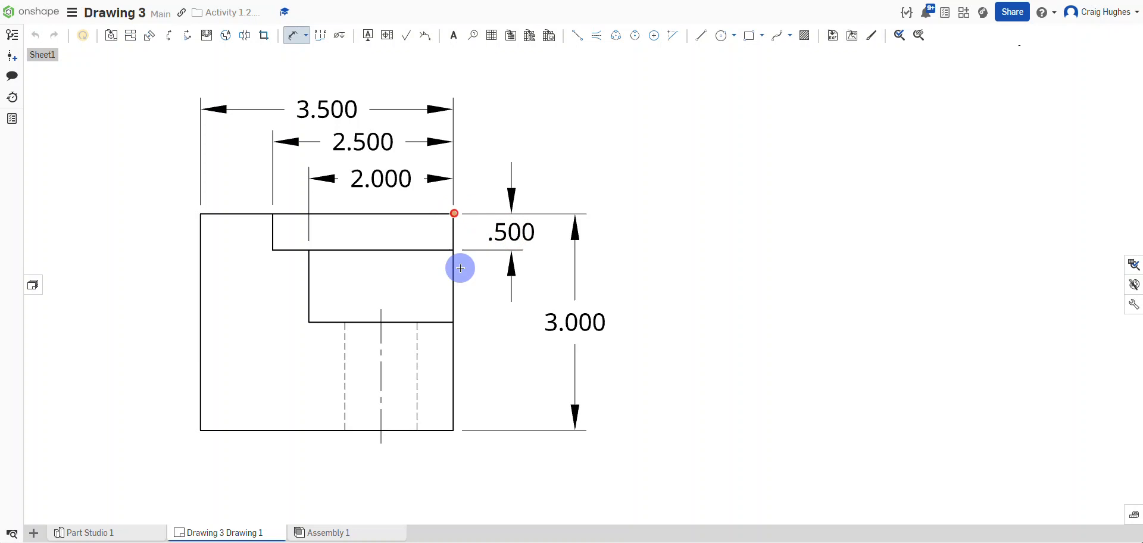
left_click(451, 321)
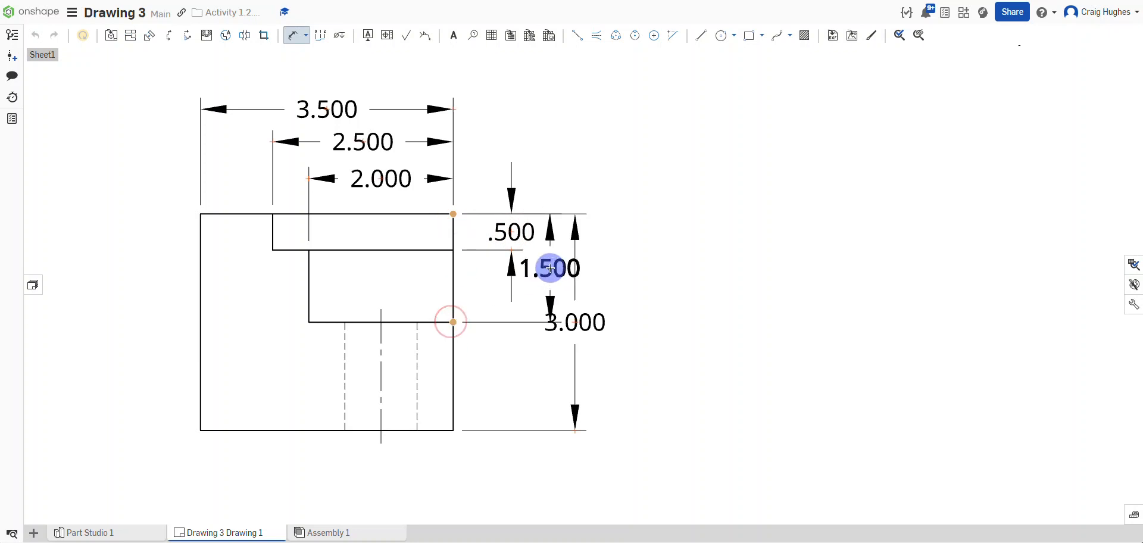
left_click(551, 268)
Step: Add a diameter dimension to the hole in the top view, placing it below and left of the circle
middle_click_drag(574, 251, 558, 335)
scroll(558, 334, "down", 2)
middle_click_drag(576, 203, 596, 292)
left_click(427, 197)
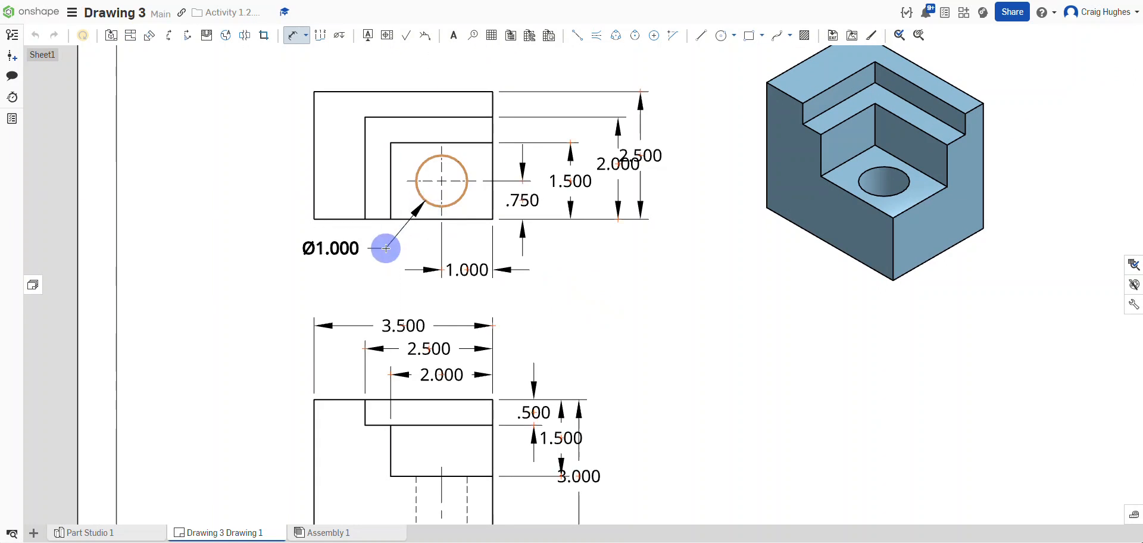
left_click(386, 247)
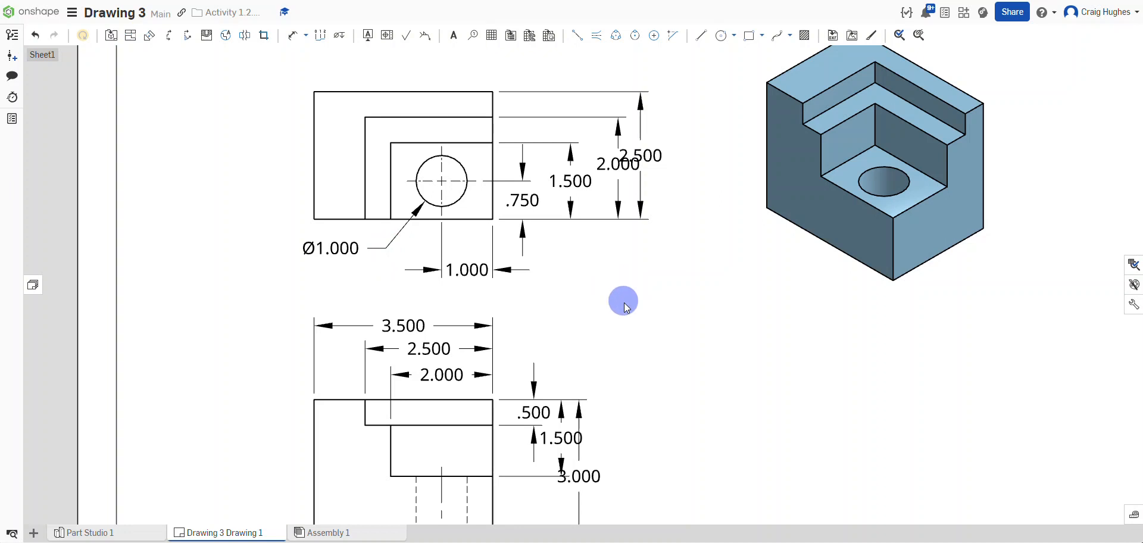
Step: Move the front view's overall height and lower pocket depth dimensions farther right so their values no longer overlap
middle_click_drag(674, 345, 646, 195)
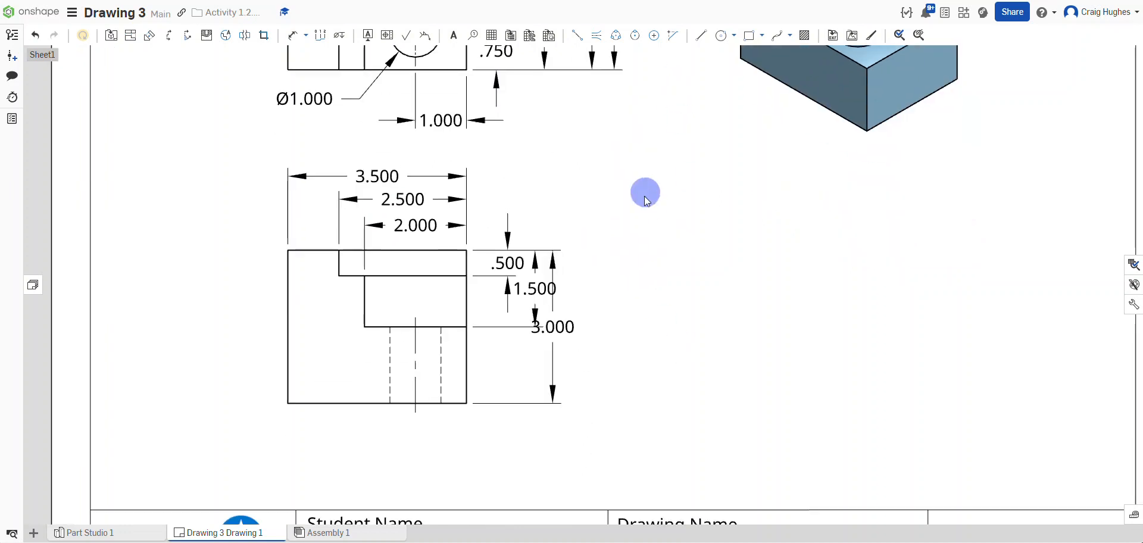
scroll(518, 268, "up", 5)
left_click_drag(582, 382, 664, 382)
left_click_drag(534, 286, 581, 282)
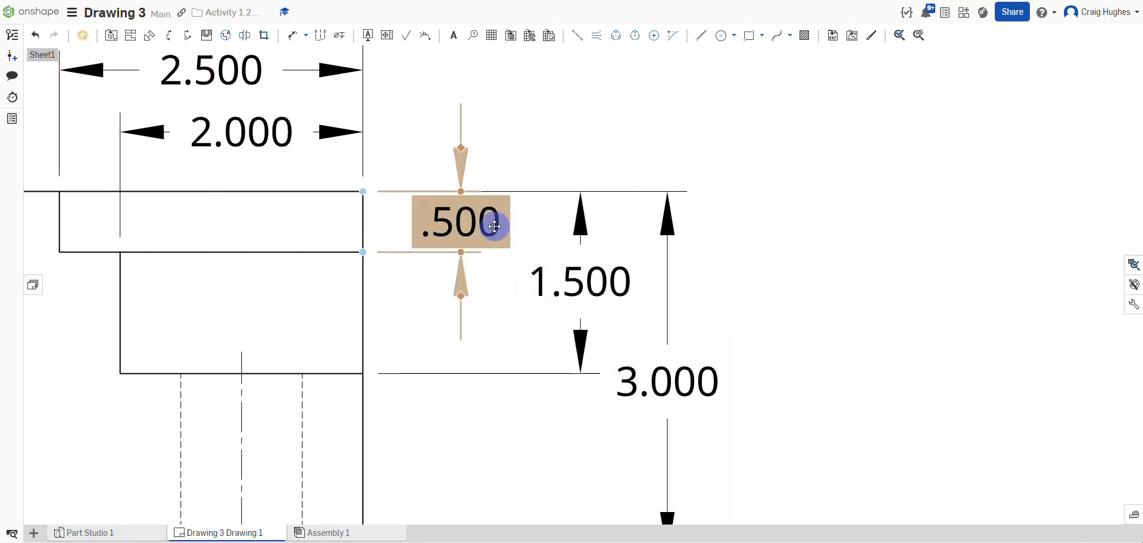
middle_click_drag(509, 334, 581, 350)
scroll(547, 269, "down", 2)
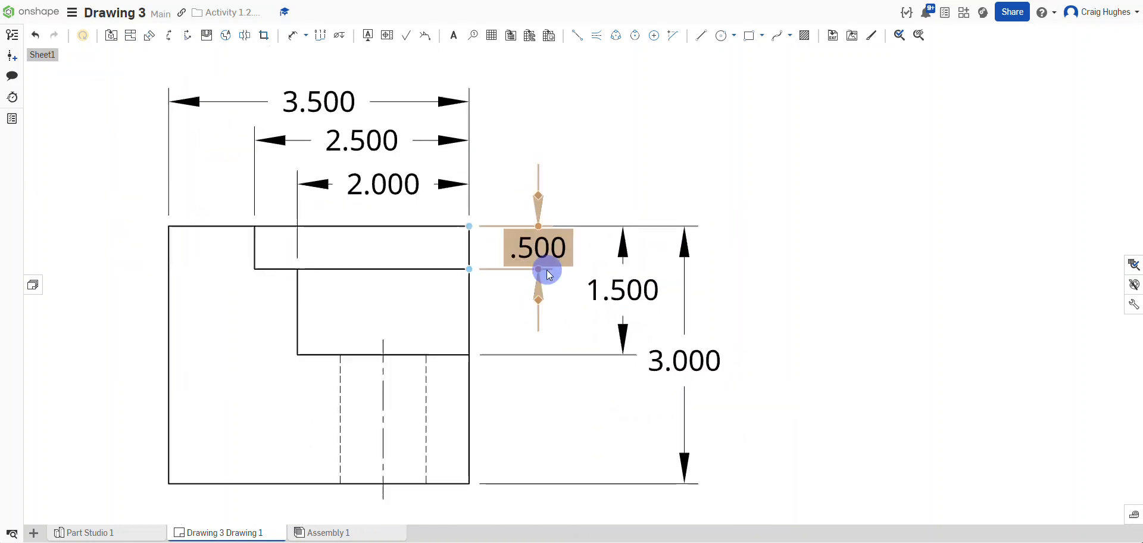
Step: Move the top view's overall depth dimension farther right, clear of the neighbouring outer pocket dimension
middle_click_drag(508, 158, 508, 252)
mouse_move(548, 166)
middle_mouse_down()
mouse_move(553, 395)
mouse_move(538, 423)
mouse_move(592, 369)
mouse_move(464, 442)
middle_mouse_up()
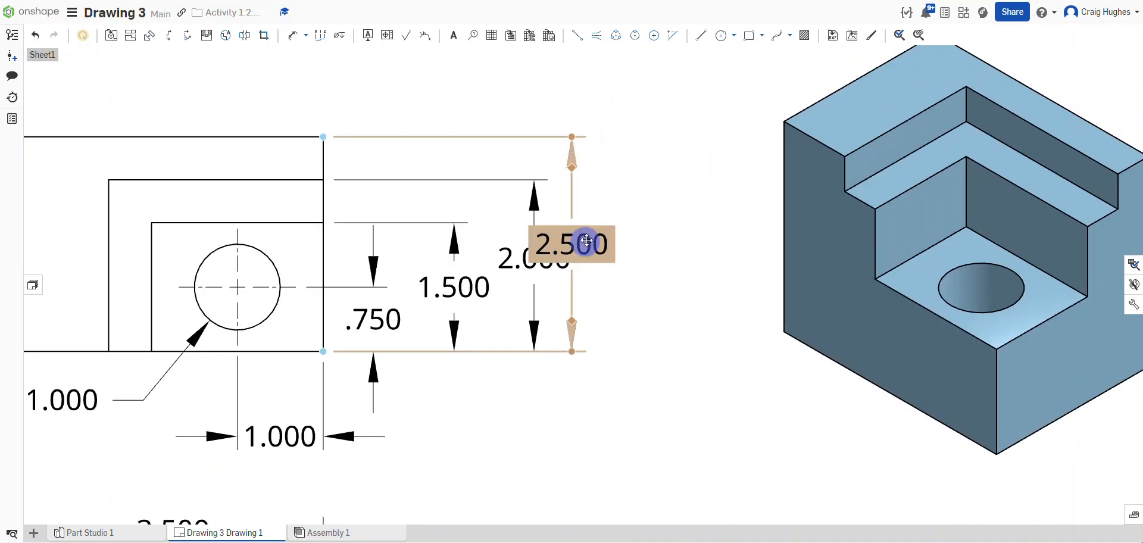
mouse_move(587, 240)
left_mouse_down()
mouse_move(637, 240)
mouse_move(622, 245)
left_mouse_up()
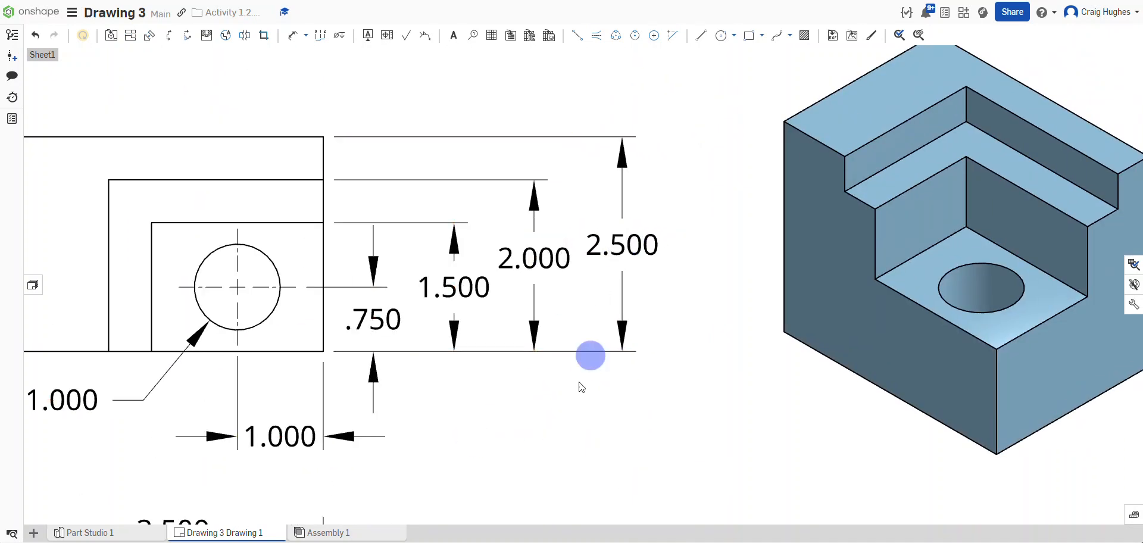
left_click(533, 443)
scroll(479, 447, "down", 3)
mouse_move(493, 479)
middle_mouse_down()
mouse_move(522, 288)
mouse_move(546, 268)
mouse_move(526, 288)
mouse_move(627, 274)
mouse_move(648, 282)
middle_mouse_up()
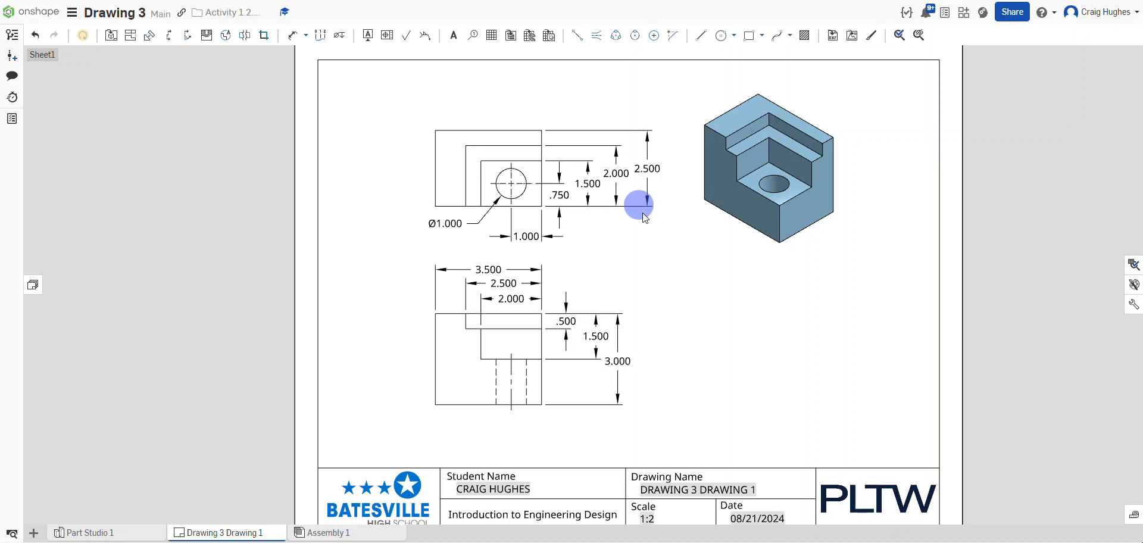
Step: Set the drawing's primary dimension precision to two decimal places (0.12) in the drawing properties
right_click(658, 246)
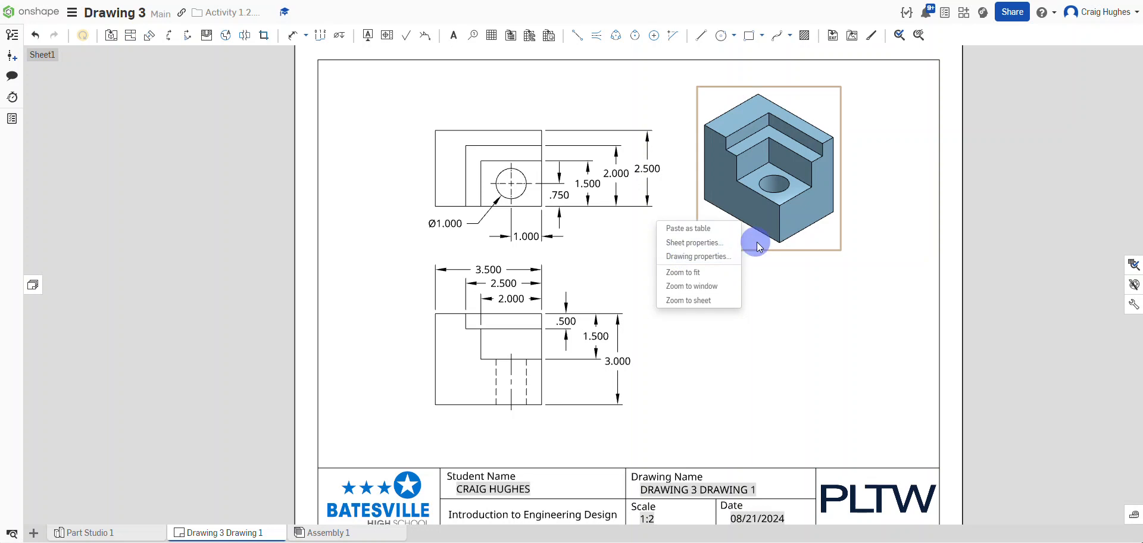
left_click(862, 309)
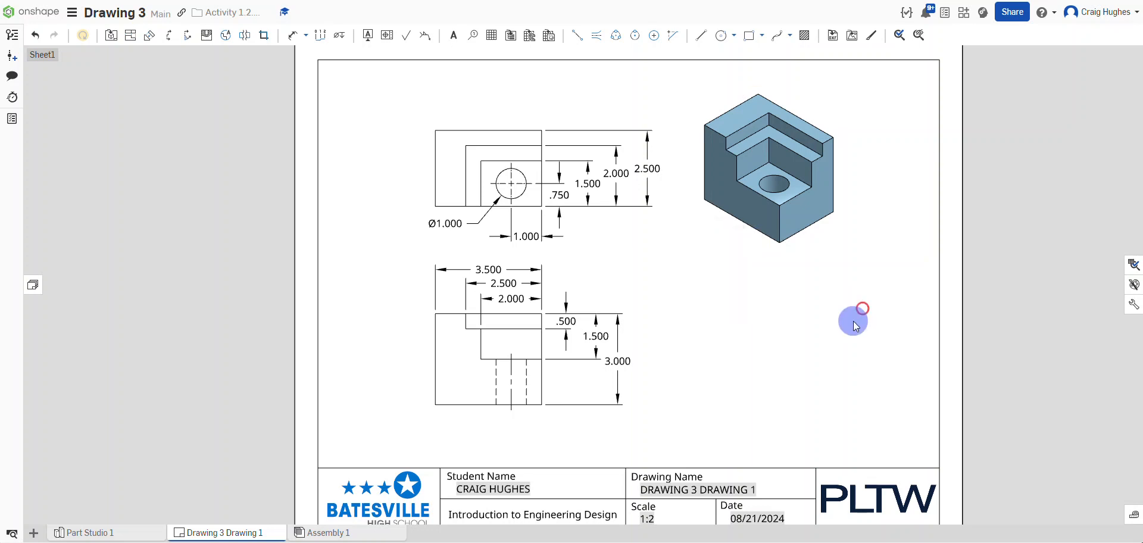
left_click(1130, 306)
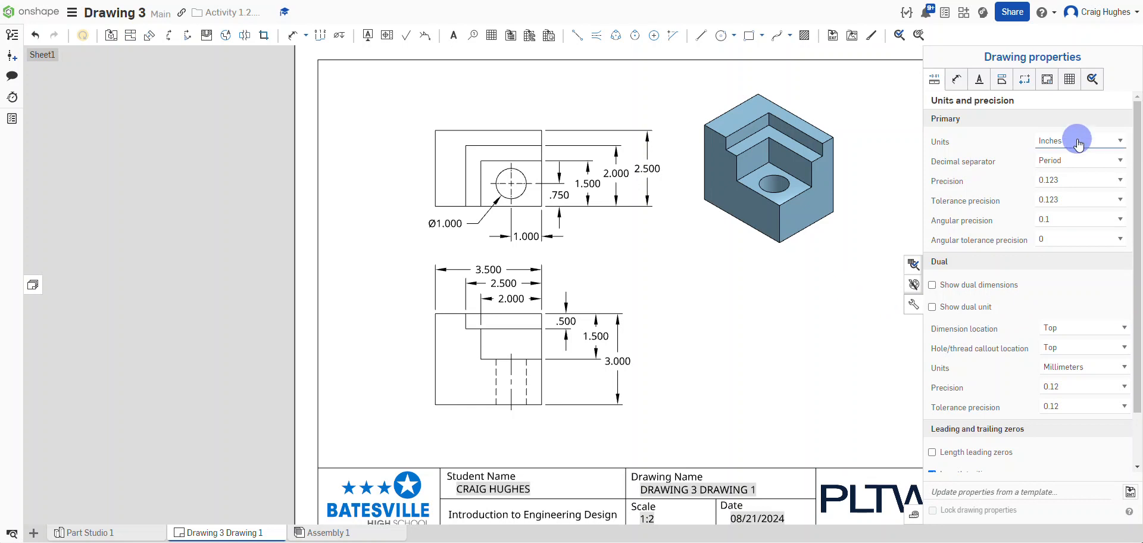
left_click(1082, 180)
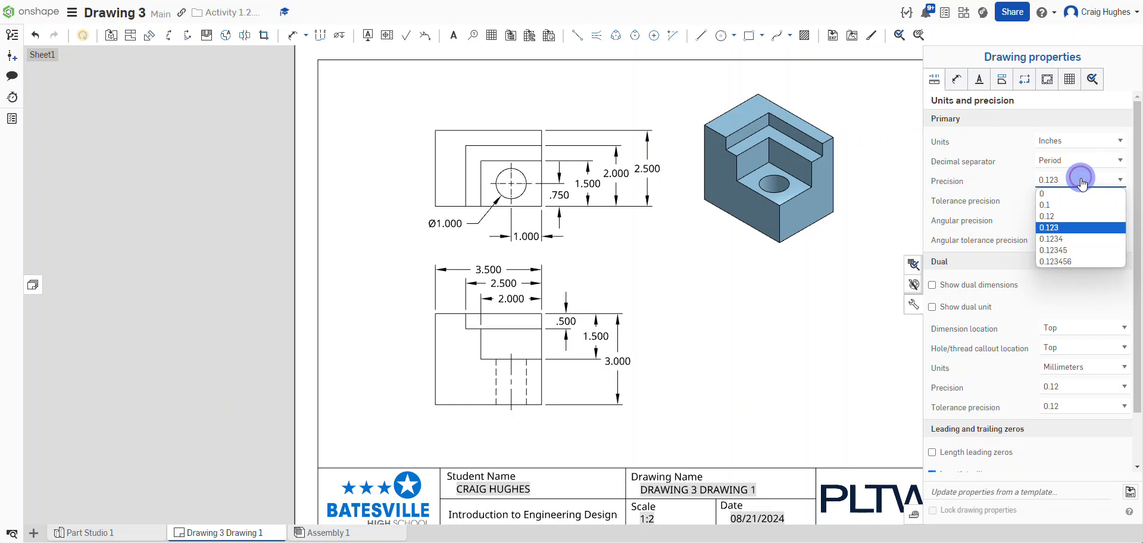
left_click(1047, 216)
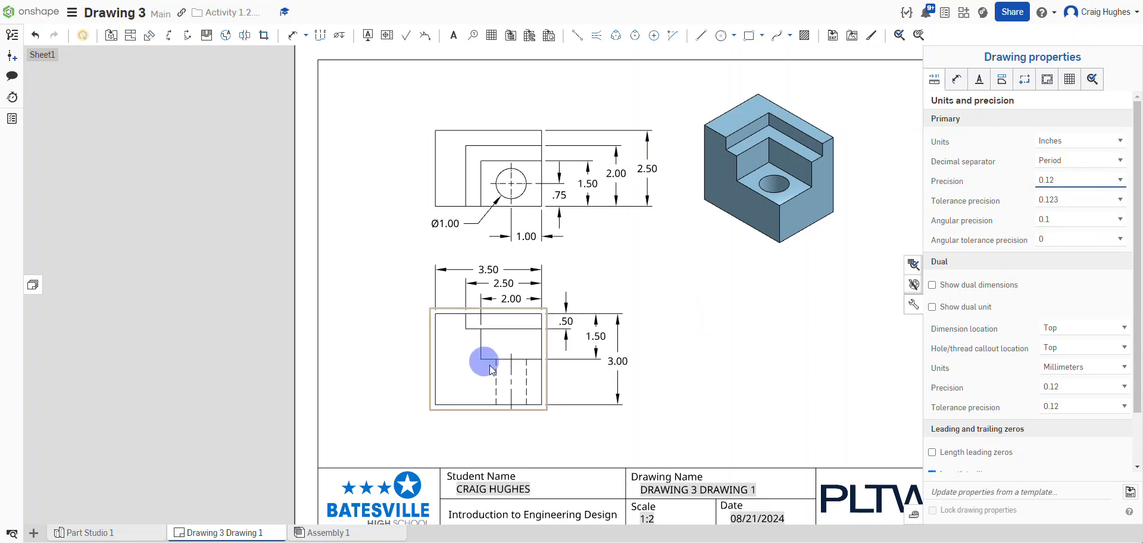
Step: Try a primary precision of 0.1, return it to 0.12, and close the drawing properties
left_click(1077, 181)
left_click(1066, 205)
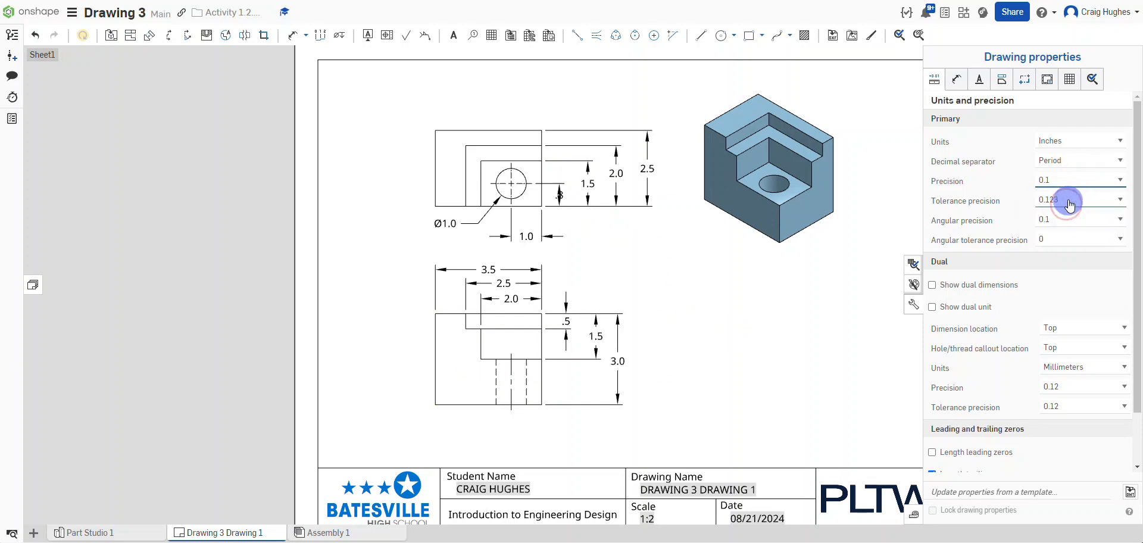
left_click(1074, 183)
left_click(1063, 214)
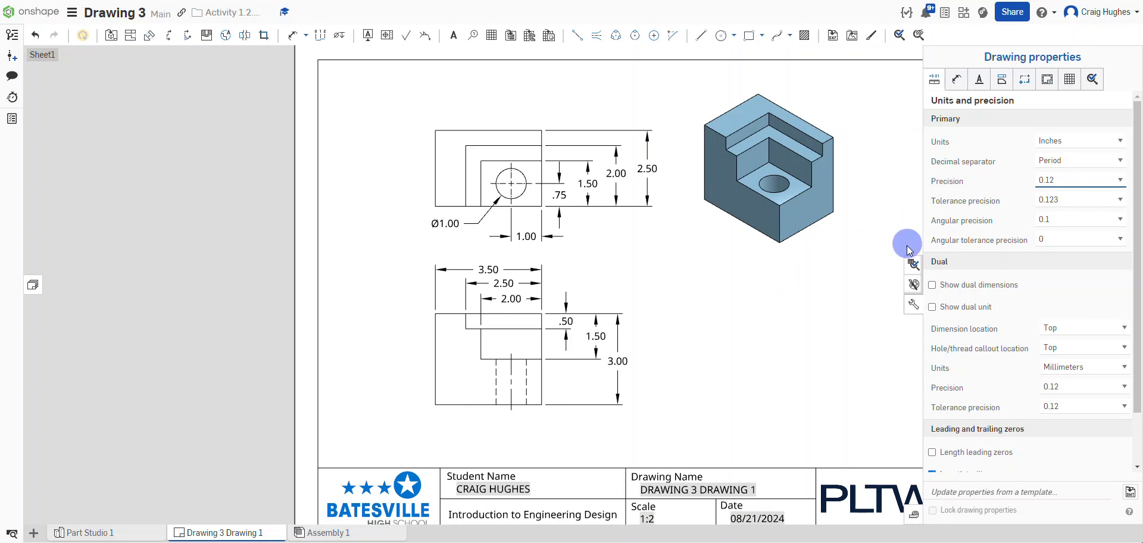
left_click(910, 304)
Step: Examine the individual precision options of the front view's overall height dimension and leave them without choosing one
scroll(642, 381, "up", 5)
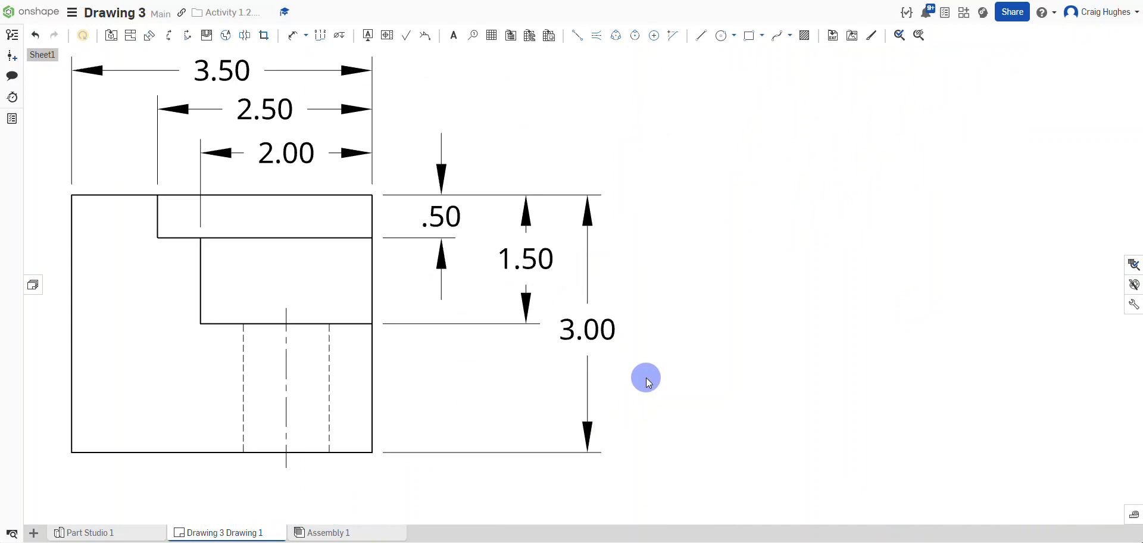
left_click(601, 337)
left_click(623, 329)
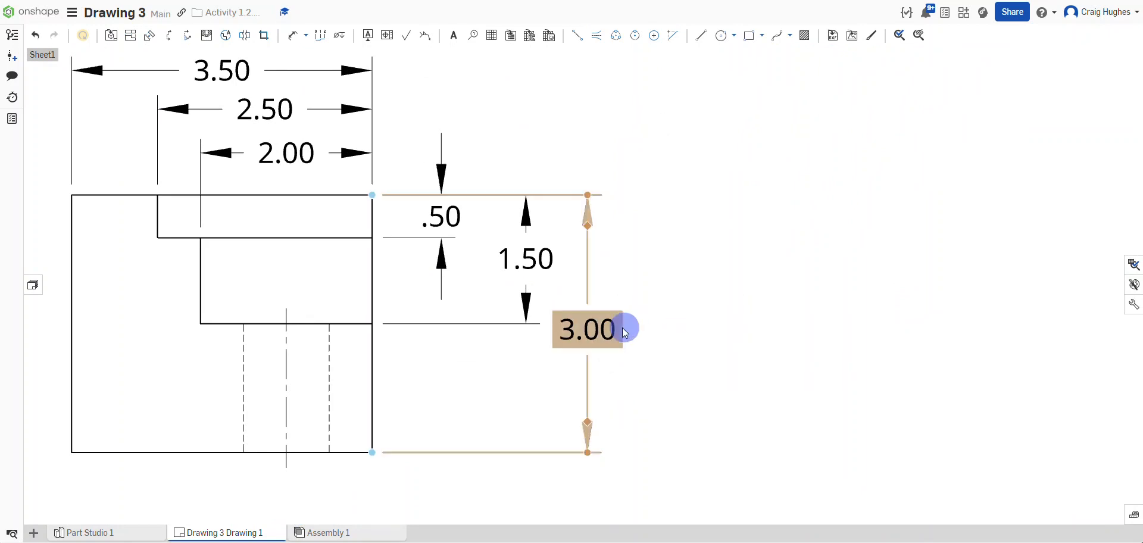
left_click(596, 329)
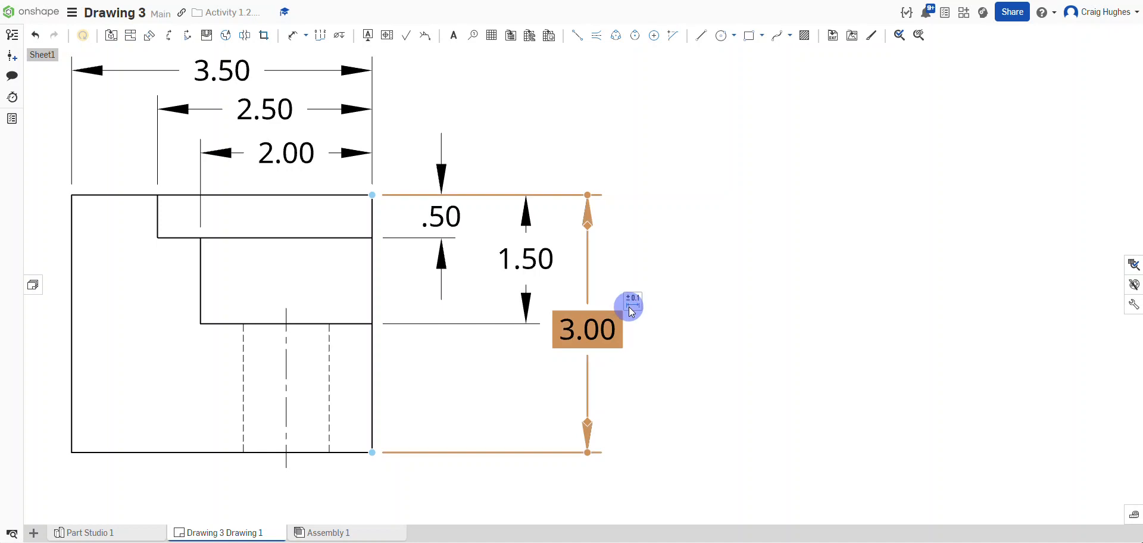
left_click(631, 303)
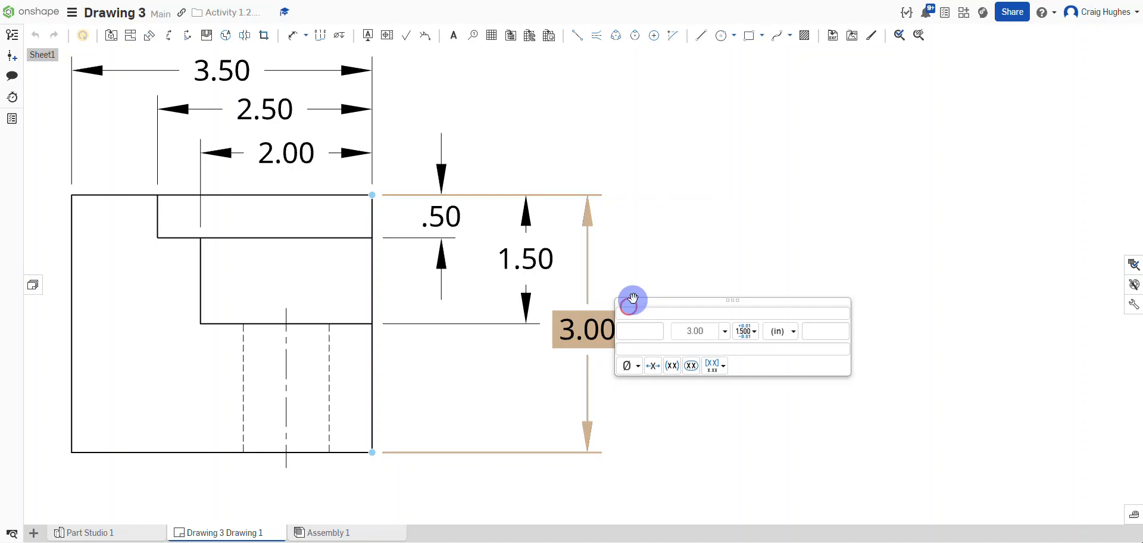
left_click(725, 331)
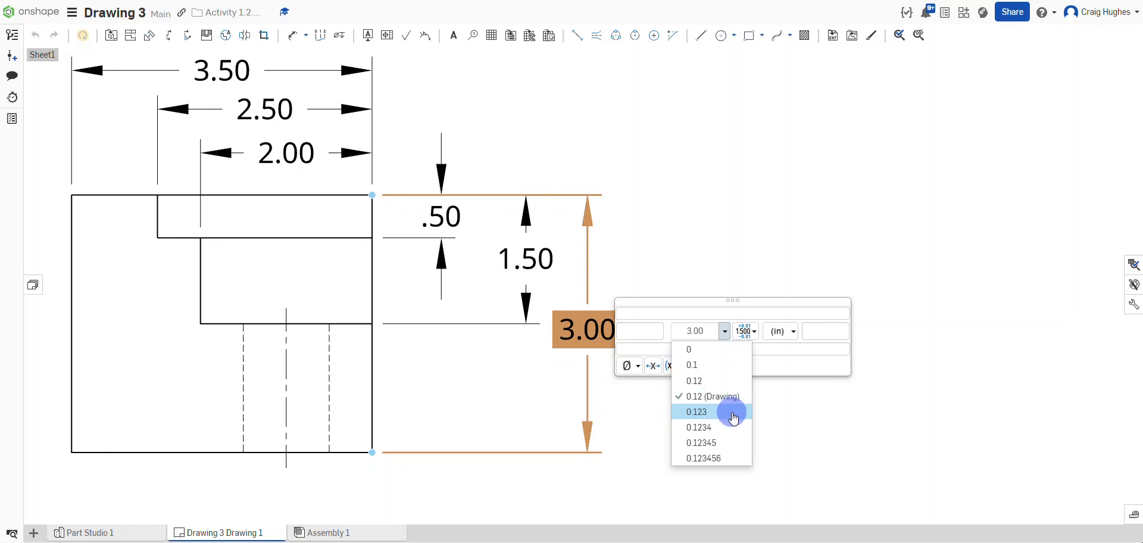
left_click(732, 264)
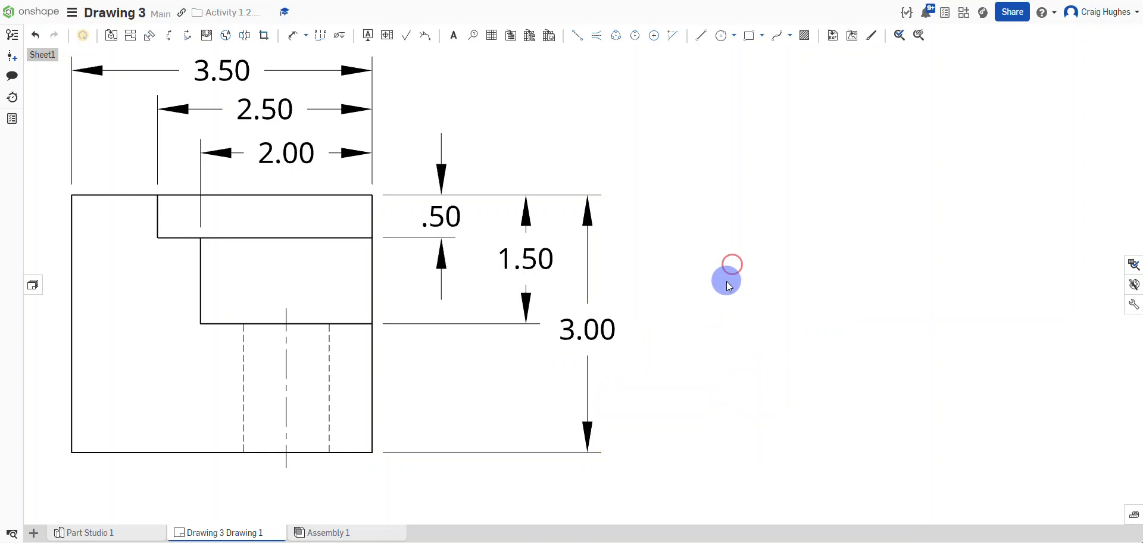
scroll(675, 304, "down", 4)
scroll(654, 331, "down", 4)
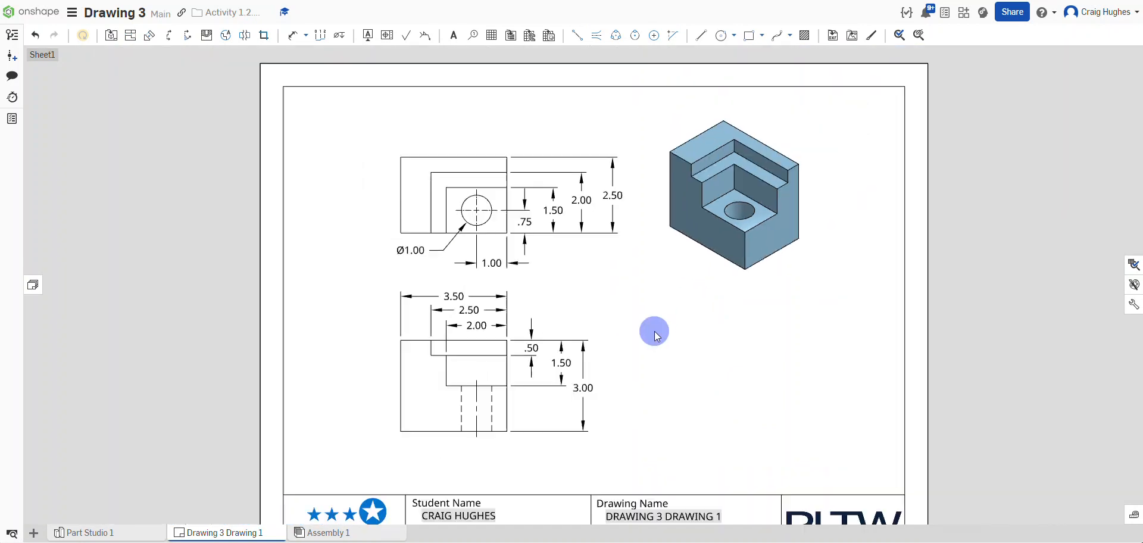
middle_click_drag(658, 359, 674, 303)
scroll(669, 332, "down", 2)
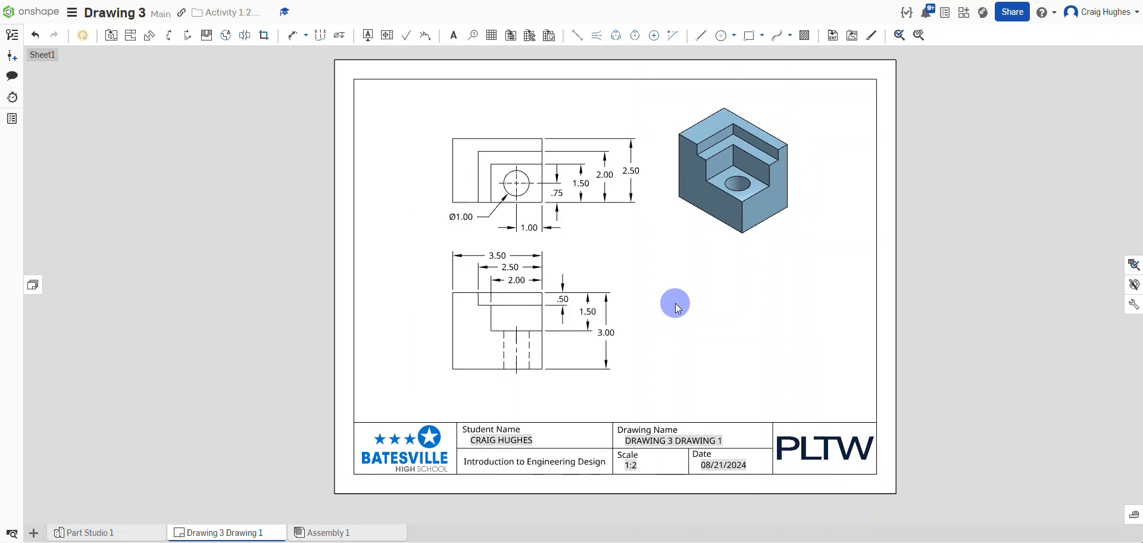